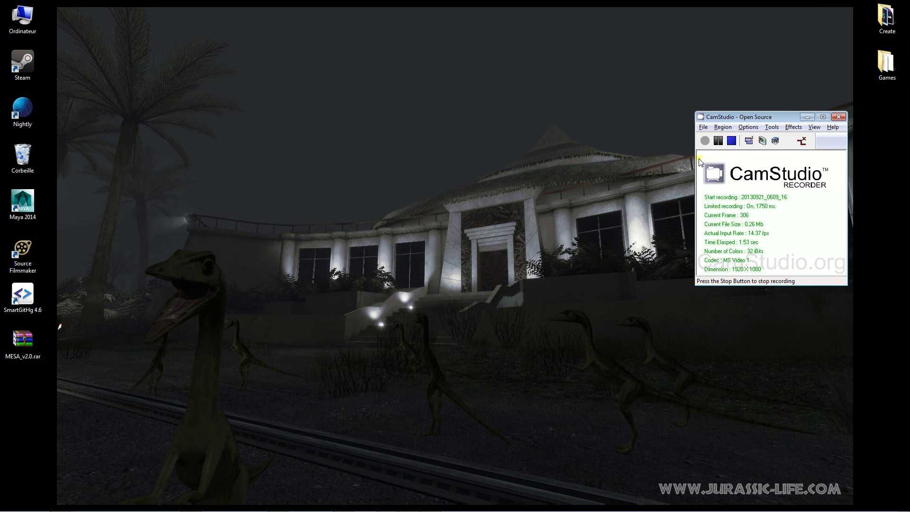
# Minimize the CamStudio window to clear the desktop
pyautogui.click(807, 117)
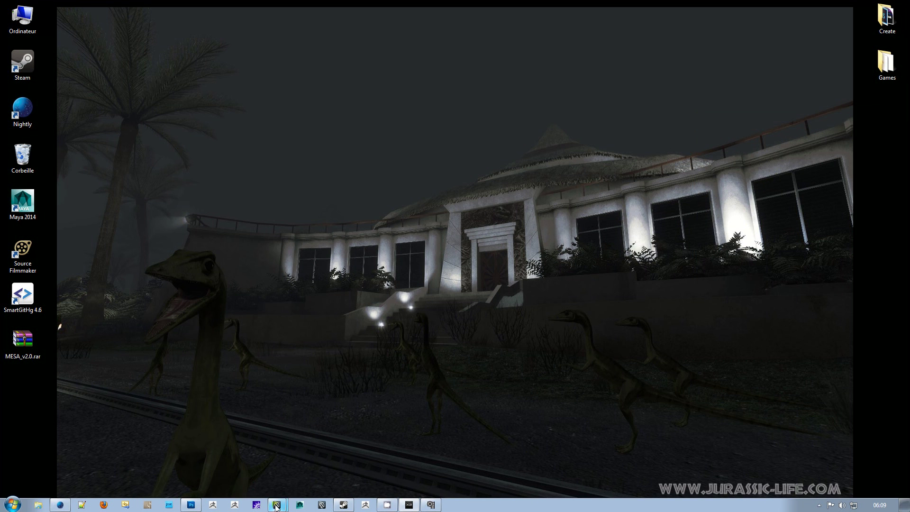
# Bring Maya forward and set Dreams_2013_SP as the current project
pyautogui.moveTo(277, 504)
pyautogui.click(270, 485)
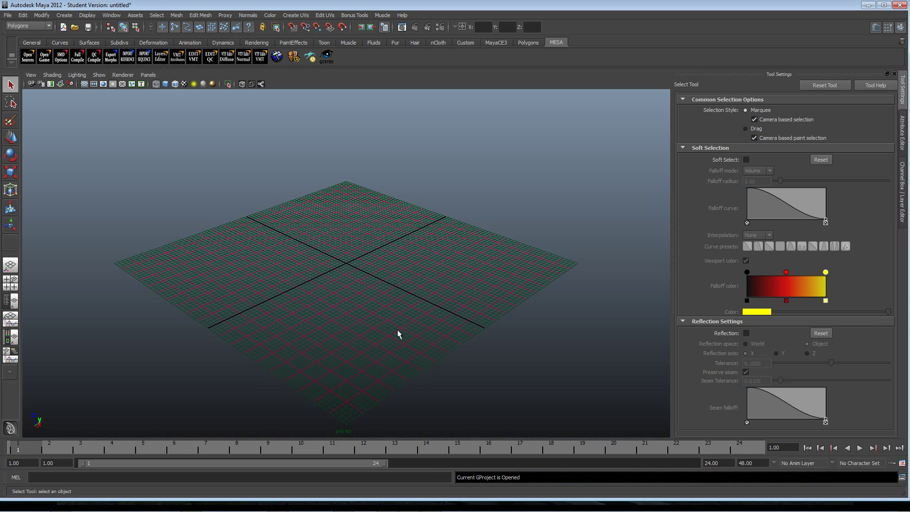
pyautogui.click(8, 15)
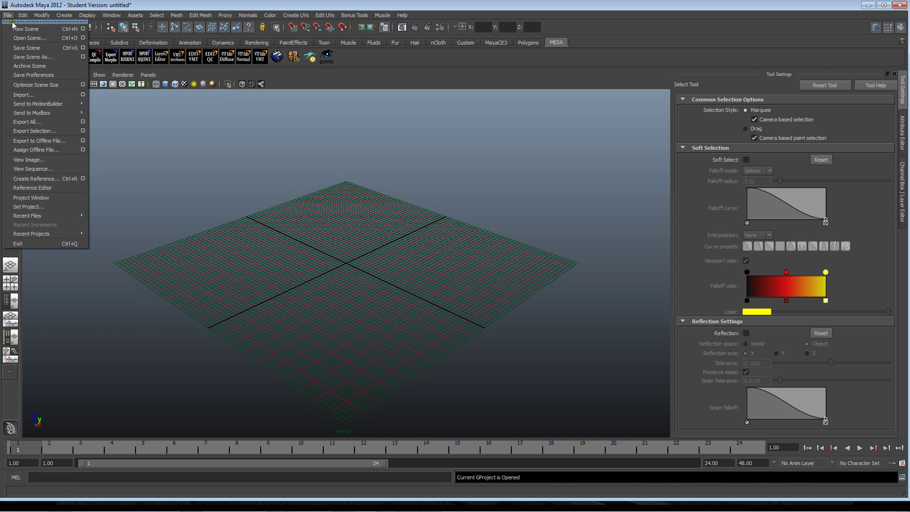
pyautogui.click(55, 208)
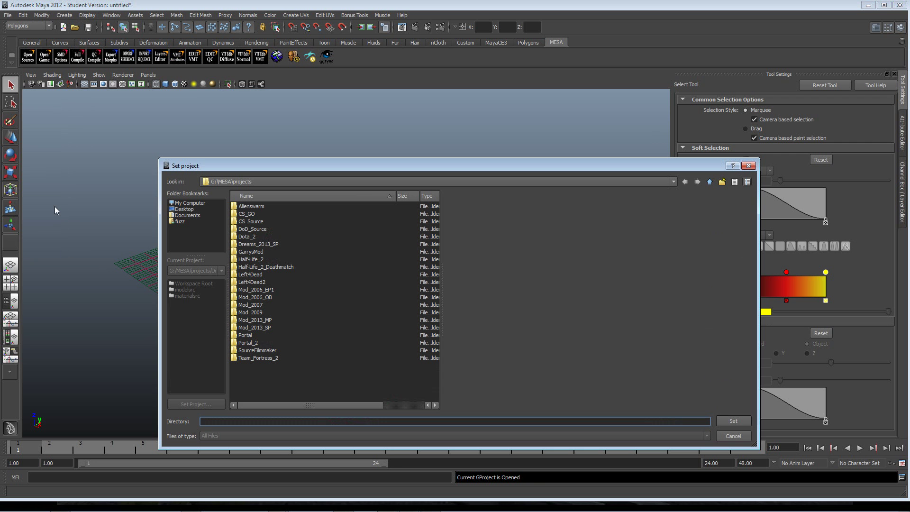
pyautogui.click(258, 244)
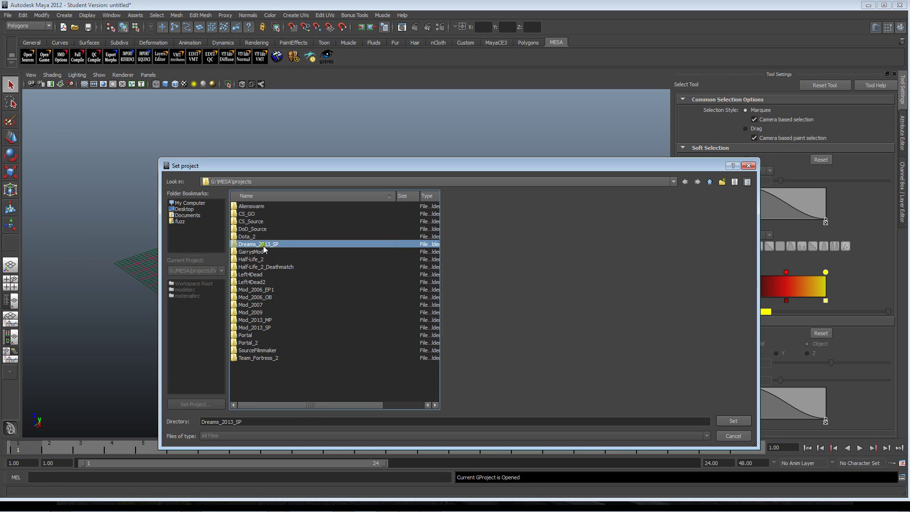
pyautogui.click(732, 421)
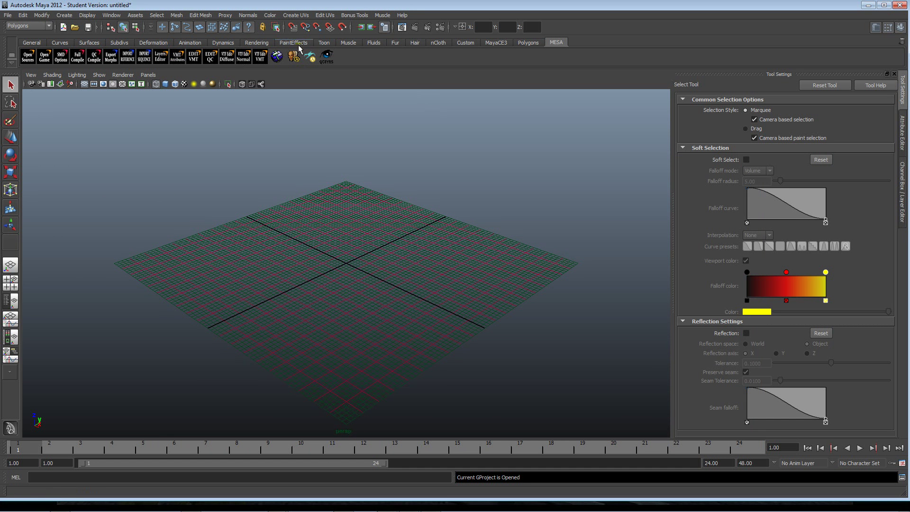
# Draw a grid-snapped polygon cube, pCube1, at the origin and display it smooth-shaded
pyautogui.click(531, 45)
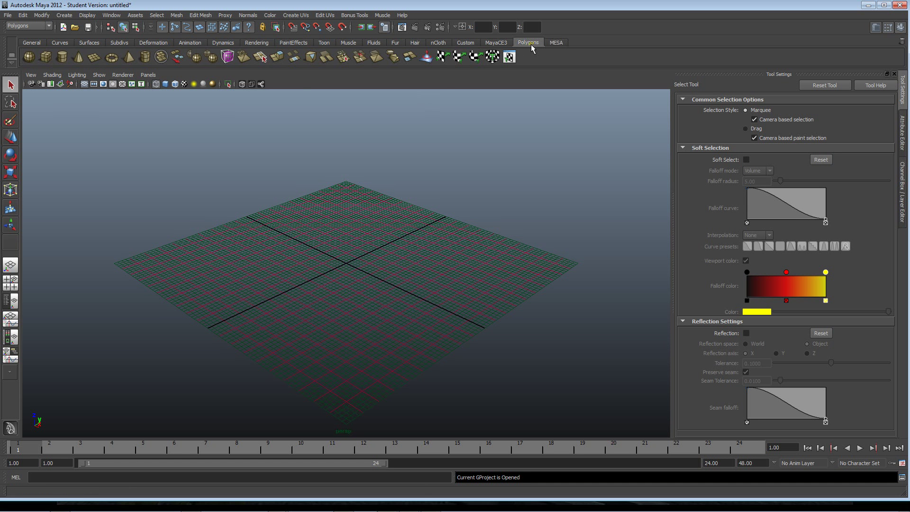
pyautogui.click(47, 57)
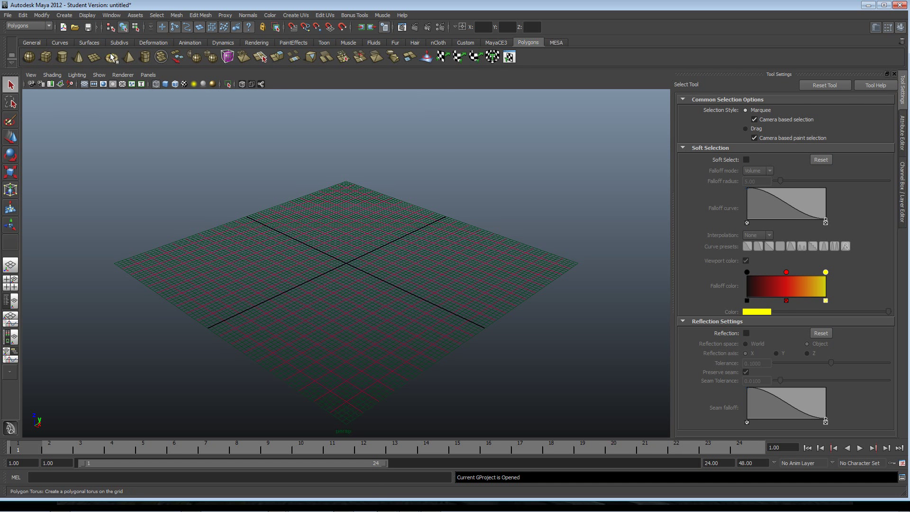
pyautogui.click(294, 27)
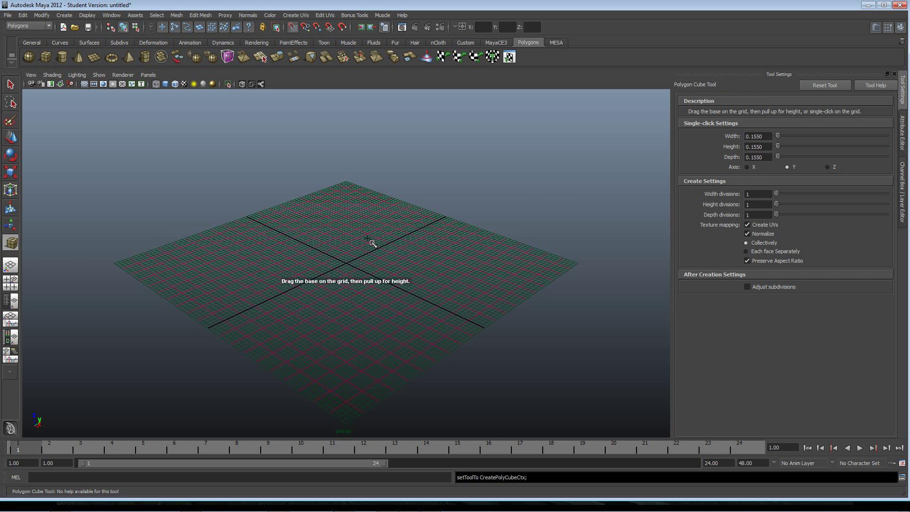
pyautogui.scroll(3, 370, 240)
pyautogui.scroll(2, 371, 240)
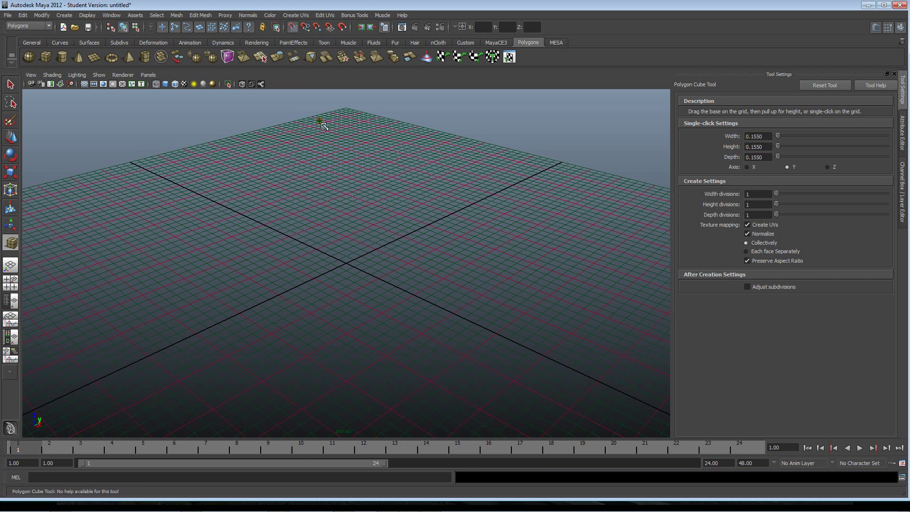
pyautogui.moveTo(347, 238); pyautogui.dragTo(350, 300)
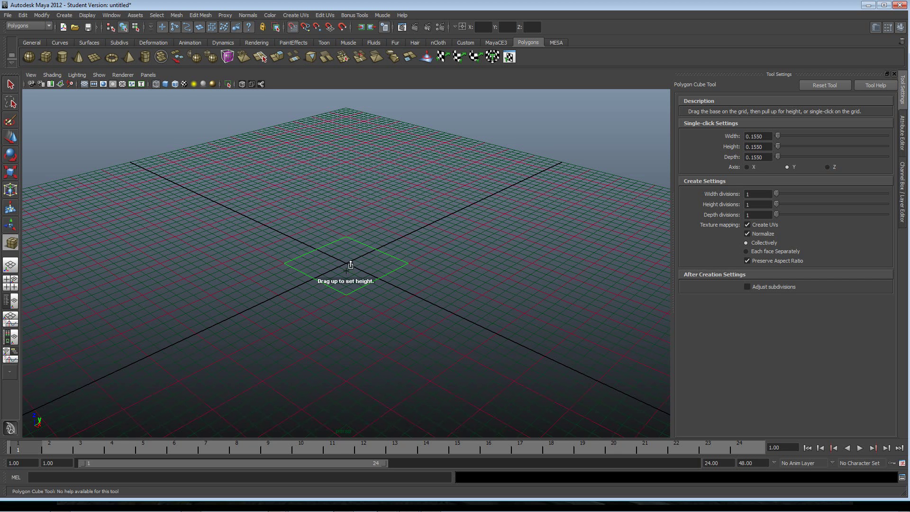
pyautogui.moveTo(349, 260); pyautogui.dragTo(345, 175)
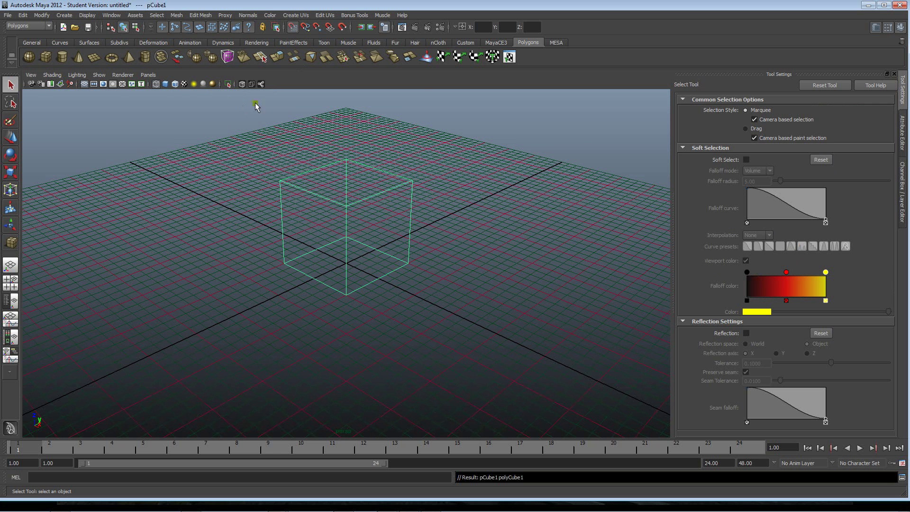
pyautogui.scroll(-5, 366, 191)
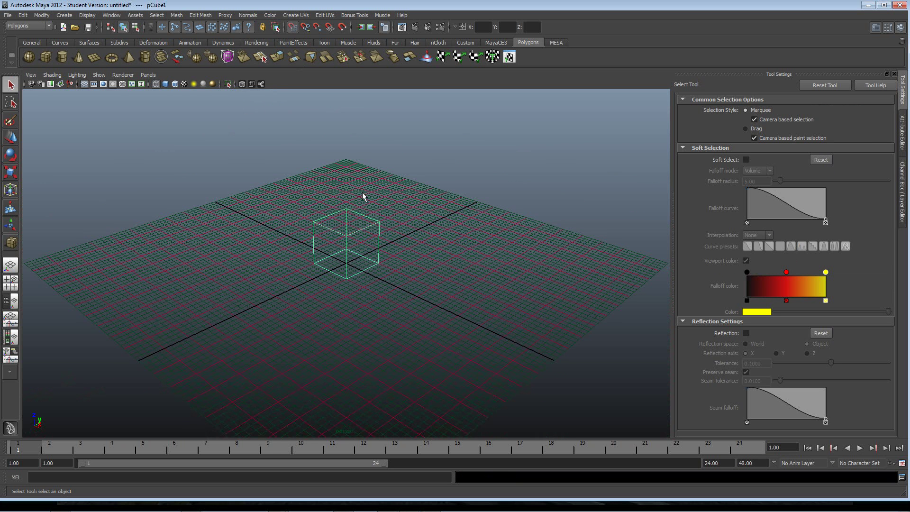
pyautogui.click(166, 86)
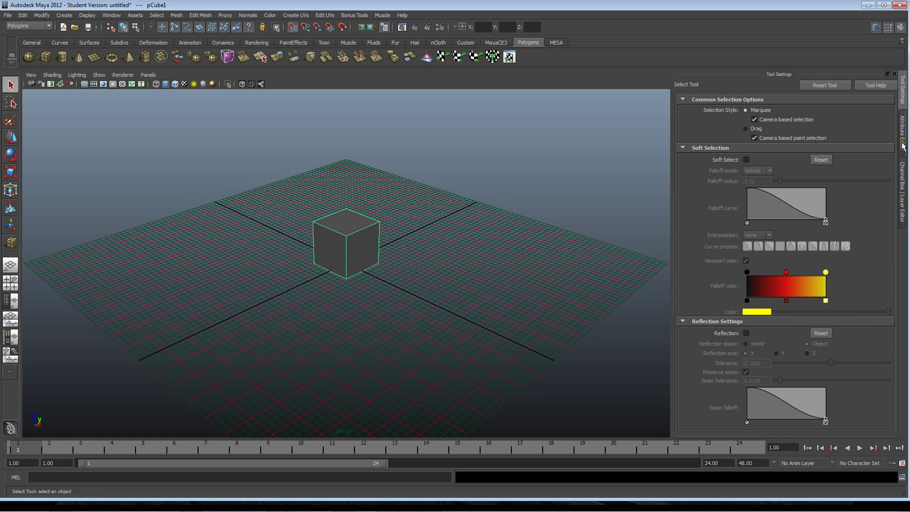
# Assign a new Phong E material, phongE1, to the cube and show its attributes
pyautogui.rightClick(353, 238)
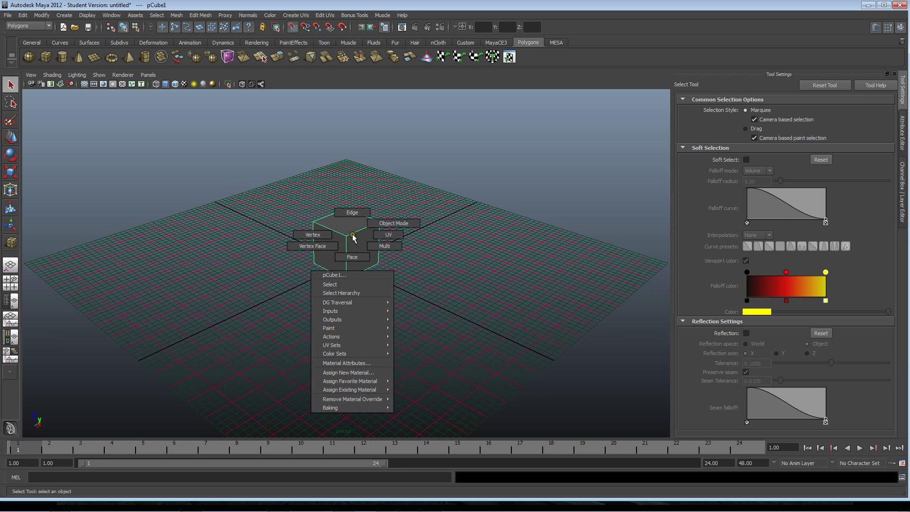
pyautogui.click(362, 373)
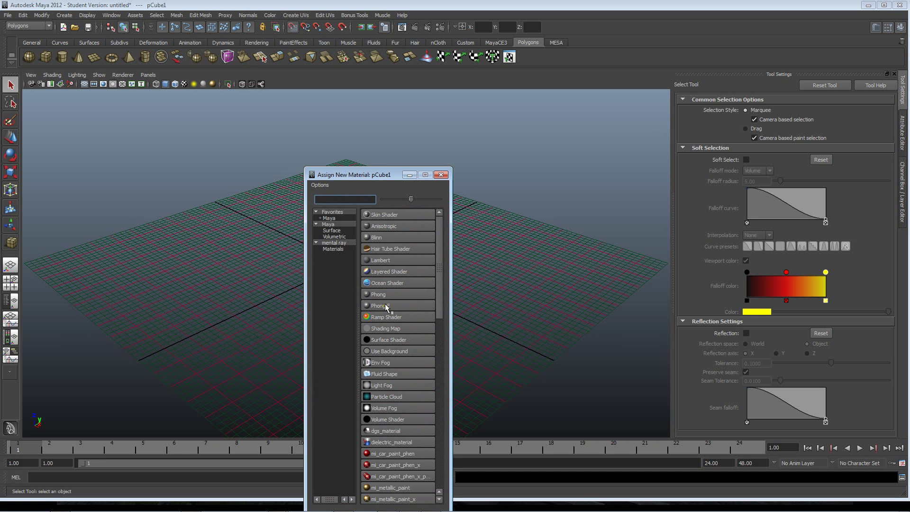
pyautogui.click(385, 308)
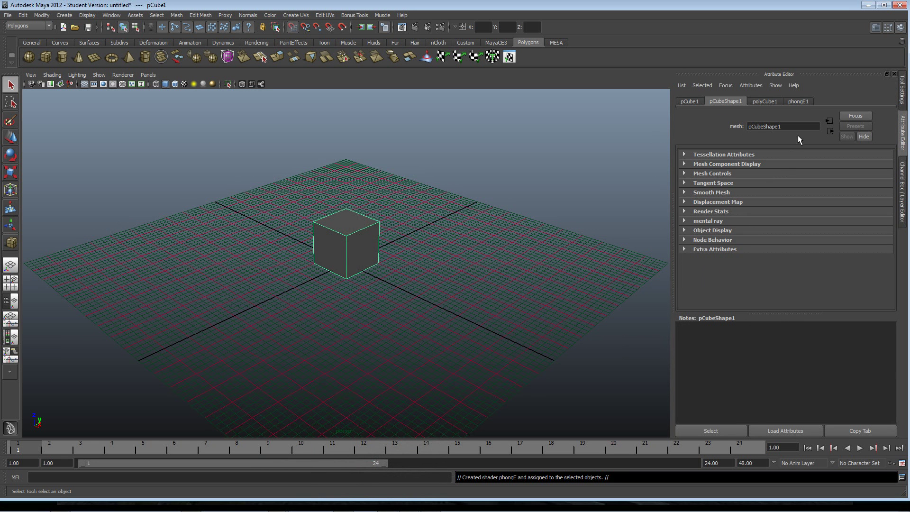
pyautogui.click(801, 101)
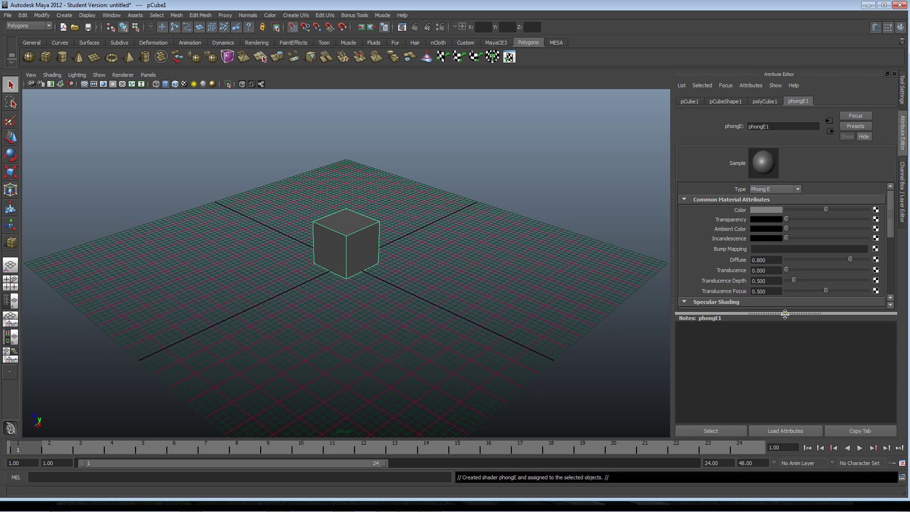
pyautogui.moveTo(785, 313); pyautogui.dragTo(785, 372)
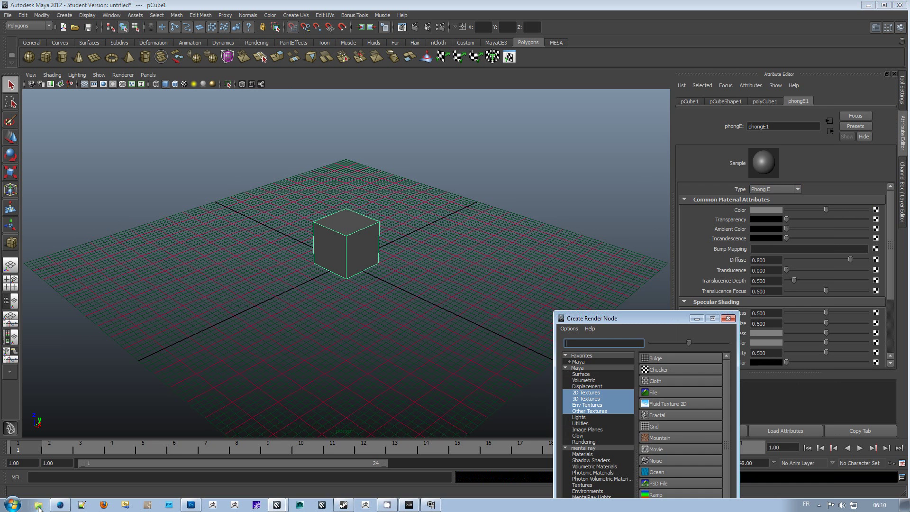
# In Explorer, browse to G:\MESA\projects\Dreams_2013_SP\materialsrc
pyautogui.click(39, 506)
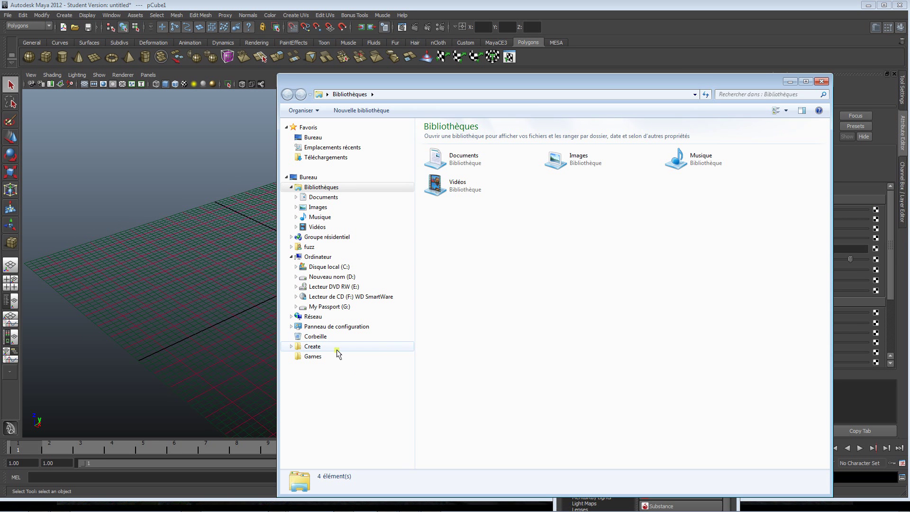
pyautogui.click(329, 306)
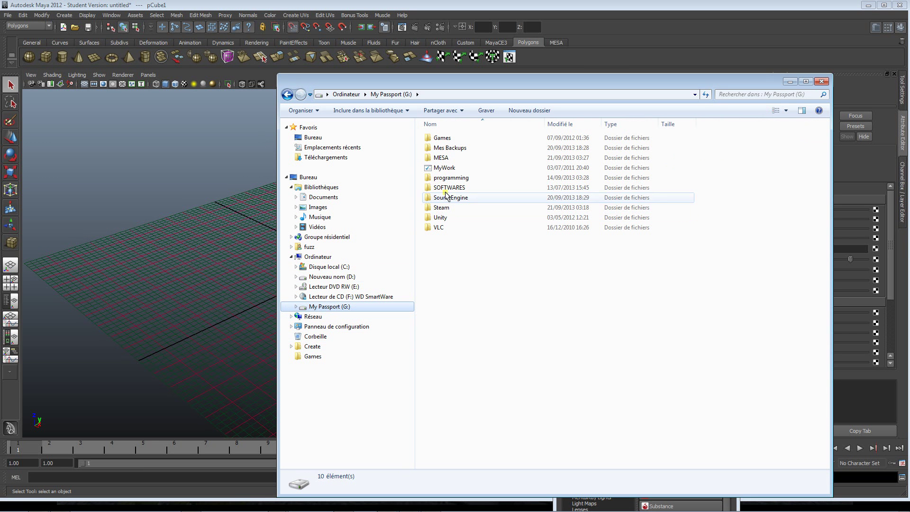
pyautogui.doubleClick(441, 158)
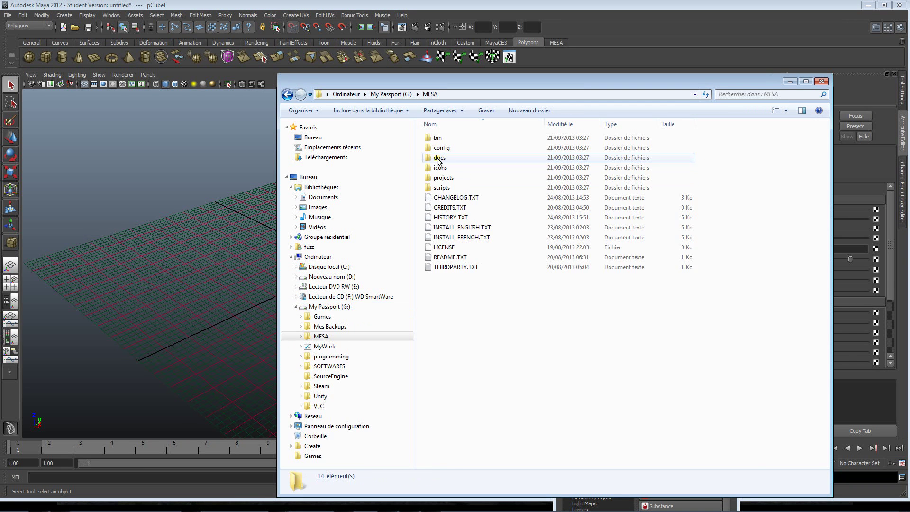
pyautogui.doubleClick(441, 178)
pyautogui.doubleClick(441, 187)
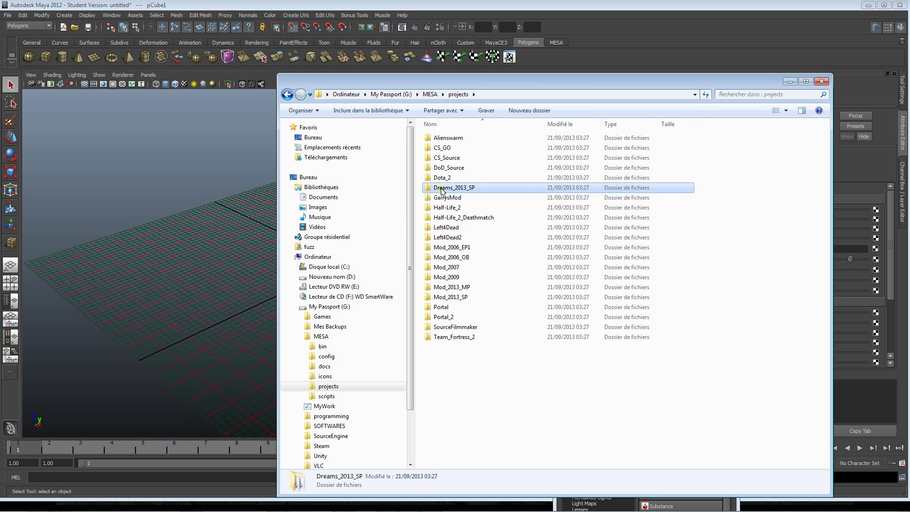
pyautogui.doubleClick(441, 138)
# Check that cube_diffuse.tga and cube_normal.tga are in props, then return to Dreams_2013_SP
pyautogui.click(439, 140)
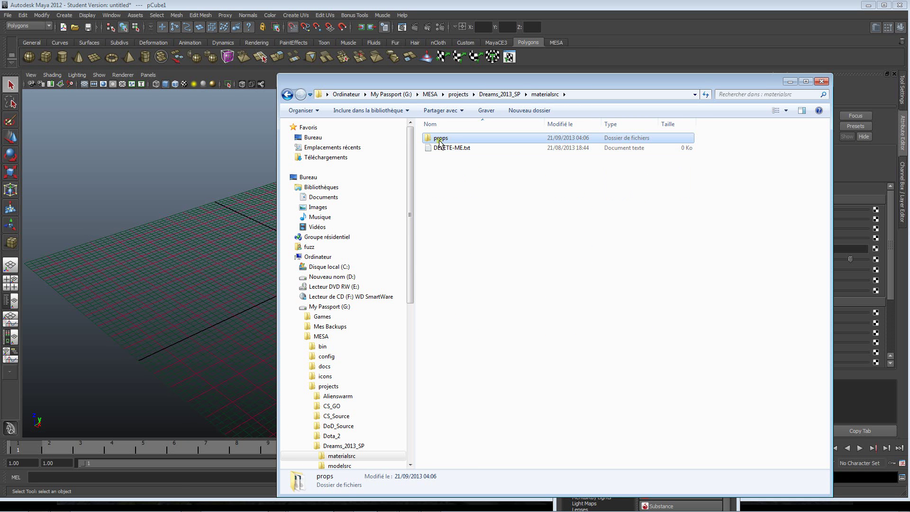
pyautogui.moveTo(516, 81); pyautogui.dragTo(396, 70)
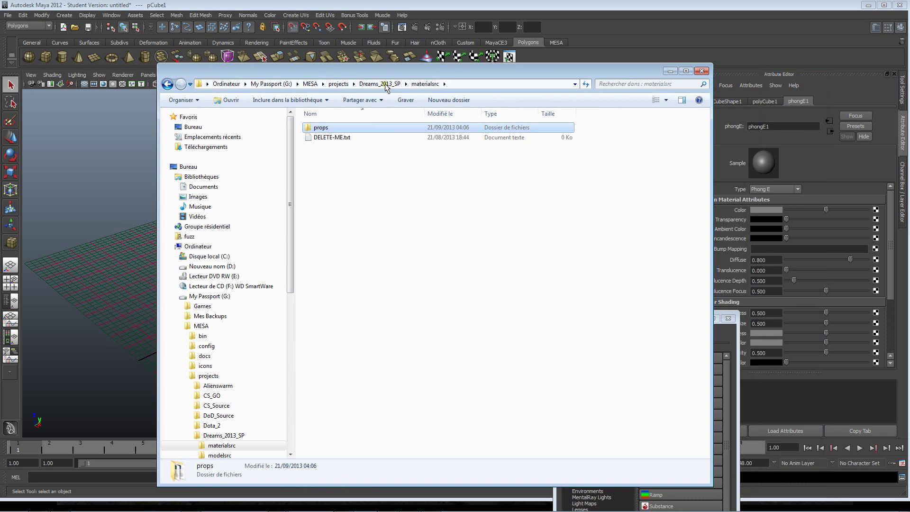
pyautogui.doubleClick(321, 128)
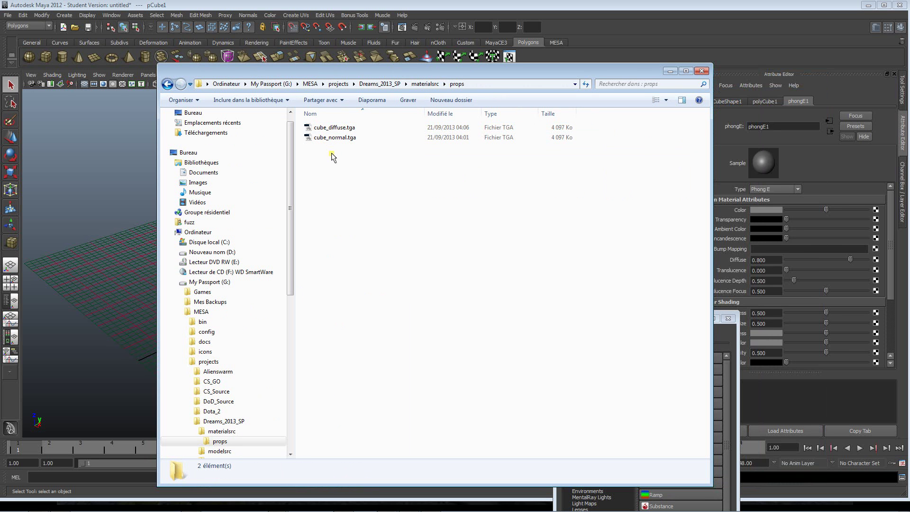
pyautogui.click(428, 85)
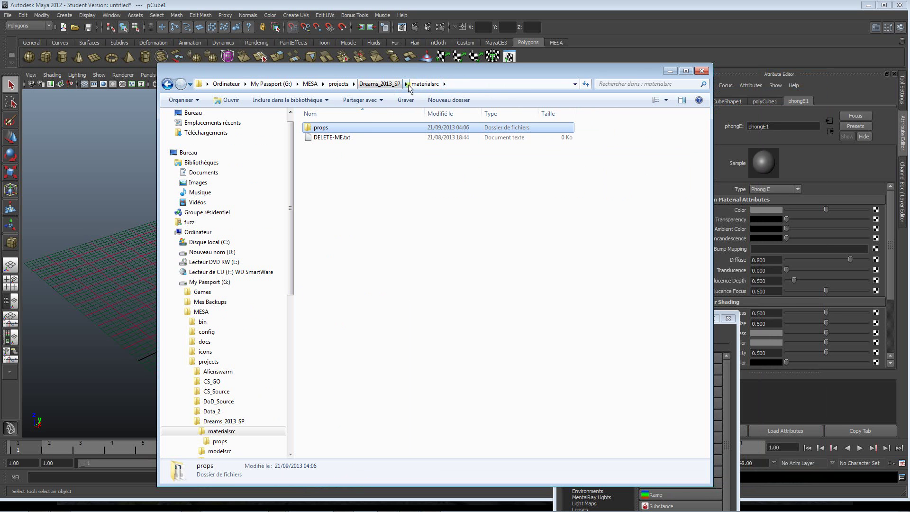
pyautogui.click(386, 85)
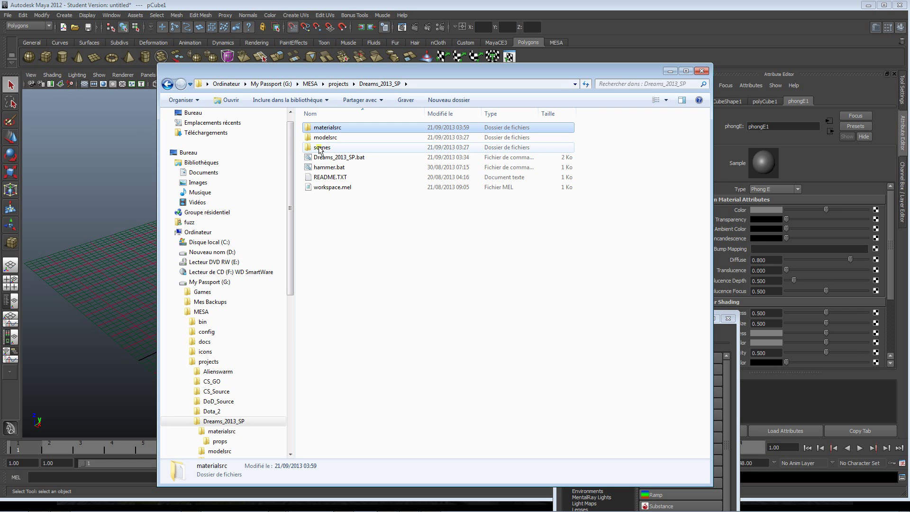
# Close Create Render Node and connect a File texture, file1, to phongE1's Color
pyautogui.click(337, 9)
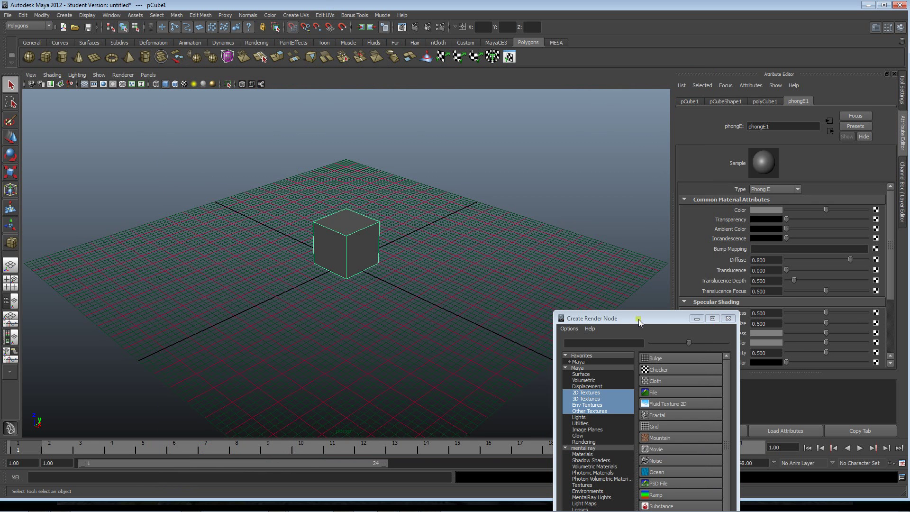
pyautogui.moveTo(638, 322); pyautogui.dragTo(511, 146)
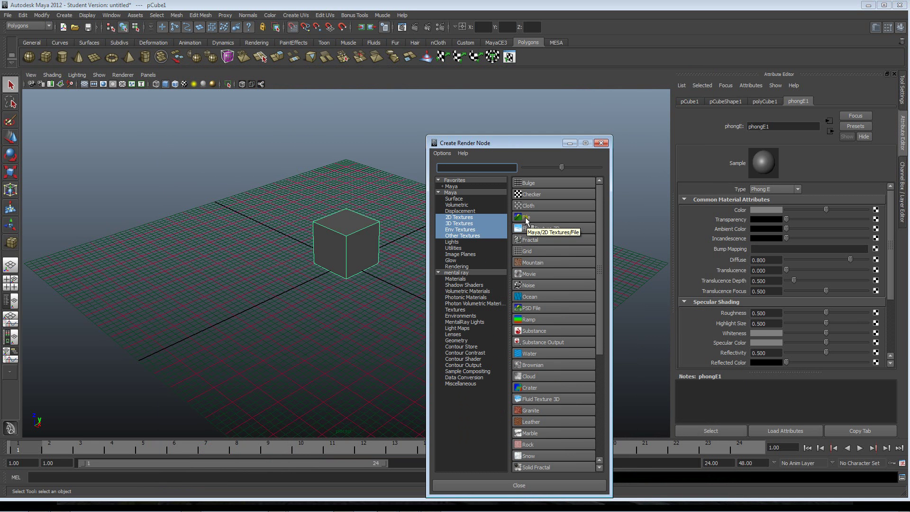
pyautogui.click(601, 142)
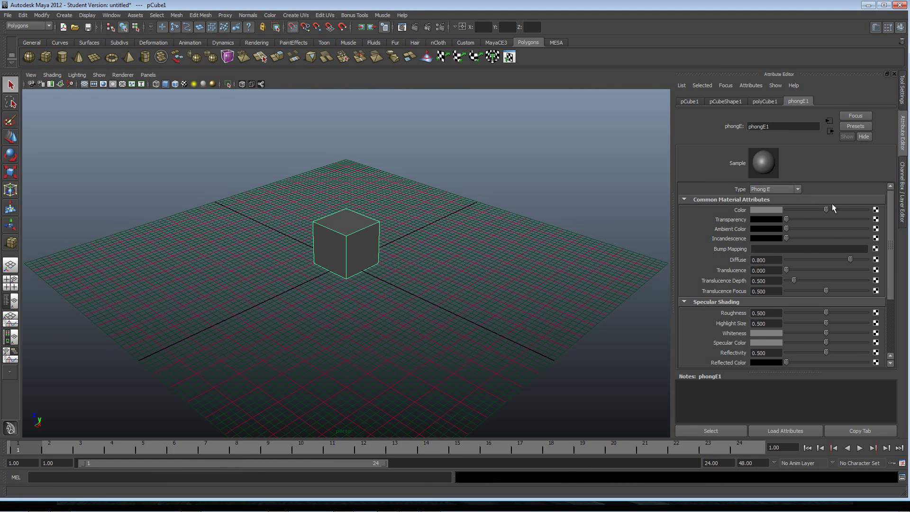
pyautogui.click(875, 213)
pyautogui.click(552, 218)
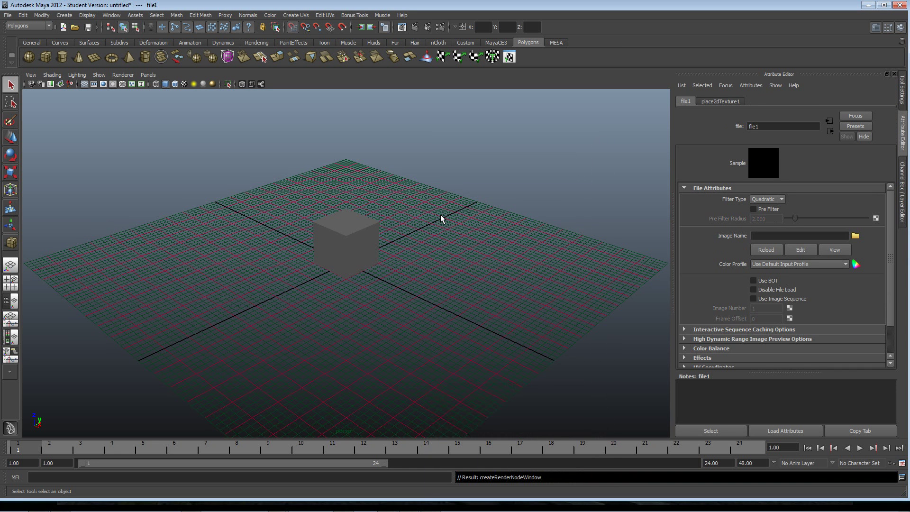
# Load materialsrc/props/cube_diffuse.tga as file1's image
pyautogui.click(856, 236)
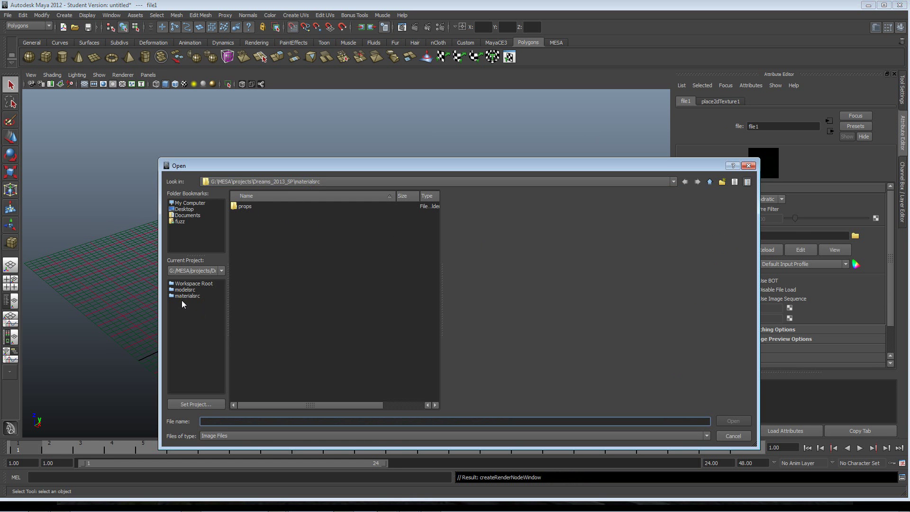
pyautogui.doubleClick(244, 207)
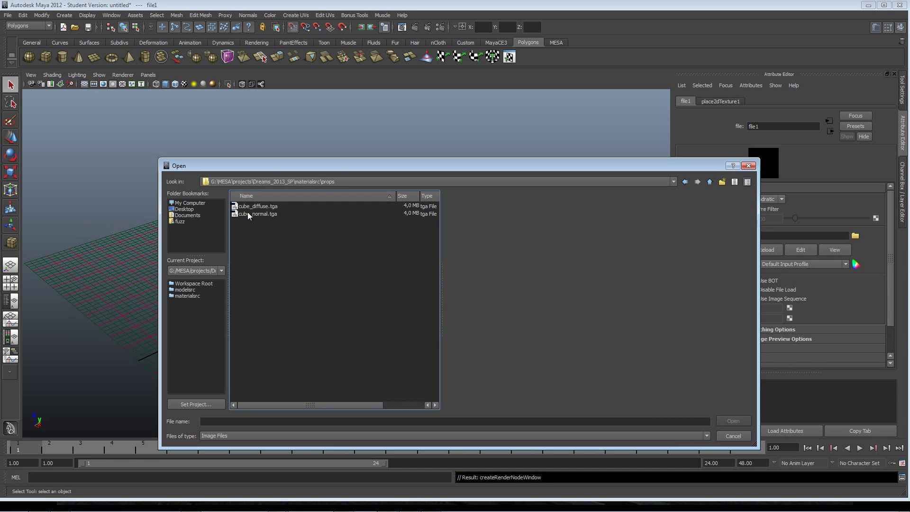
pyautogui.click(248, 207)
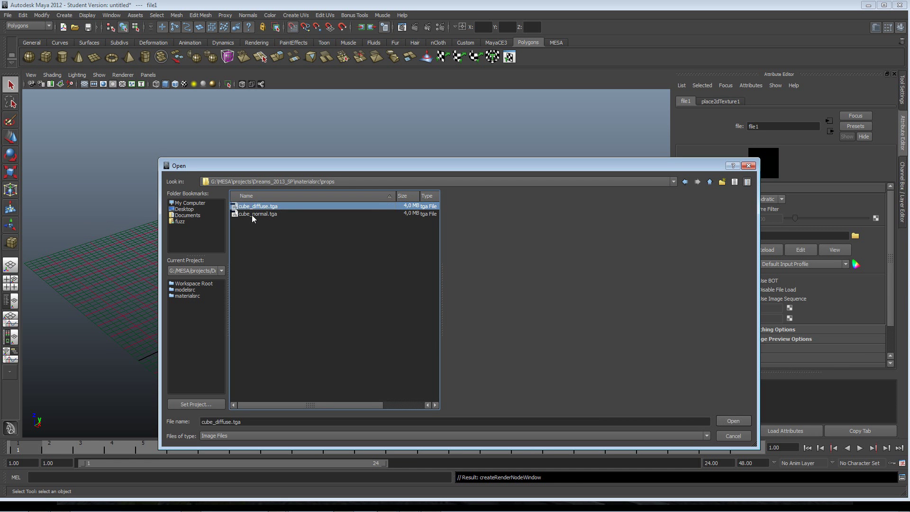
pyautogui.click(732, 420)
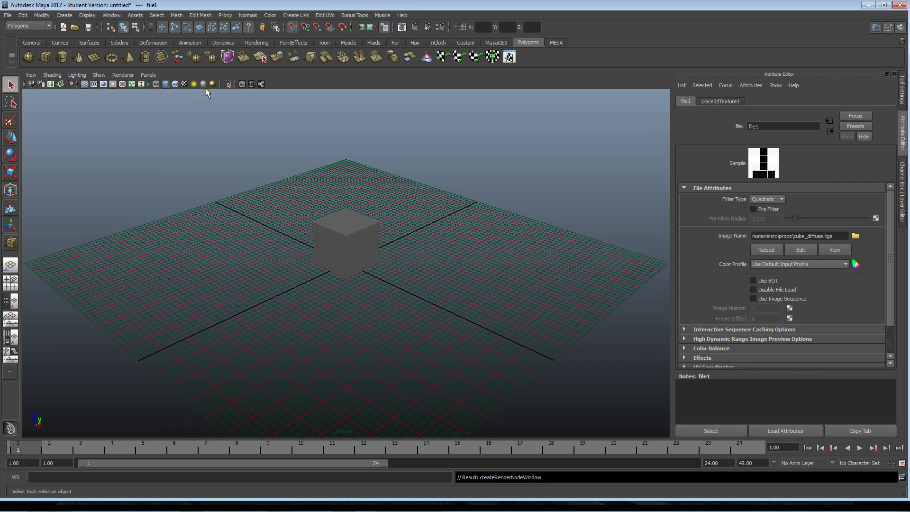
# Turn on textured display and view the cube from closer and lower
pyautogui.click(183, 83)
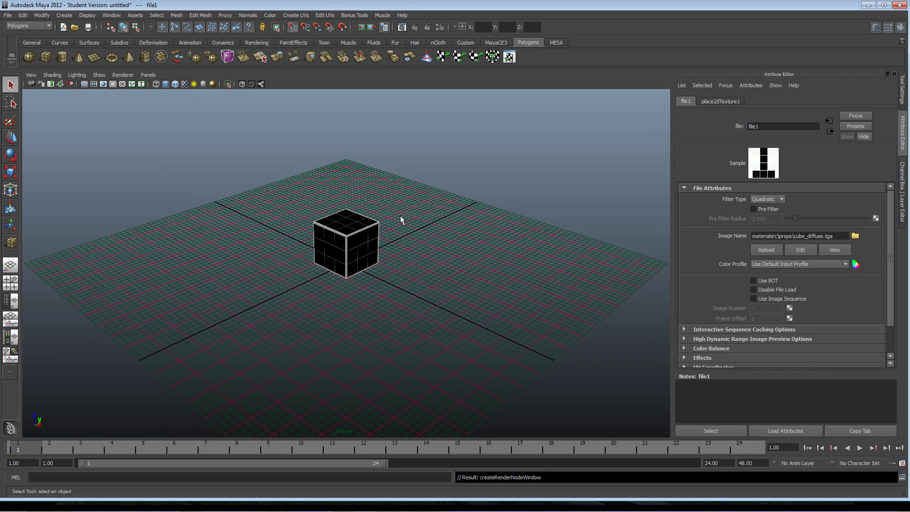
pyautogui.keyDown('alt'); pyautogui.moveTo(418, 234); pyautogui.dragTo(493, 283, button='right'); pyautogui.keyUp('alt')
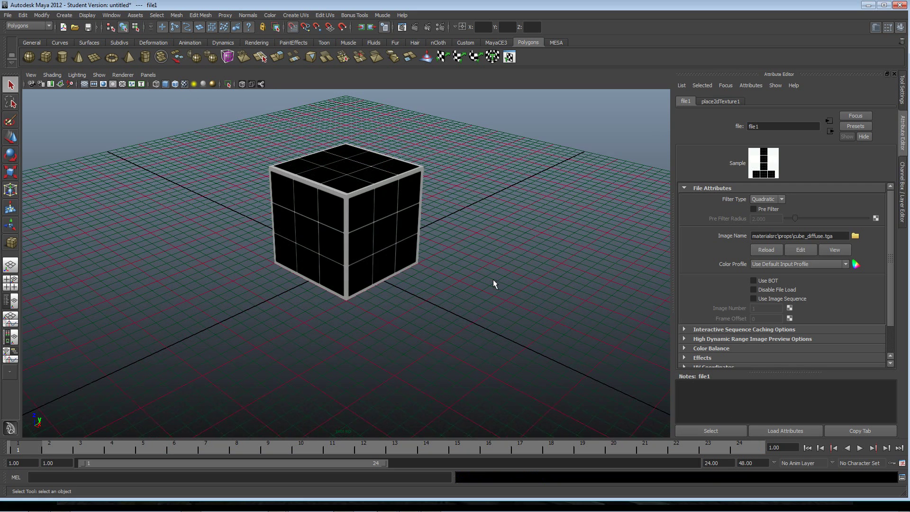
pyautogui.keyDown('alt'); pyautogui.moveTo(501, 344); pyautogui.dragTo(436, 225); pyautogui.keyUp('alt')
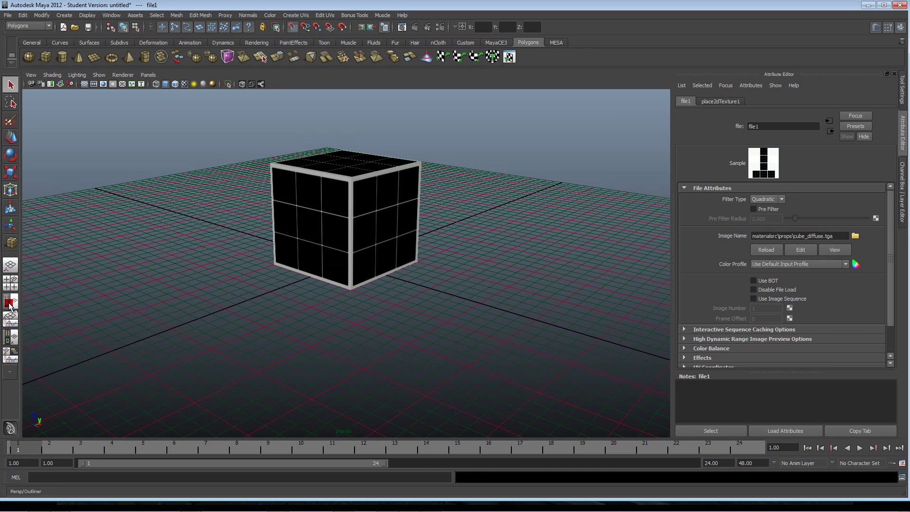
# Switch to Persp/Outliner, make the side panel a wide UV Texture Editor, and select the cube
pyautogui.click(10, 353)
pyautogui.rightClick(11, 376)
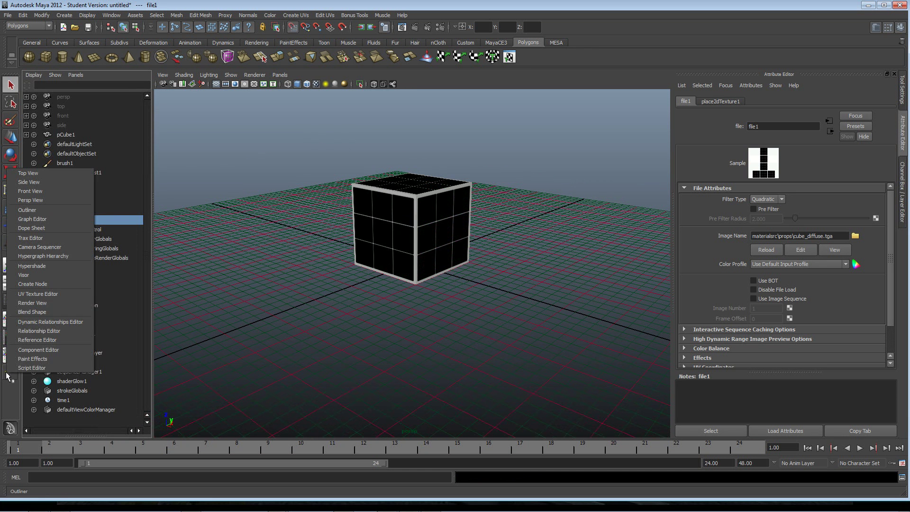
pyautogui.click(30, 293)
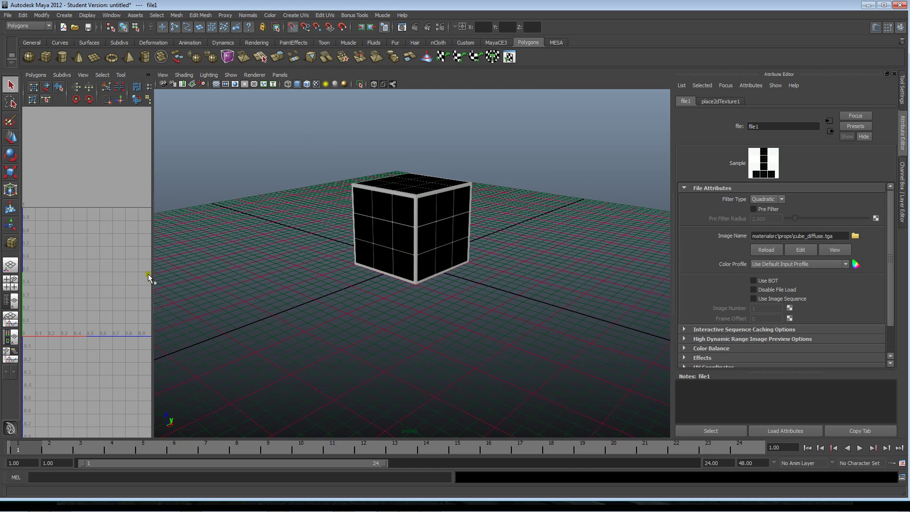
pyautogui.moveTo(150, 274); pyautogui.dragTo(318, 274)
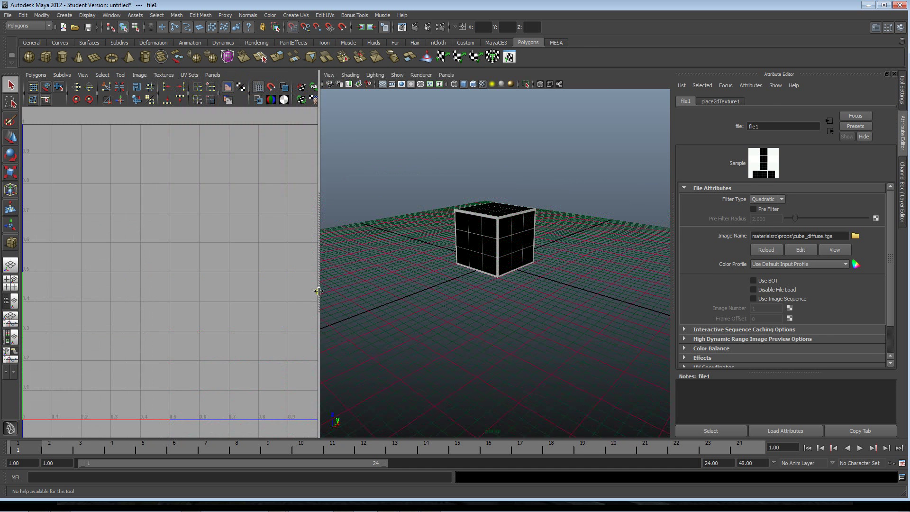
pyautogui.click(507, 244)
pyautogui.scroll(-1, 185, 265)
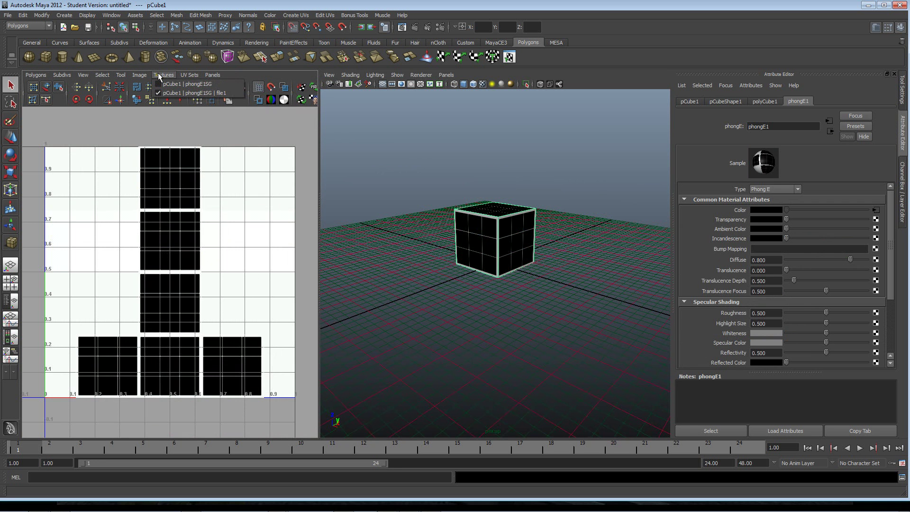
# Enable Shade UVs, select all the cube's UV shells, and return to the material attributes
pyautogui.click(143, 72)
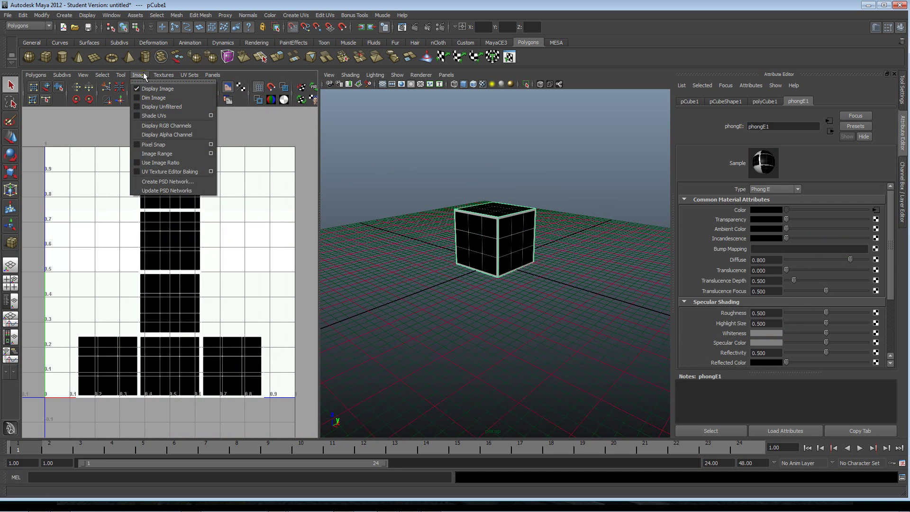
pyautogui.click(152, 117)
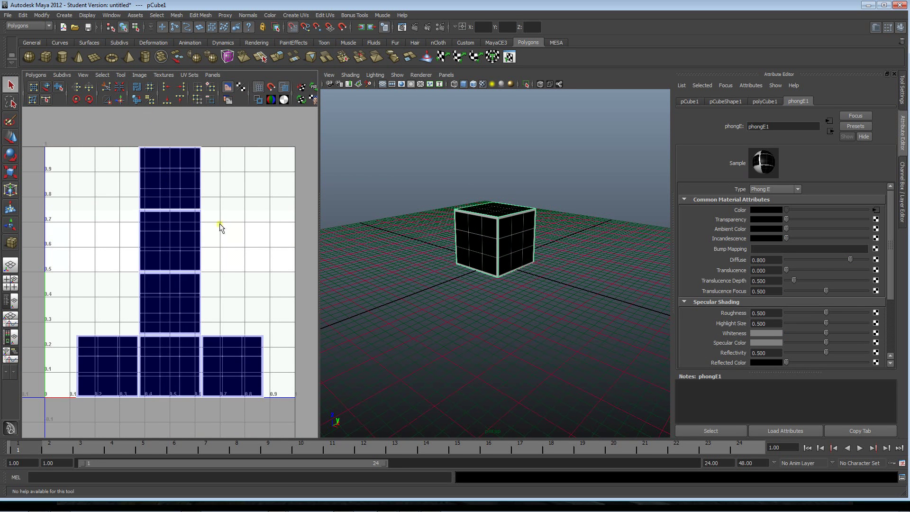
pyautogui.moveTo(65, 138); pyautogui.dragTo(310, 404)
pyautogui.scroll(2, 286, 393)
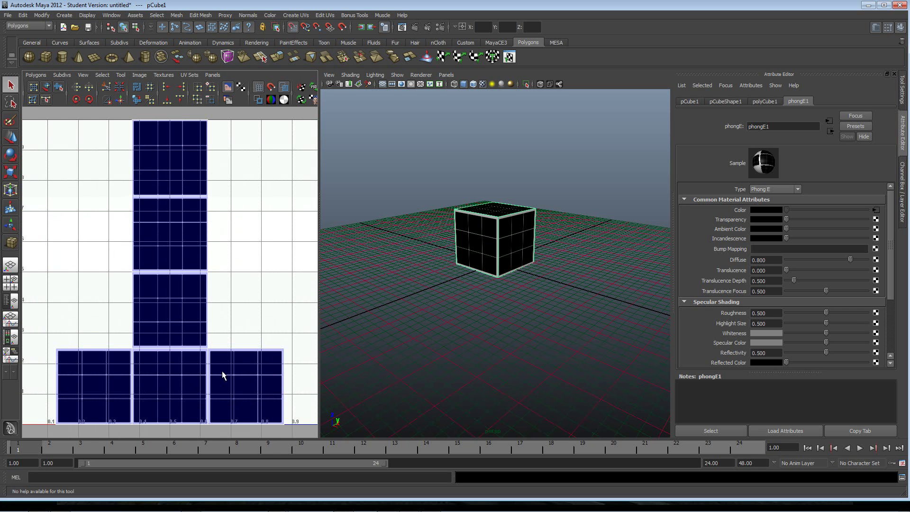
pyautogui.scroll(-1, 221, 367)
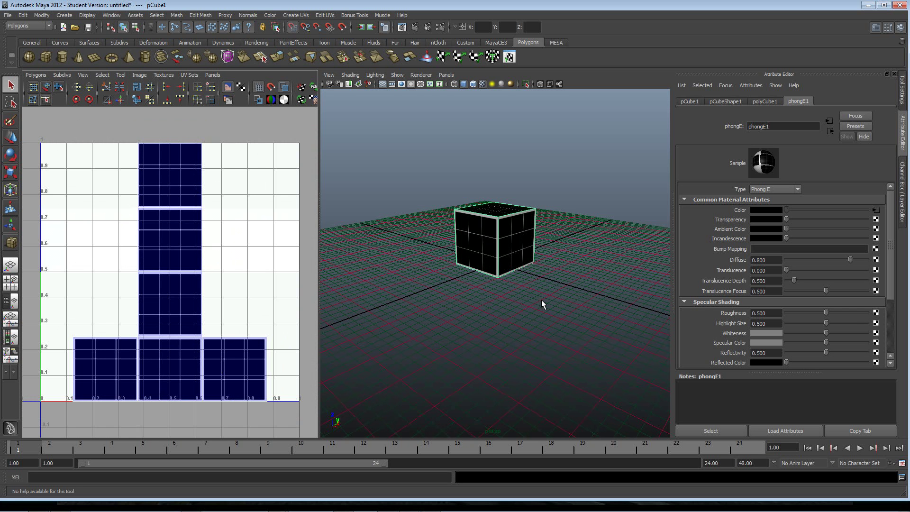
pyautogui.keyDown('alt'); pyautogui.moveTo(541, 299); pyautogui.dragTo(524, 319); pyautogui.keyUp('alt')
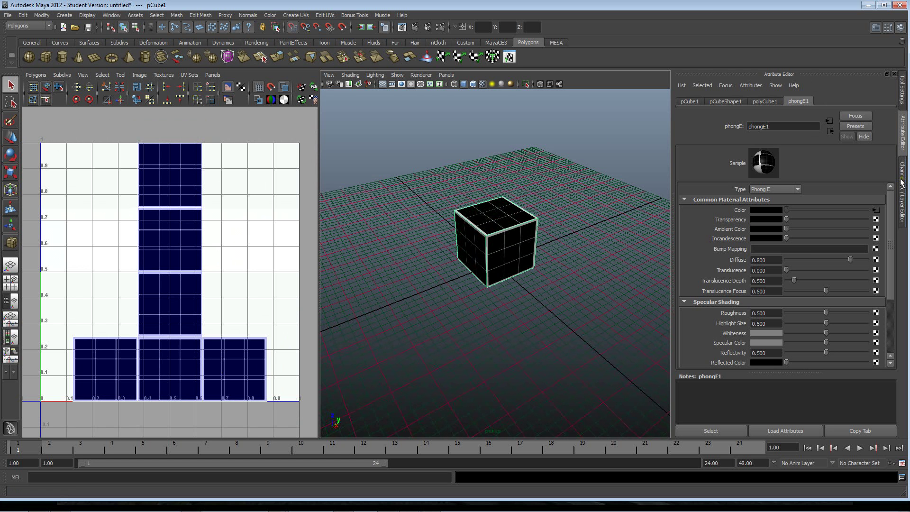
pyautogui.click(903, 103)
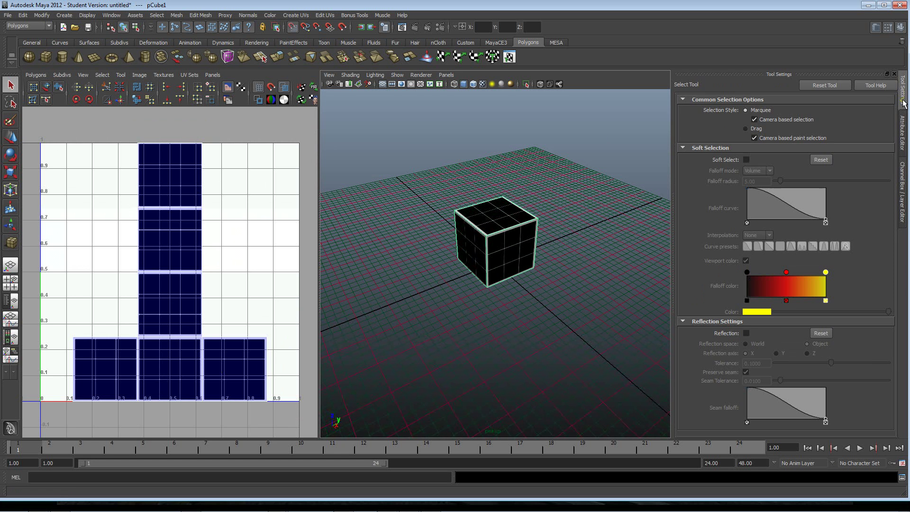
pyautogui.click(903, 126)
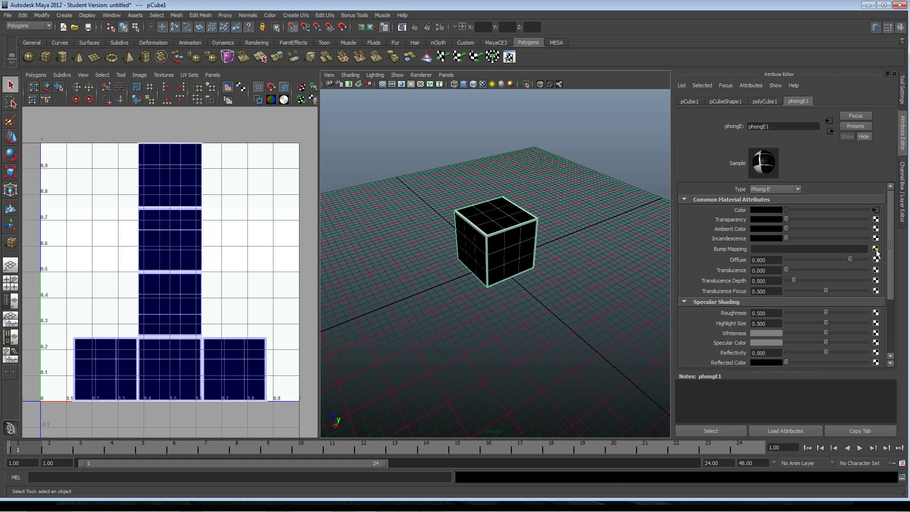
# Add a File texture, file2, as phongE1's bump map using cube_normal.tga
pyautogui.click(875, 249)
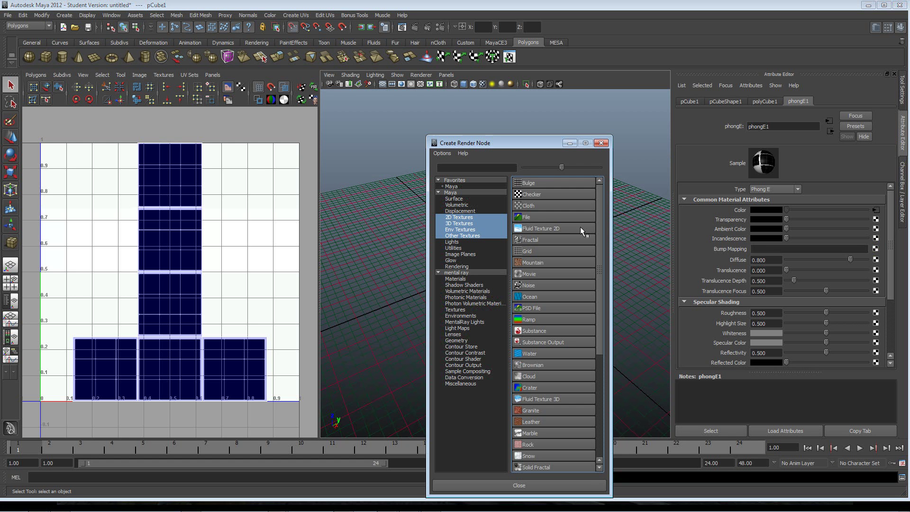
pyautogui.click(527, 218)
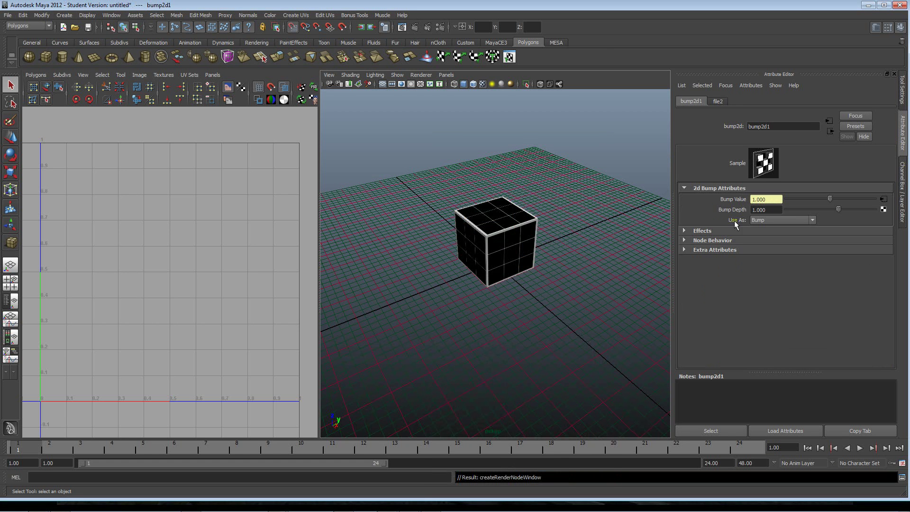
pyautogui.click(717, 101)
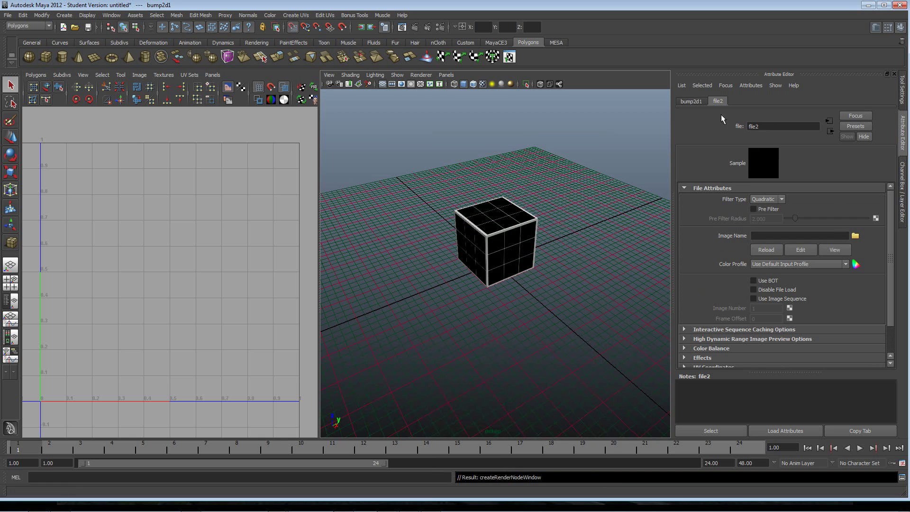
pyautogui.click(854, 235)
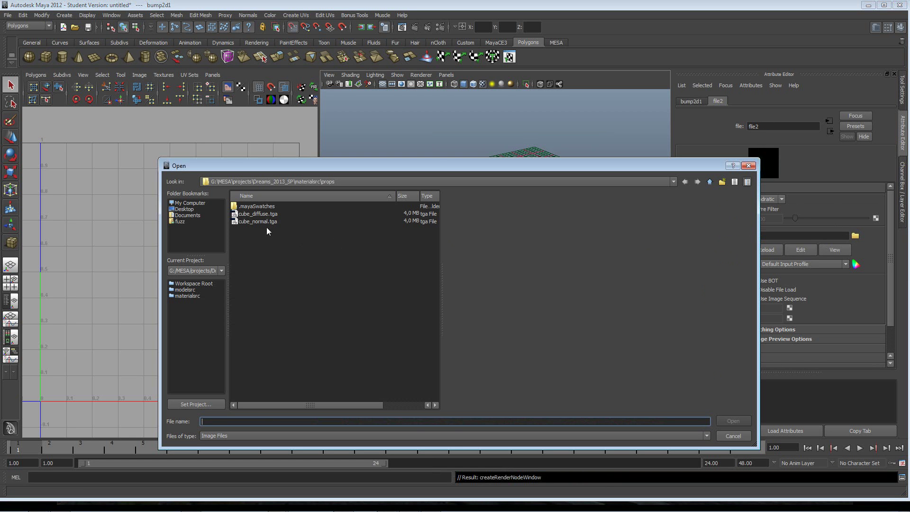
pyautogui.click(250, 221)
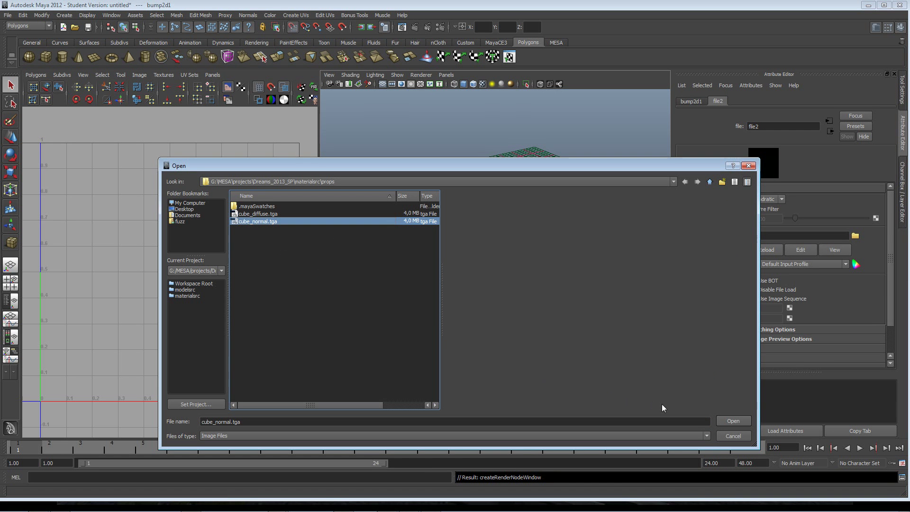
pyautogui.click(734, 421)
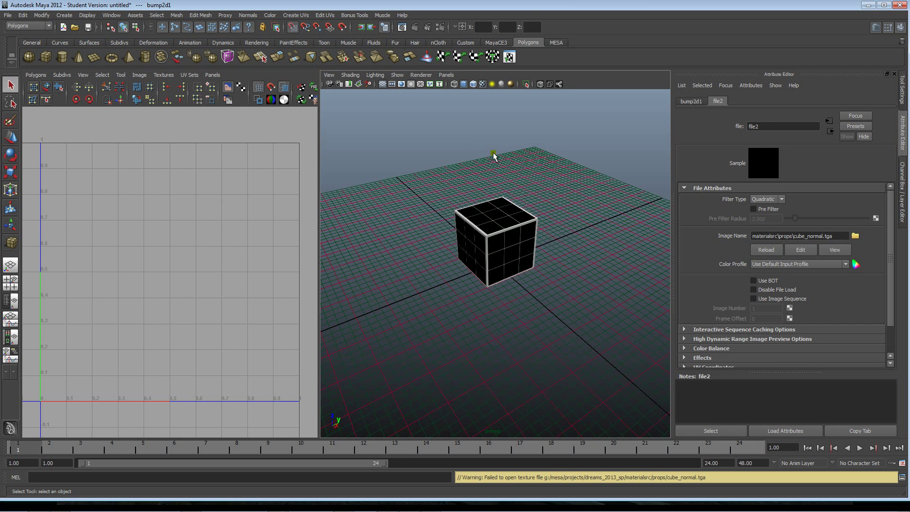
pyautogui.scroll(3, 493, 154)
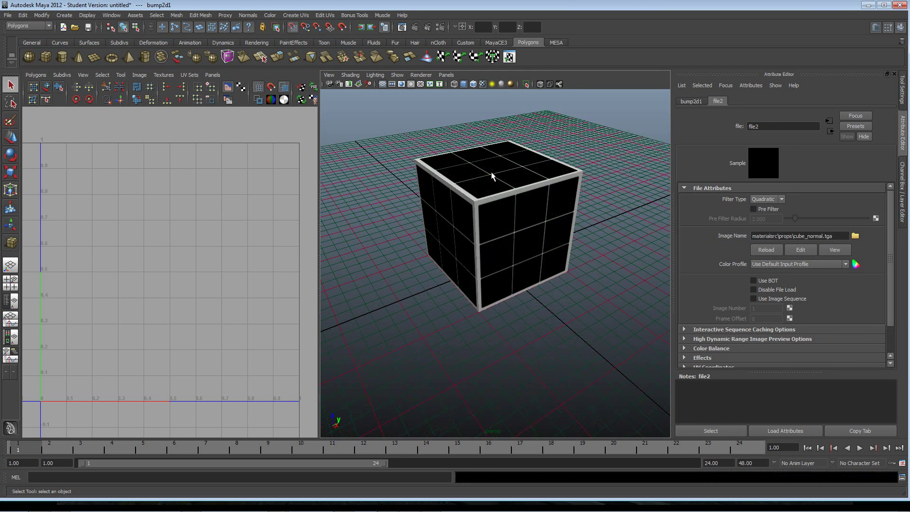
# Set bump2d1's Use As attribute to Tangent Space Normals
pyautogui.click(690, 102)
pyautogui.click(809, 220)
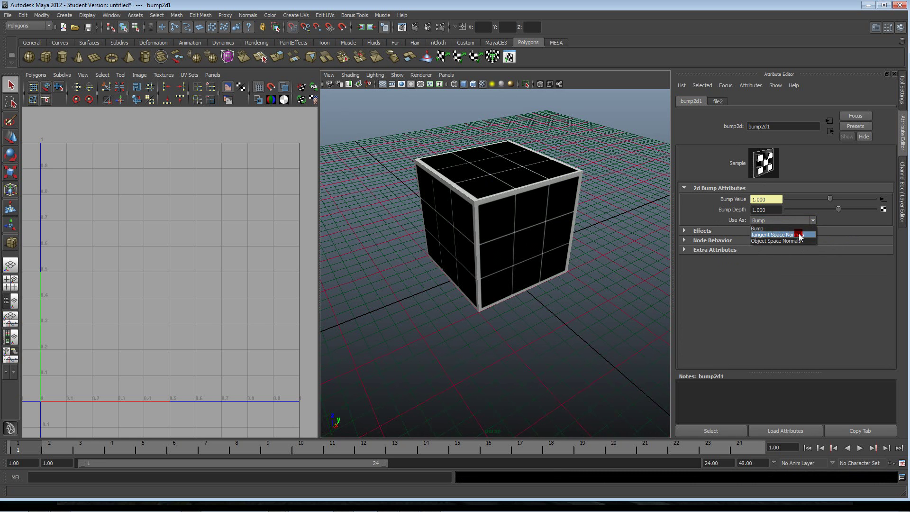
pyautogui.click(798, 234)
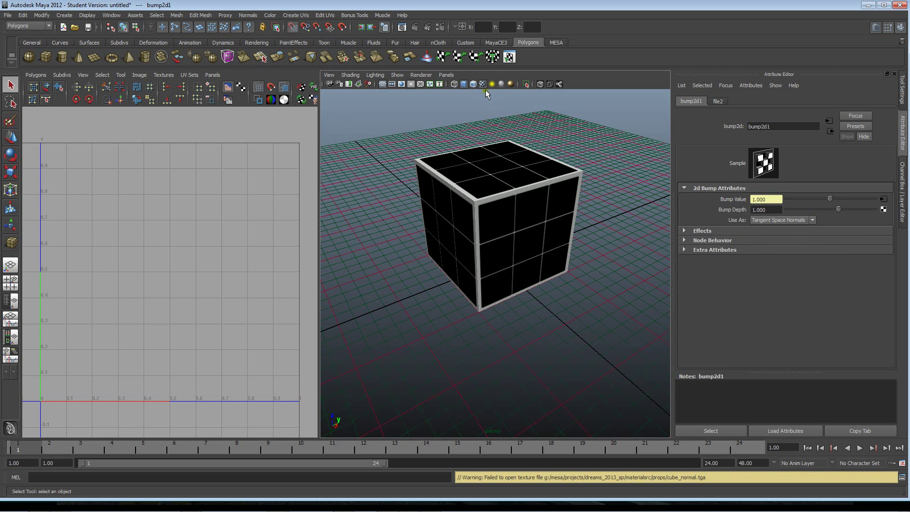
# Enable High Quality Rendering and tumble the perspective view to a three-quarter view from above
pyautogui.click(511, 84)
pyautogui.keyDown('alt'); pyautogui.moveTo(517, 182); pyautogui.dragTo(538, 203); pyautogui.keyUp('alt')
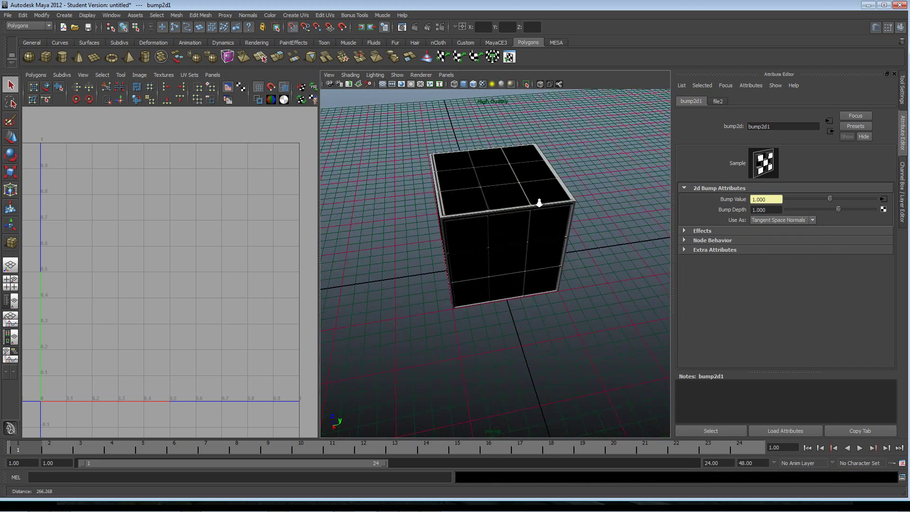
pyautogui.moveTo(539, 203)
pyautogui.keyDown('alt'); pyautogui.mouseDown(button='right')
pyautogui.moveTo(582, 252)
pyautogui.moveTo(541, 216)
pyautogui.mouseUp(button='right'); pyautogui.keyUp('alt')
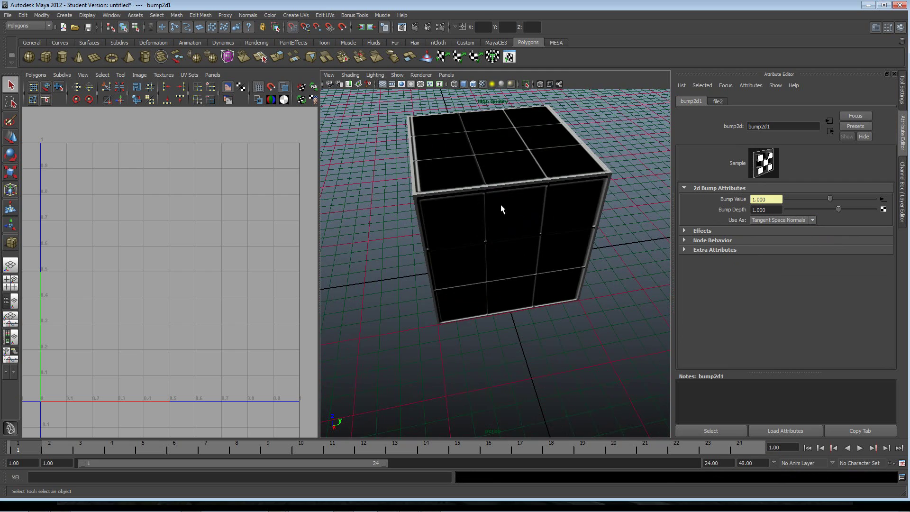
pyautogui.keyDown('alt'); pyautogui.moveTo(502, 205); pyautogui.dragTo(331, 183); pyautogui.keyUp('alt')
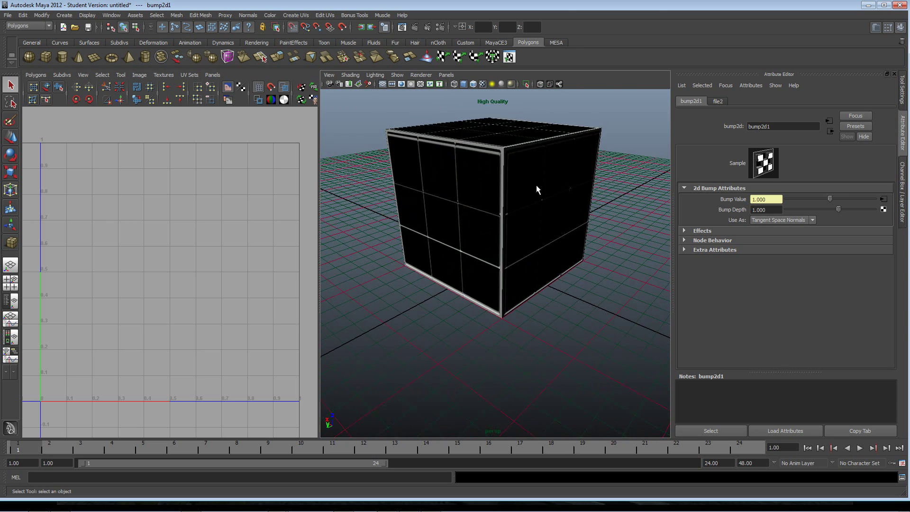
pyautogui.keyDown('alt'); pyautogui.moveTo(538, 189); pyautogui.dragTo(611, 189); pyautogui.keyUp('alt')
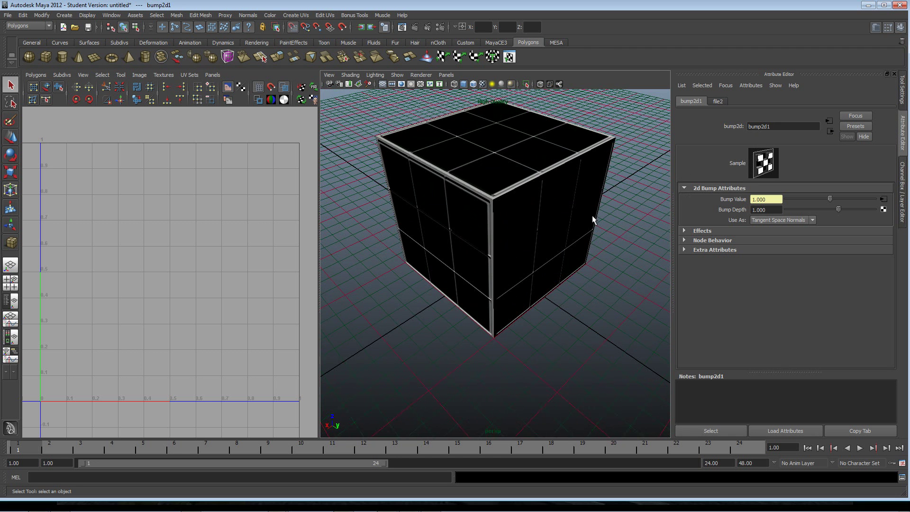
# Add MESA VMT shader attributes to the selected cube and display pCube1's transform attributes
pyautogui.click(541, 193)
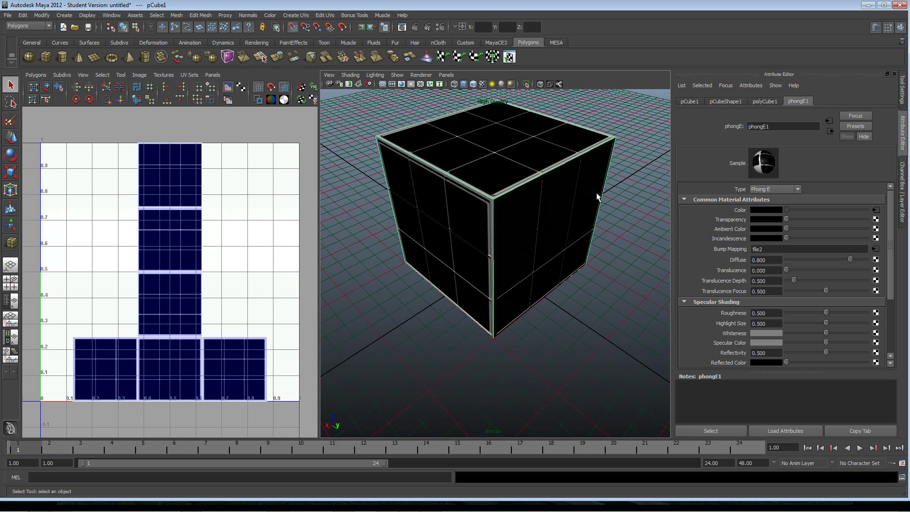
pyautogui.keyDown('alt'); pyautogui.moveTo(593, 202); pyautogui.dragTo(516, 201, button='right'); pyautogui.keyUp('alt')
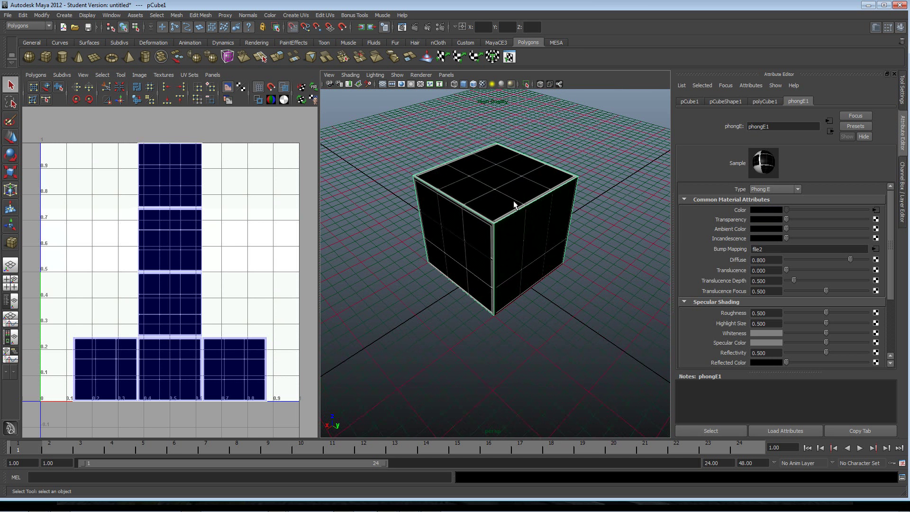
pyautogui.click(556, 42)
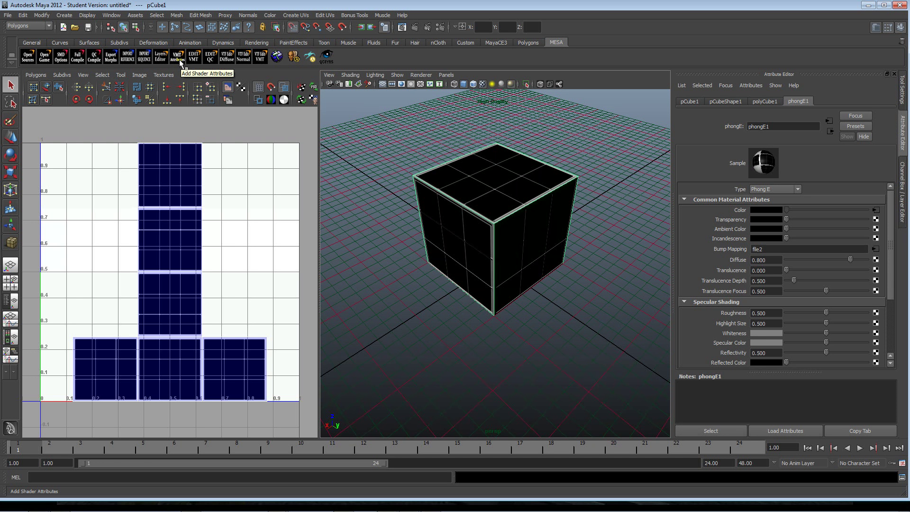
pyautogui.click(178, 58)
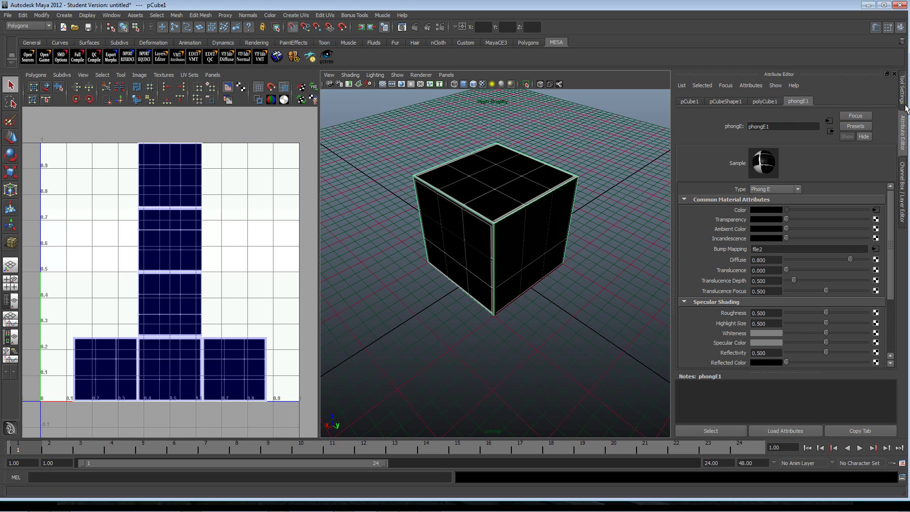
pyautogui.click(689, 102)
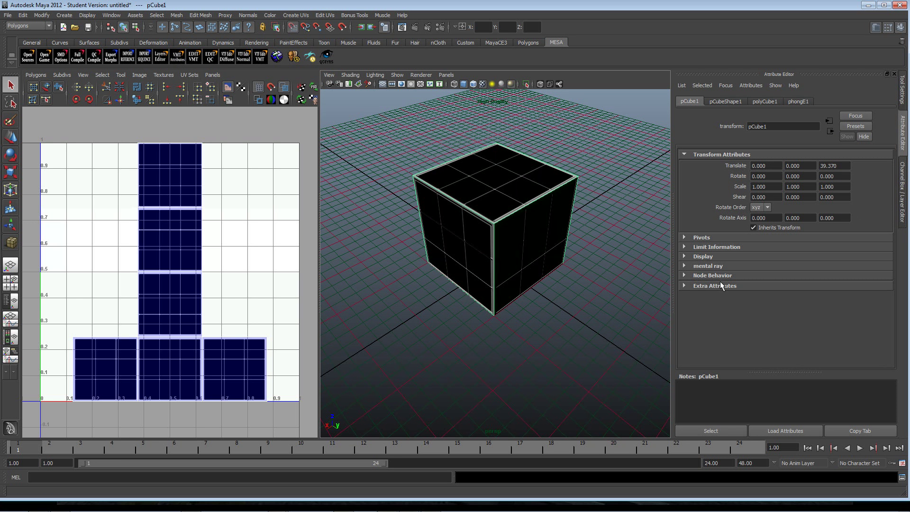
# Delete the six Extra Attributes, matType through nonice, from pCube1 via Delete Attributes
pyautogui.click(725, 102)
pyautogui.click(689, 101)
pyautogui.click(683, 285)
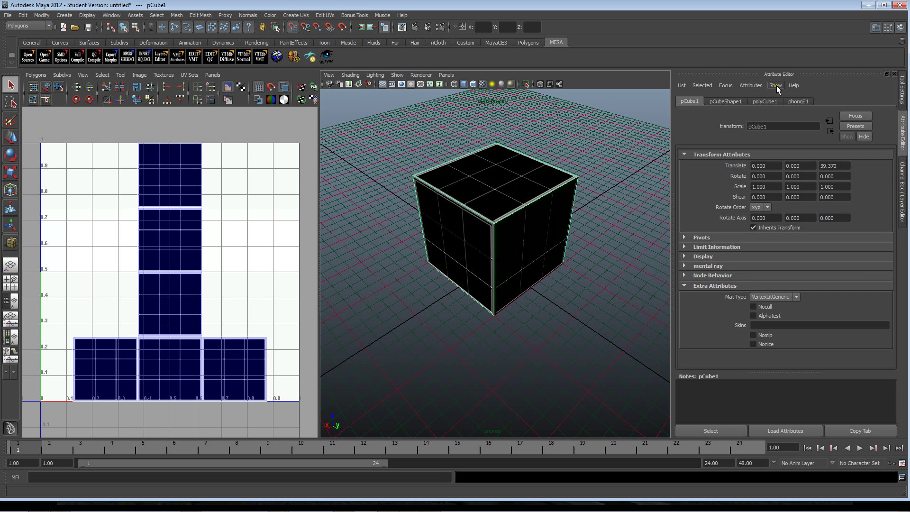
pyautogui.click(751, 85)
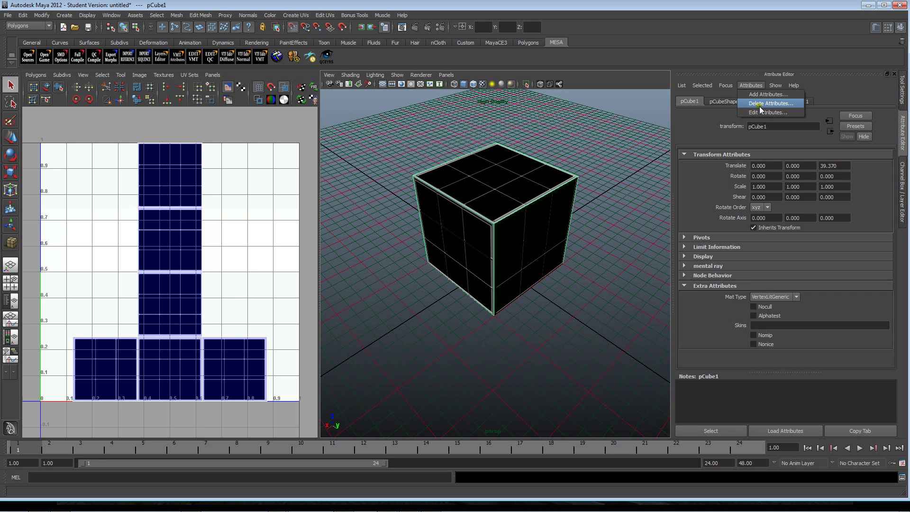
pyautogui.click(760, 105)
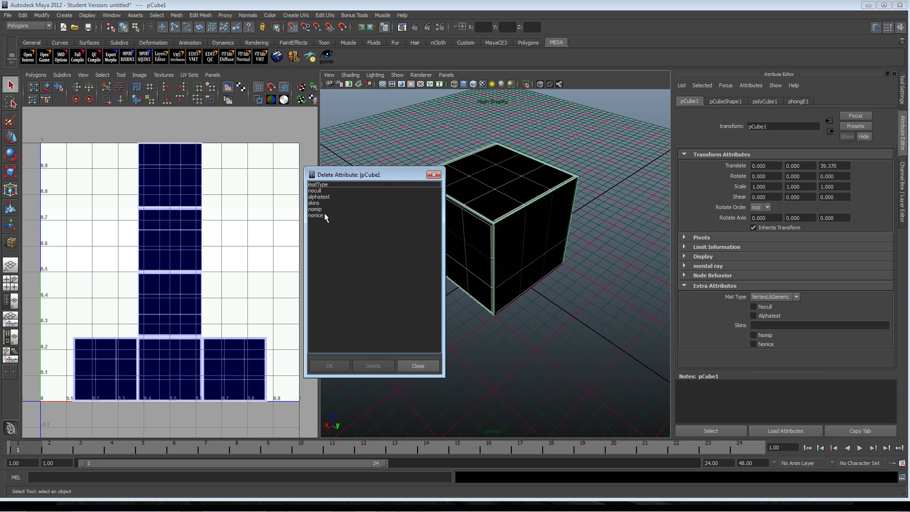
pyautogui.click(324, 214)
pyautogui.keyDown('shift'); pyautogui.click(328, 183); pyautogui.keyUp('shift')
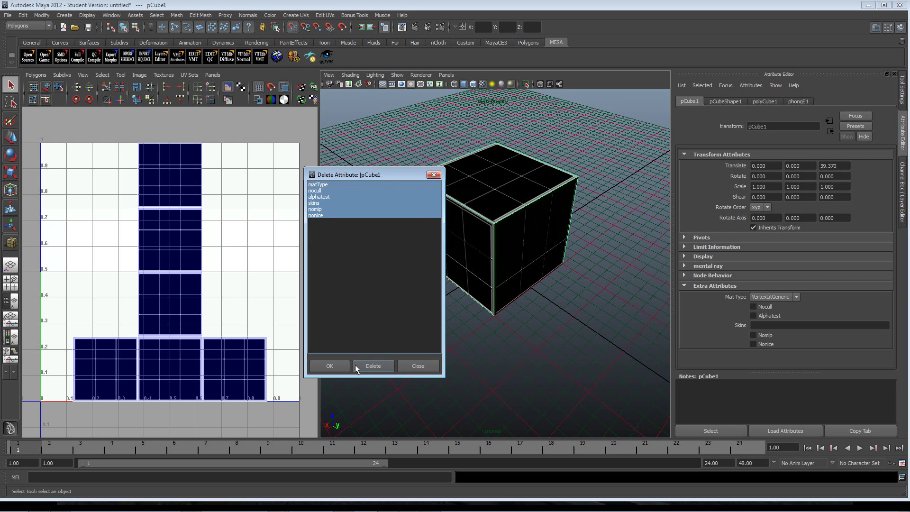
pyautogui.click(380, 365)
pyautogui.click(330, 365)
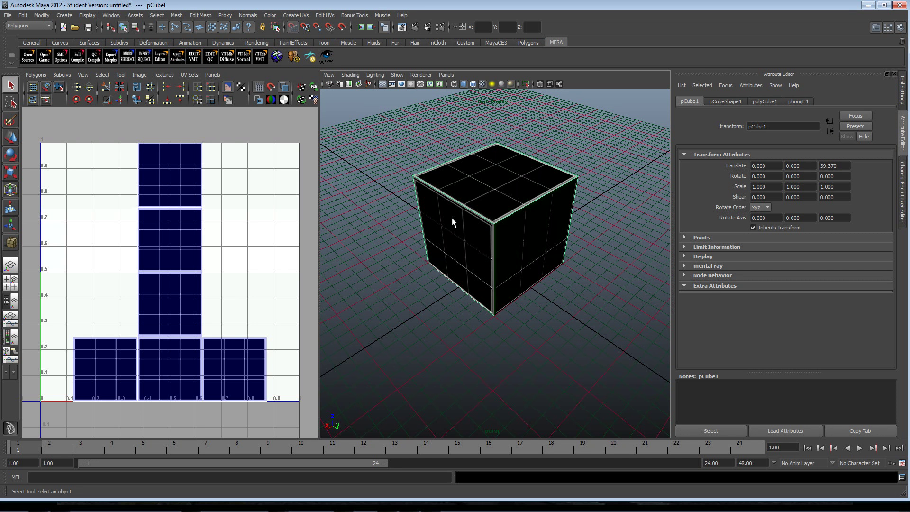
# Re-add MESA shader attributes, leave Mat Type at VertexLitGeneric, and show phongE1's attributes
pyautogui.click(180, 58)
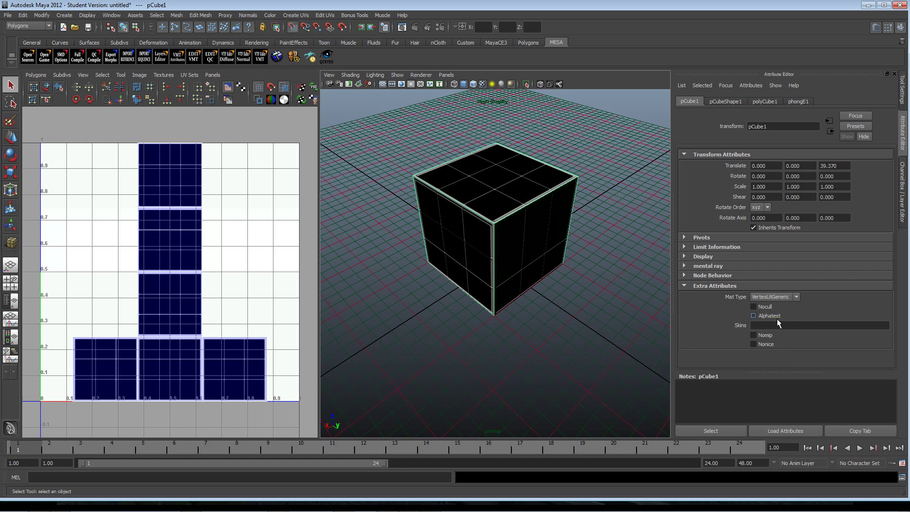
pyautogui.click(796, 297)
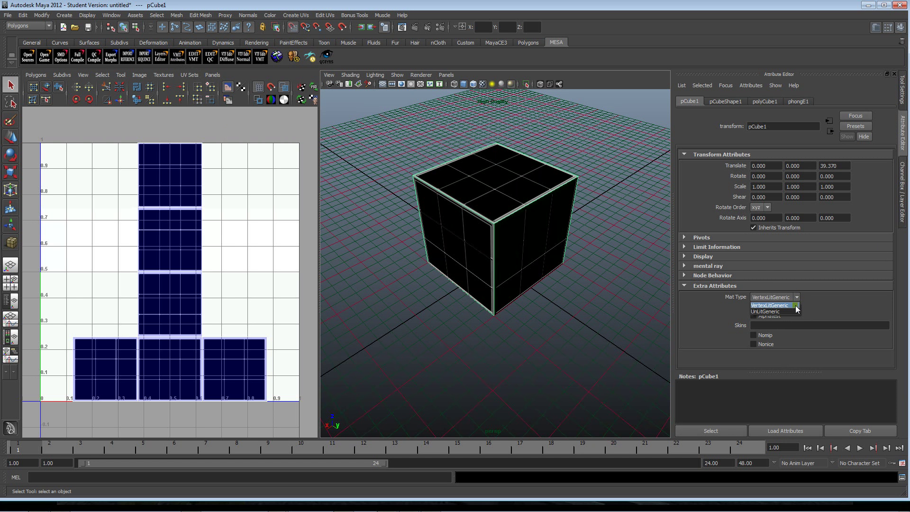
pyautogui.click(785, 306)
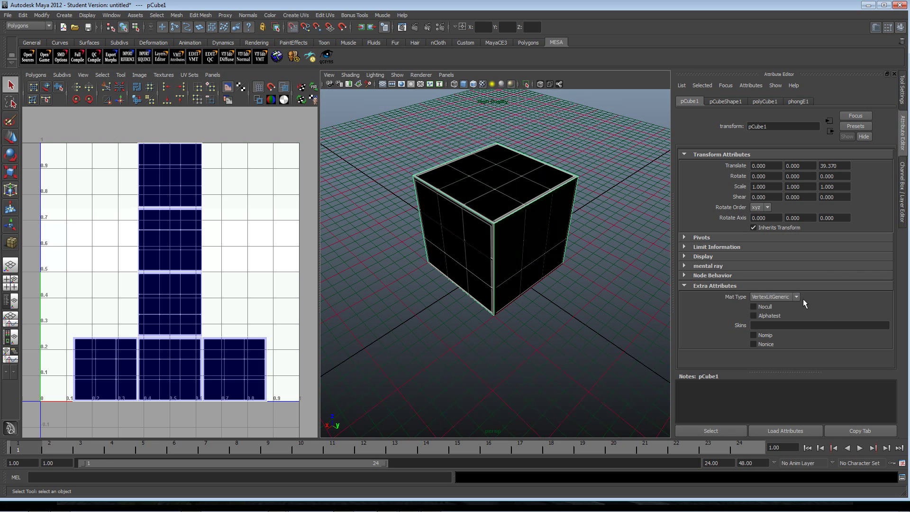
pyautogui.click(796, 297)
pyautogui.click(794, 312)
pyautogui.click(796, 297)
pyautogui.click(795, 305)
pyautogui.click(799, 102)
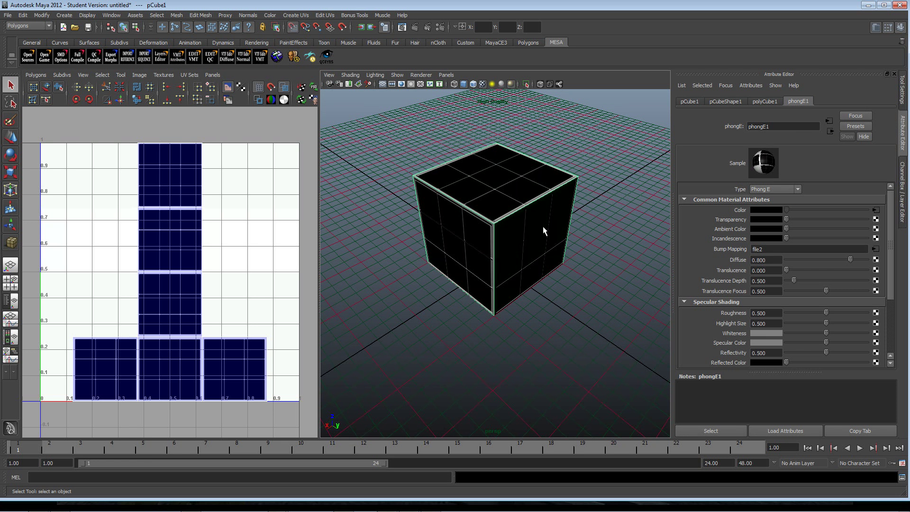
# In Save Scene As, open the Dreams_2013_SP scenes folder and choose Maya ASCII format
pyautogui.click(8, 15)
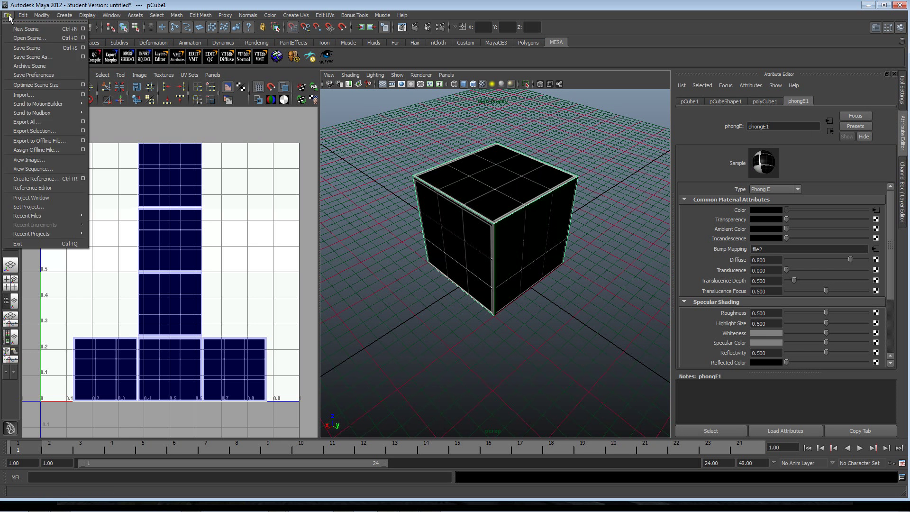
pyautogui.click(30, 57)
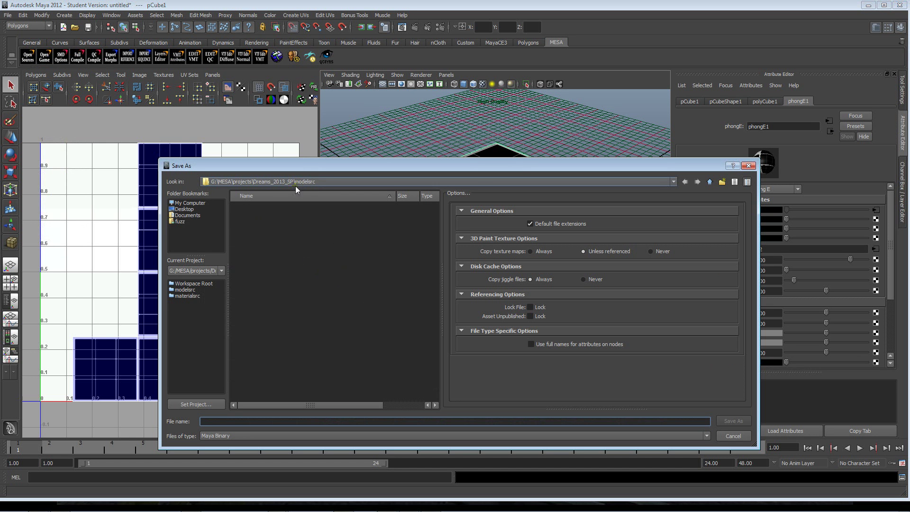
pyautogui.click(708, 182)
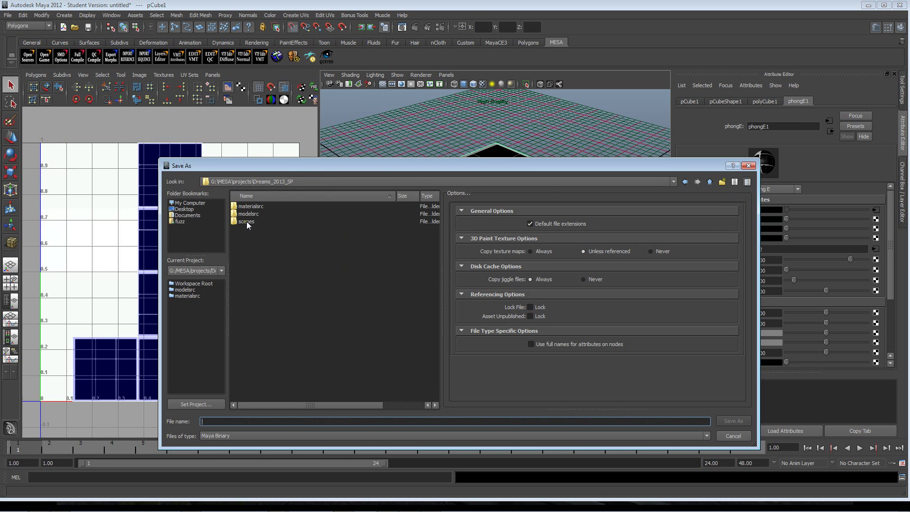
pyautogui.click(247, 221)
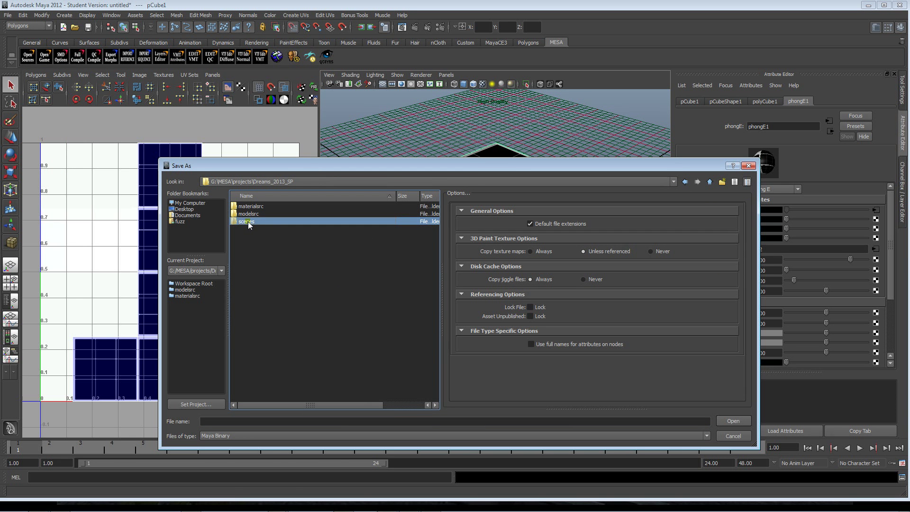
pyautogui.doubleClick(248, 221)
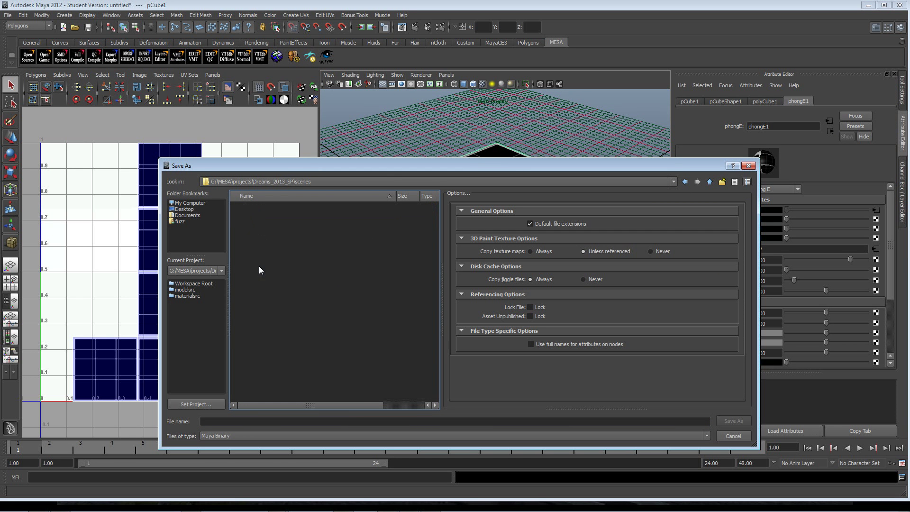
pyautogui.click(265, 434)
pyautogui.click(265, 444)
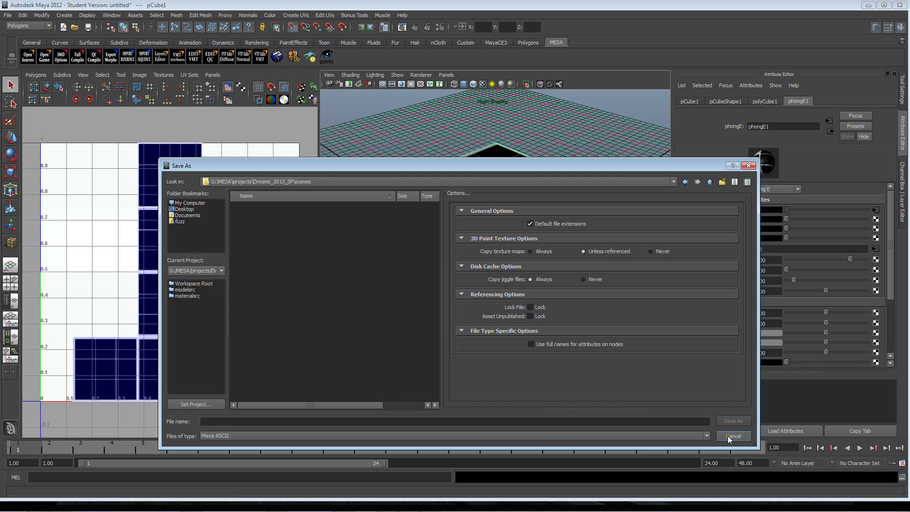
# Name the file cube and save it, accepting the Student Version notice
pyautogui.click(296, 422)
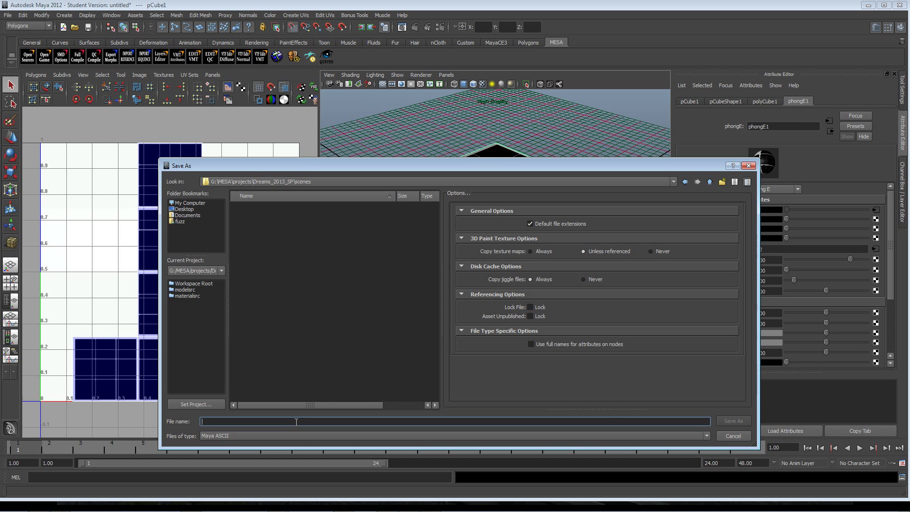
pyautogui.write('c')
pyautogui.press('BackSpace')
pyautogui.click(733, 422)
pyautogui.click(434, 267)
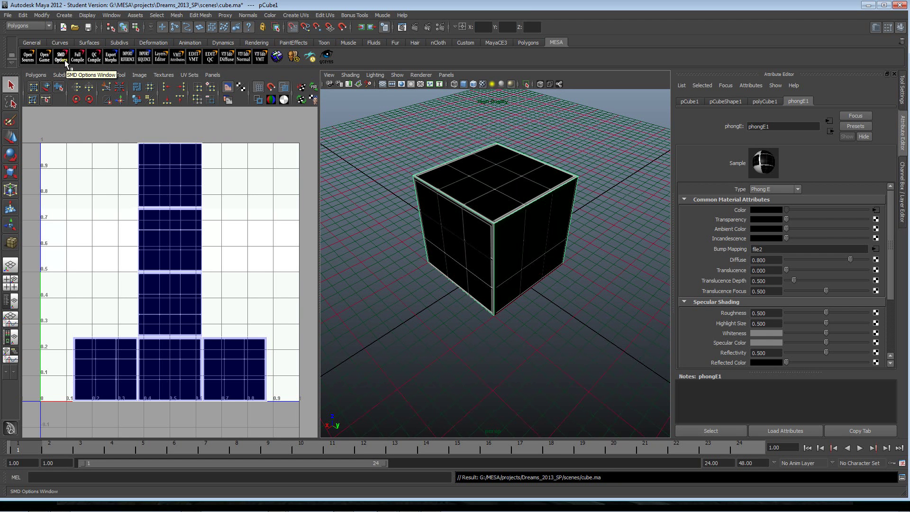
# Create Physics and Reference layers with MESA's ref/phy Layer, select Reference, and show the Outliner
pyautogui.click(903, 203)
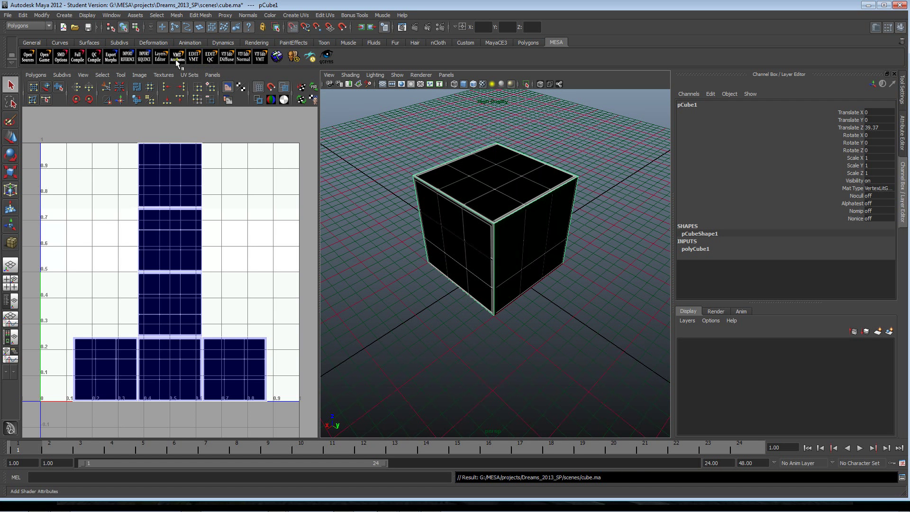
pyautogui.click(161, 57)
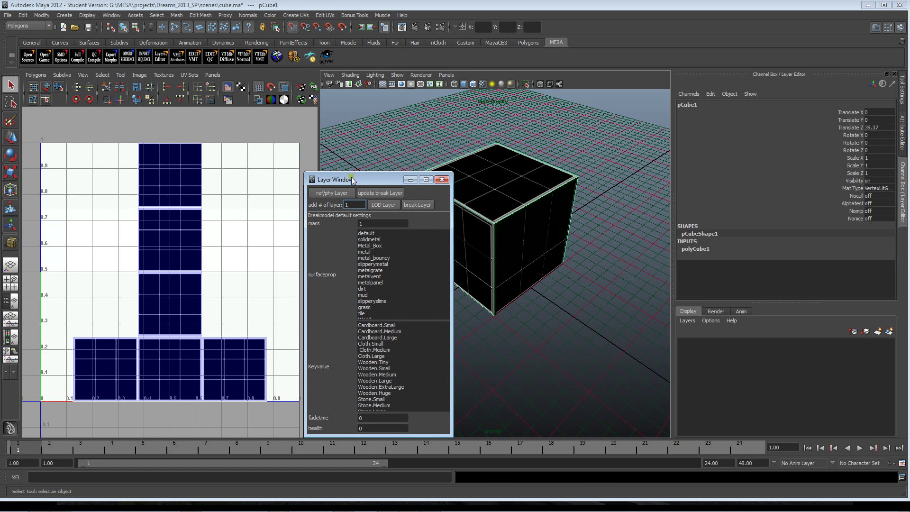
pyautogui.moveTo(353, 179); pyautogui.dragTo(397, 135)
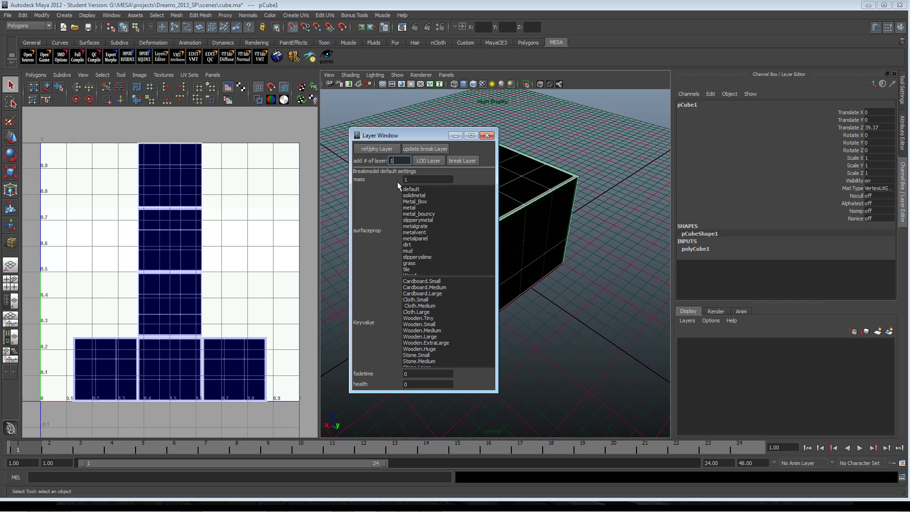
pyautogui.click(373, 151)
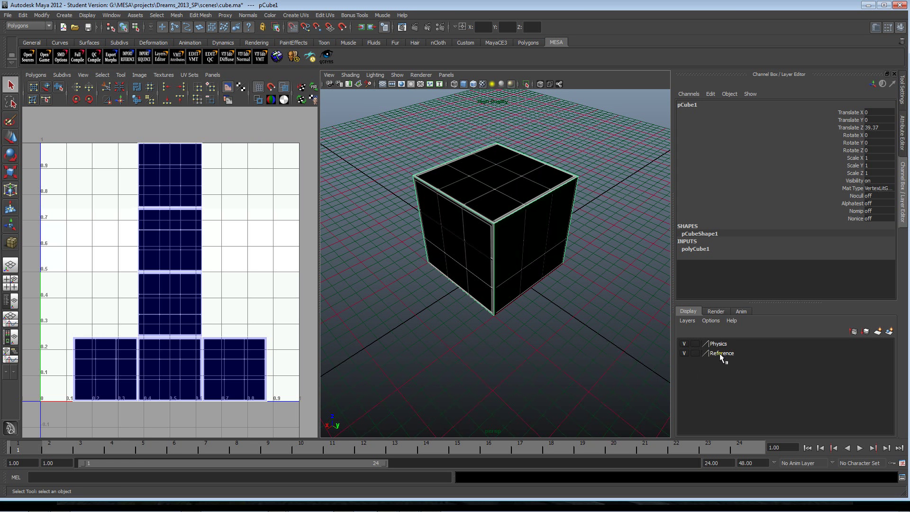
pyautogui.click(719, 354)
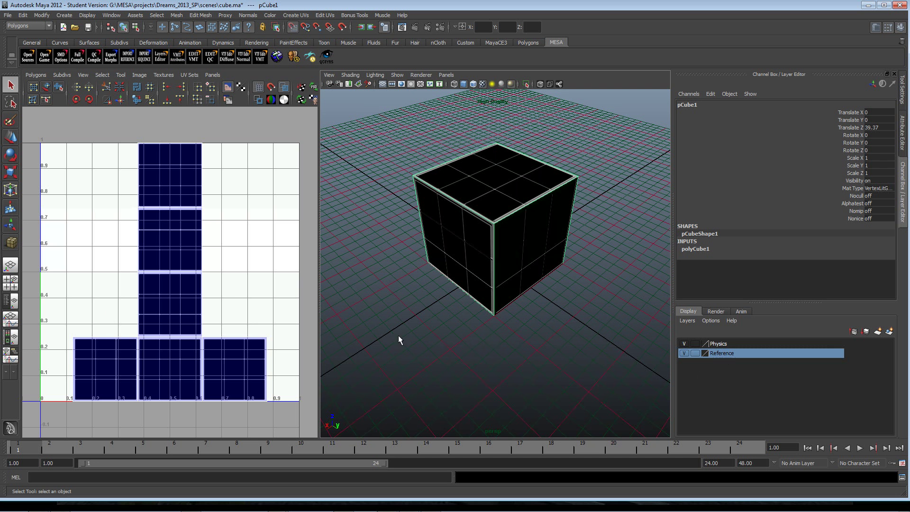
pyautogui.click(11, 301)
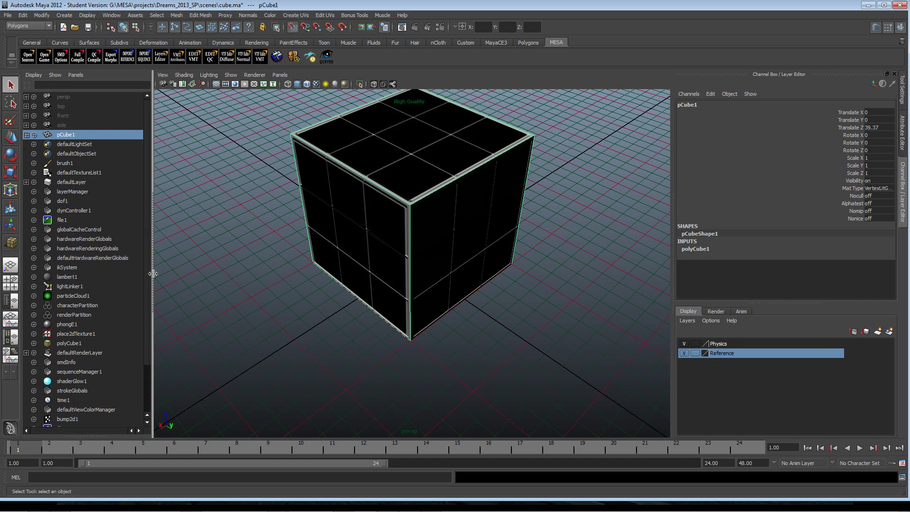
# Widen the Outliner and rename pCube1 to reference
pyautogui.moveTo(152, 270); pyautogui.dragTo(270, 283)
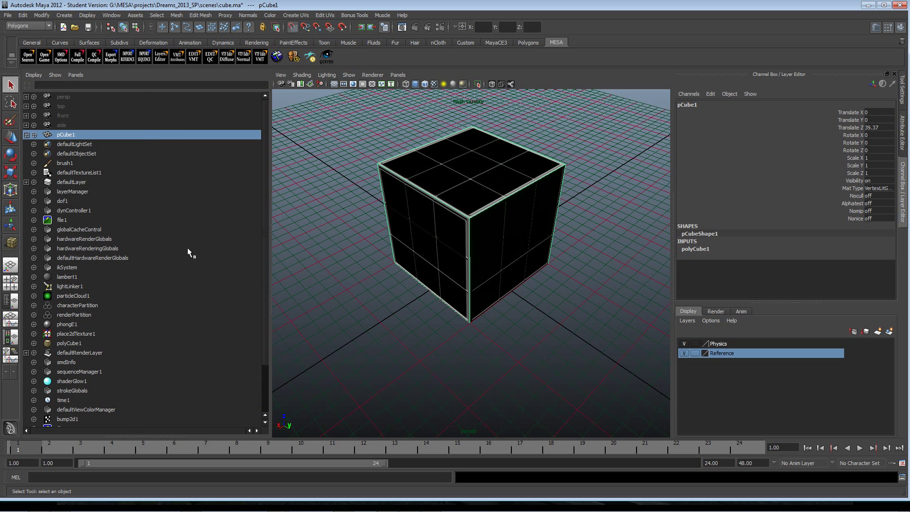
pyautogui.doubleClick(69, 135)
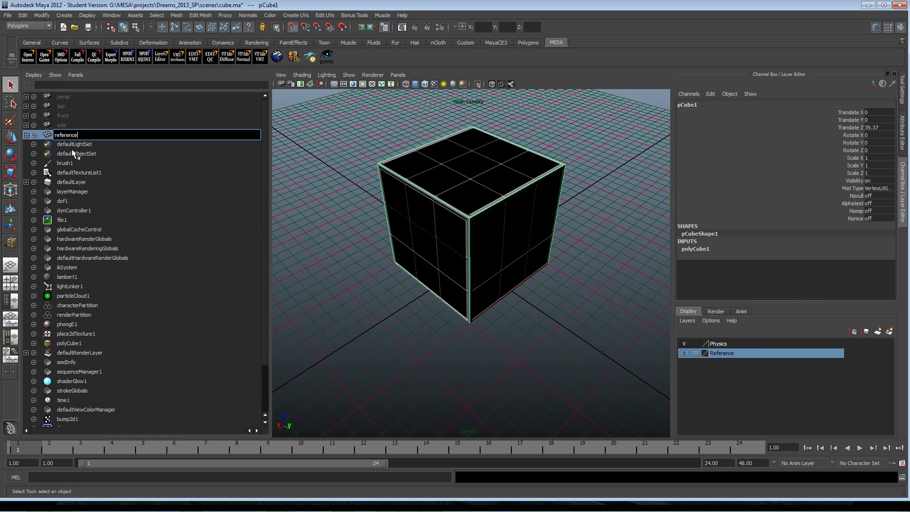
pyautogui.click(138, 124)
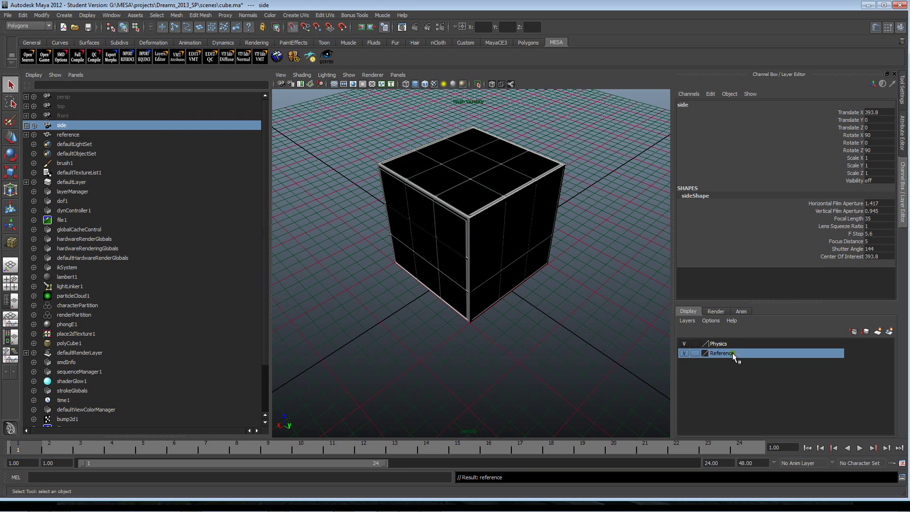
# Duplicate the reference cube and rename the copy reference1 to physics
pyautogui.click(481, 209)
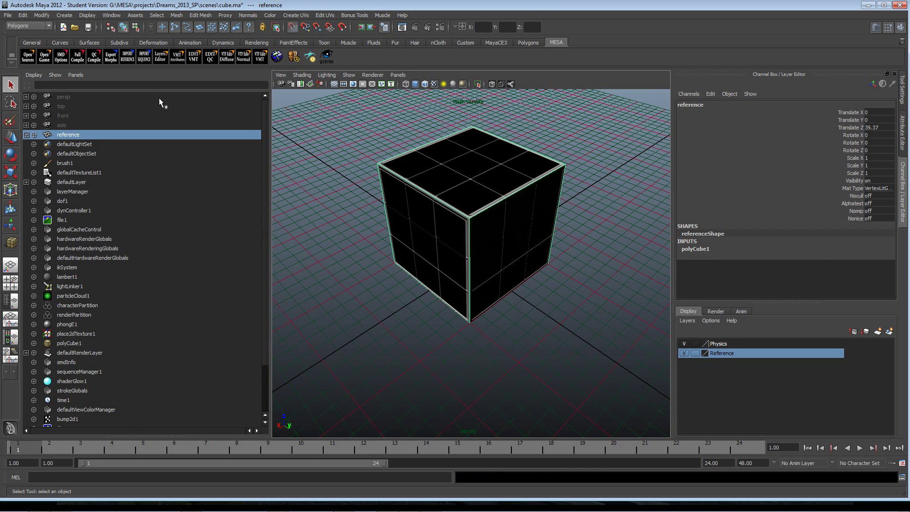
pyautogui.click(45, 16)
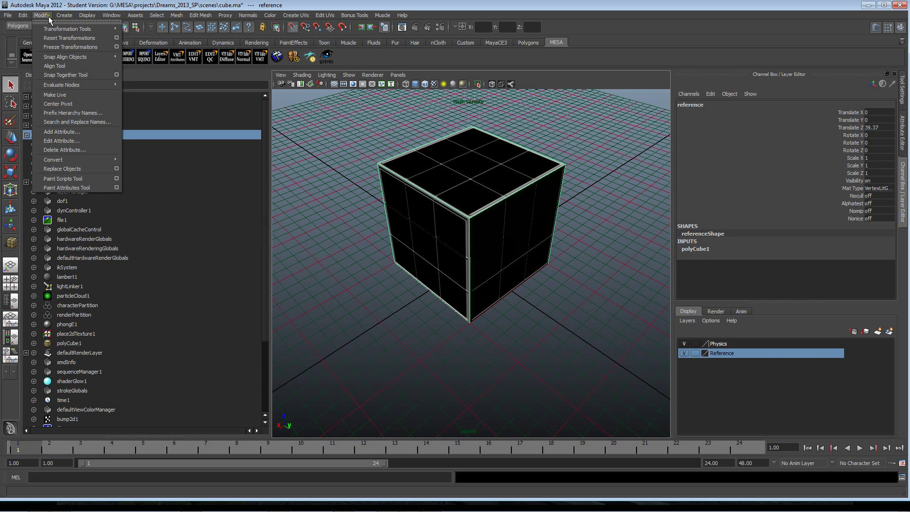
pyautogui.moveTo(25, 19)
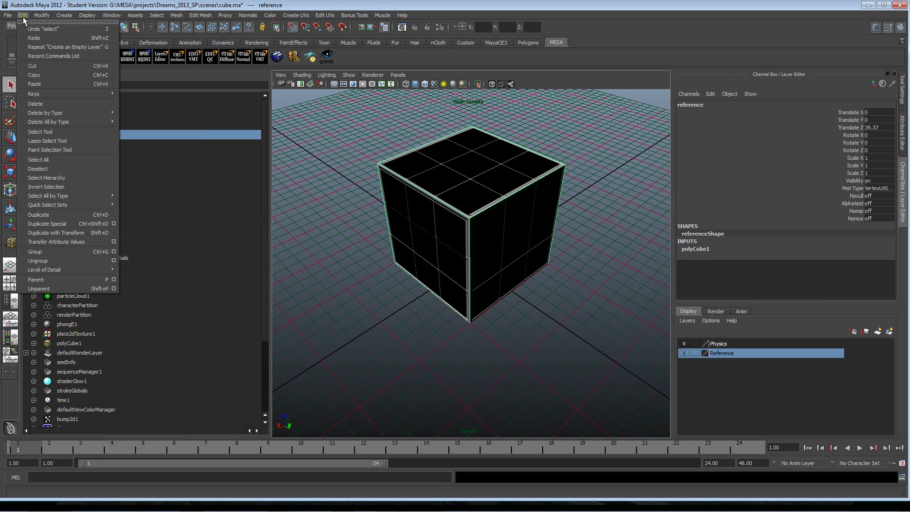
pyautogui.click(92, 215)
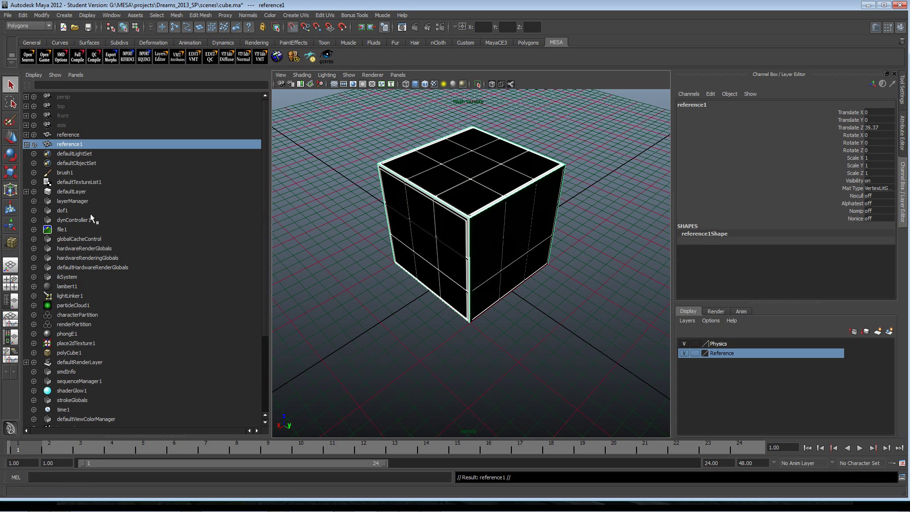
pyautogui.doubleClick(70, 145)
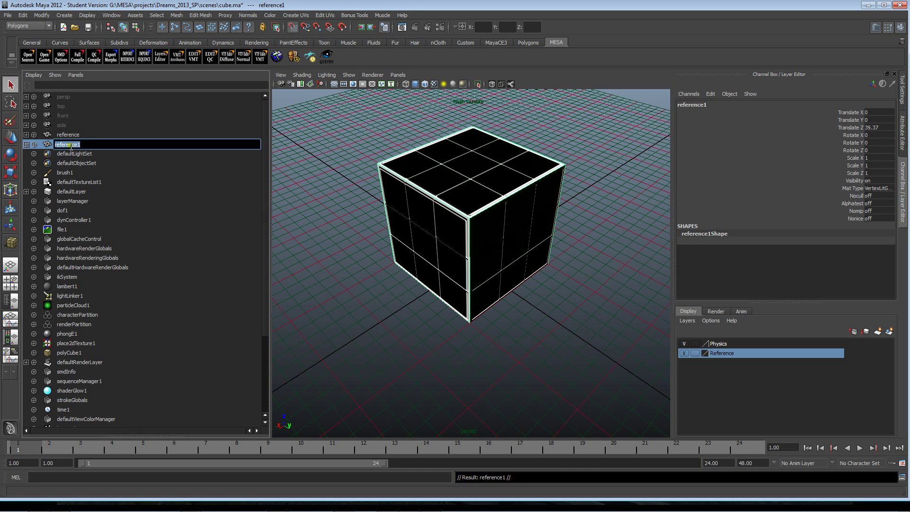
pyautogui.write('physics')
pyautogui.press('Return')
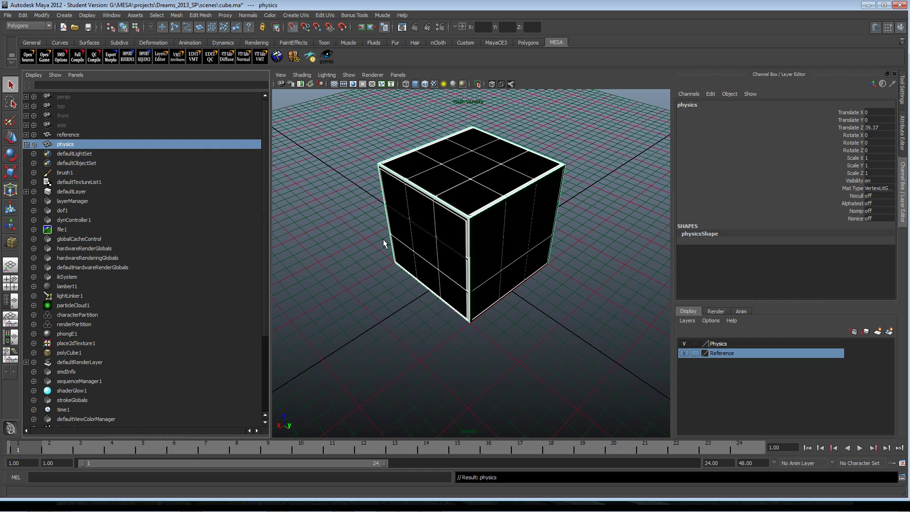
# Open Reference layer Membership and assign reference and referenceShape to the Reference layer
pyautogui.rightClick(738, 354)
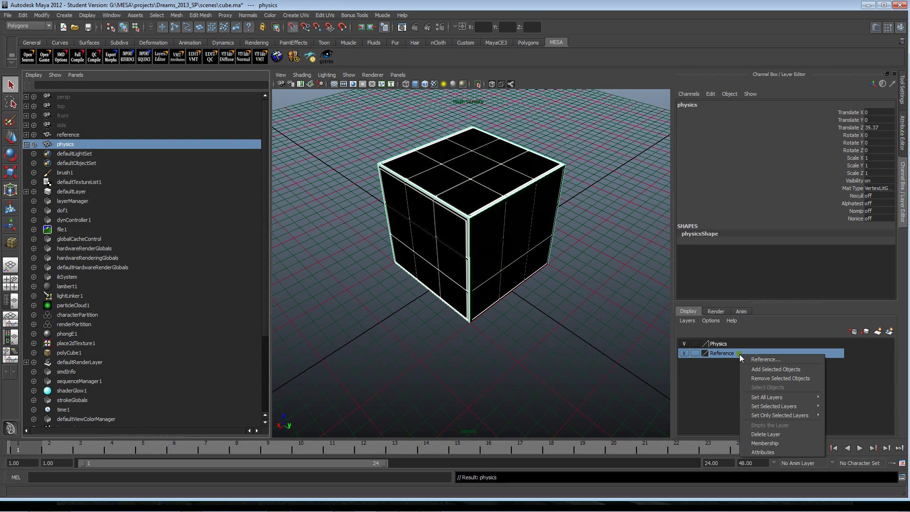
pyautogui.moveTo(756, 407)
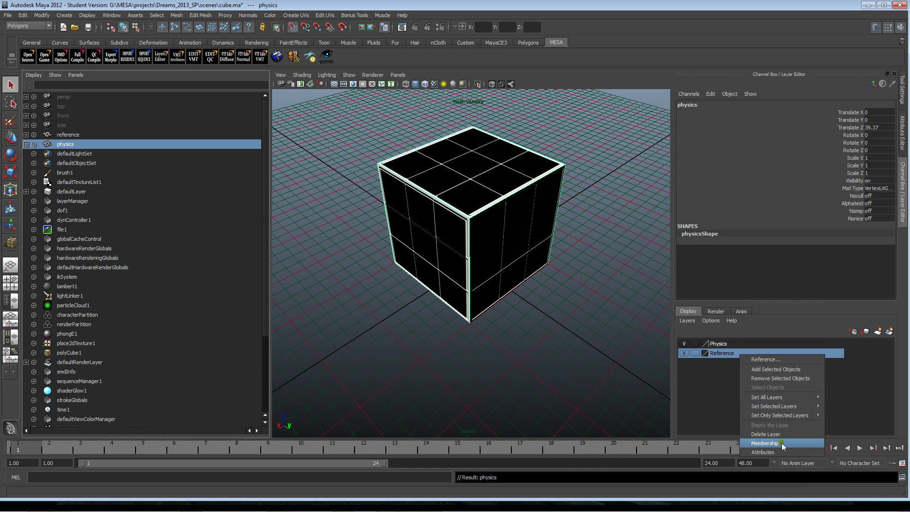
pyautogui.click(764, 443)
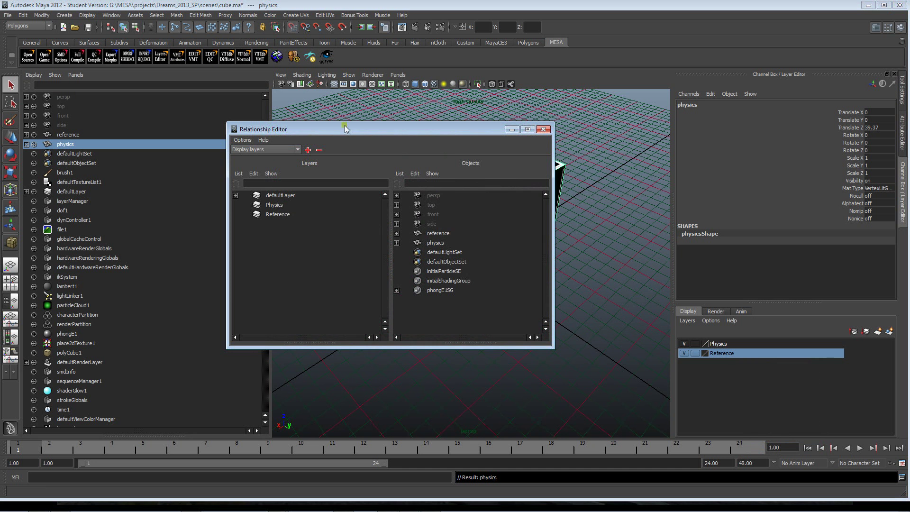
pyautogui.moveTo(346, 124); pyautogui.dragTo(346, 98)
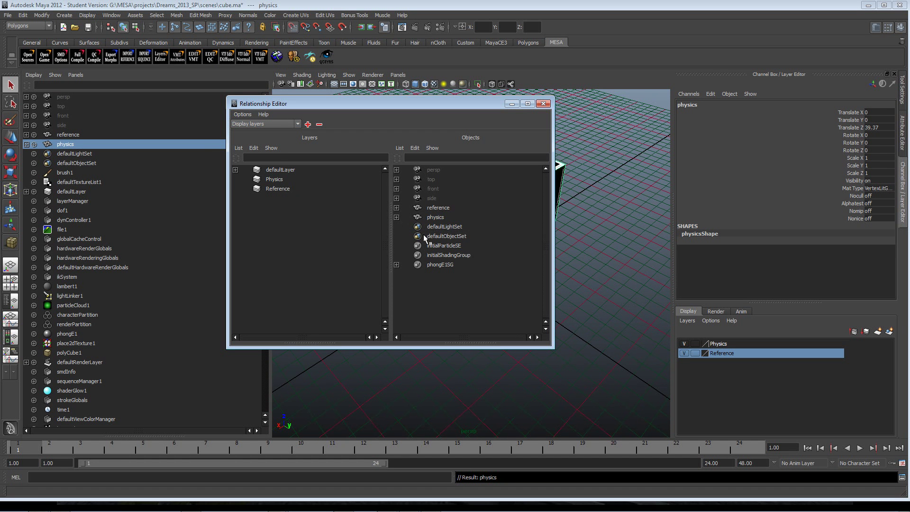
pyautogui.click(283, 189)
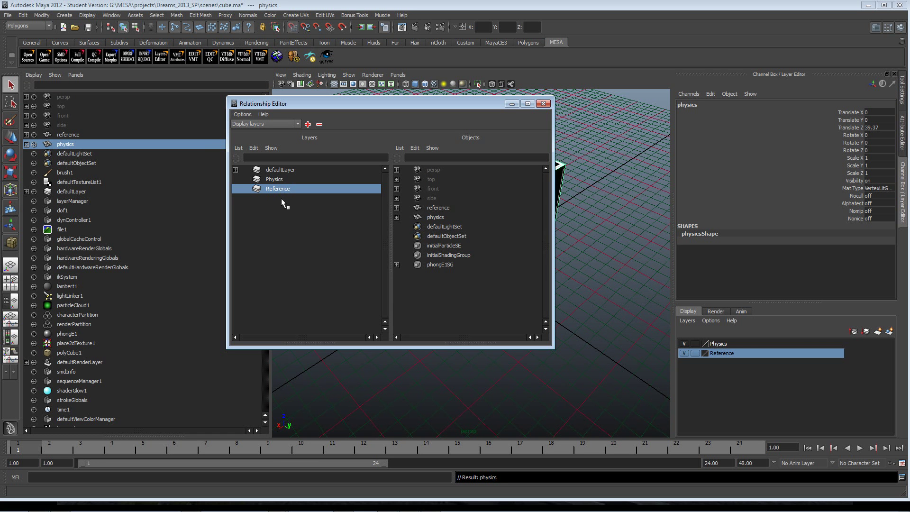
pyautogui.click(397, 207)
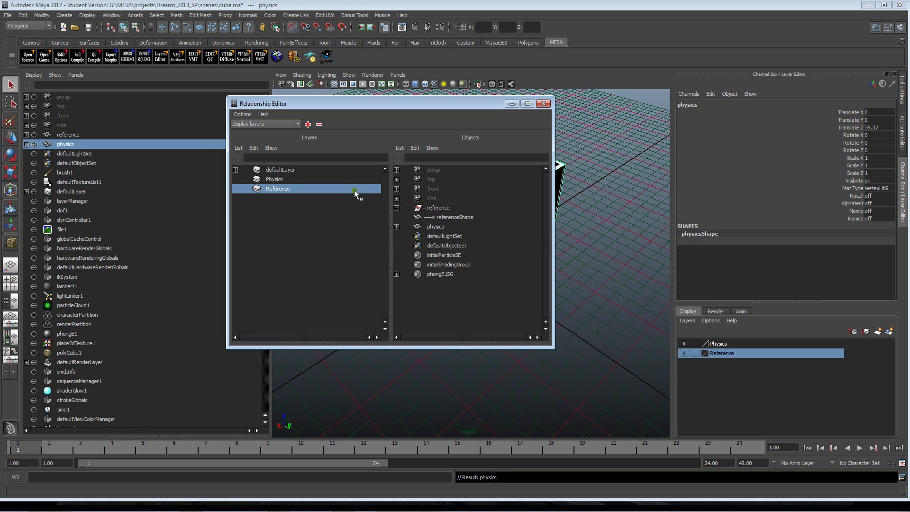
pyautogui.click(434, 209)
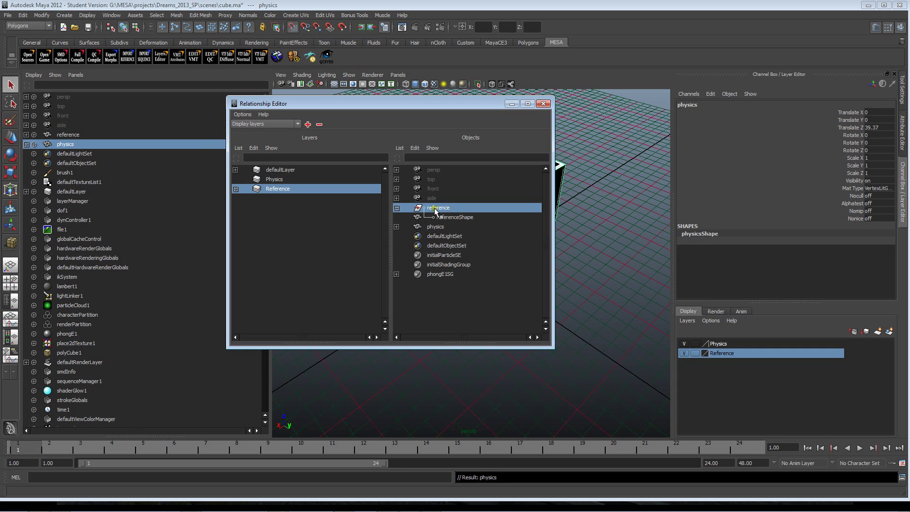
pyautogui.keyDown('ctrl'); pyautogui.click(456, 218); pyautogui.keyUp('ctrl')
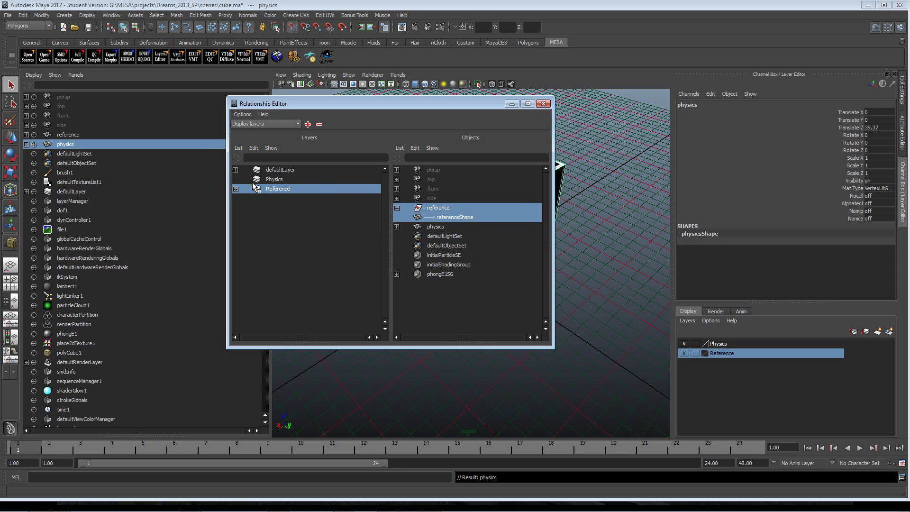
pyautogui.click(235, 189)
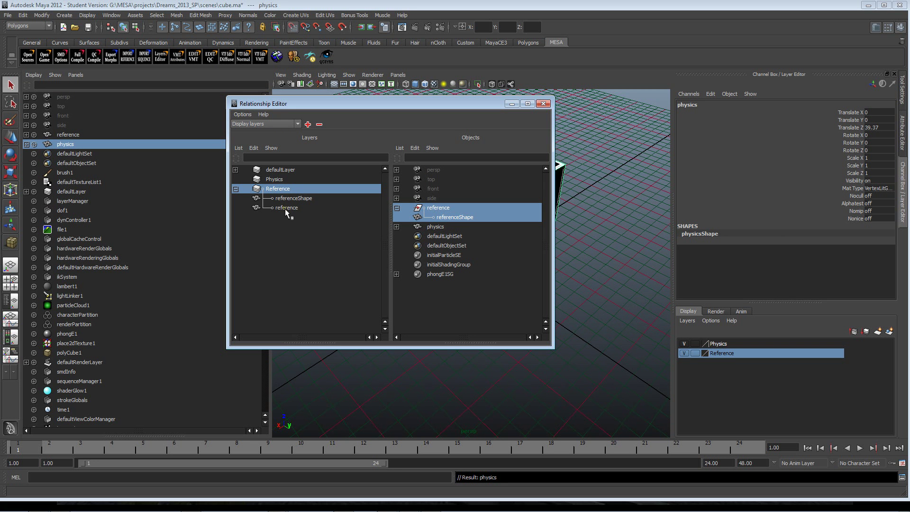
# Assign physics and physicsShape to the Physics layer and close the Relationship Editor
pyautogui.click(273, 179)
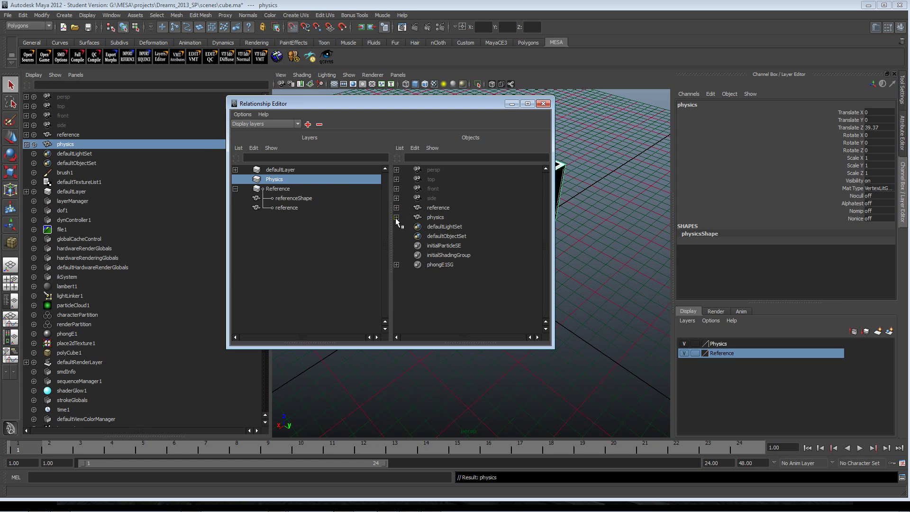
pyautogui.click(416, 219)
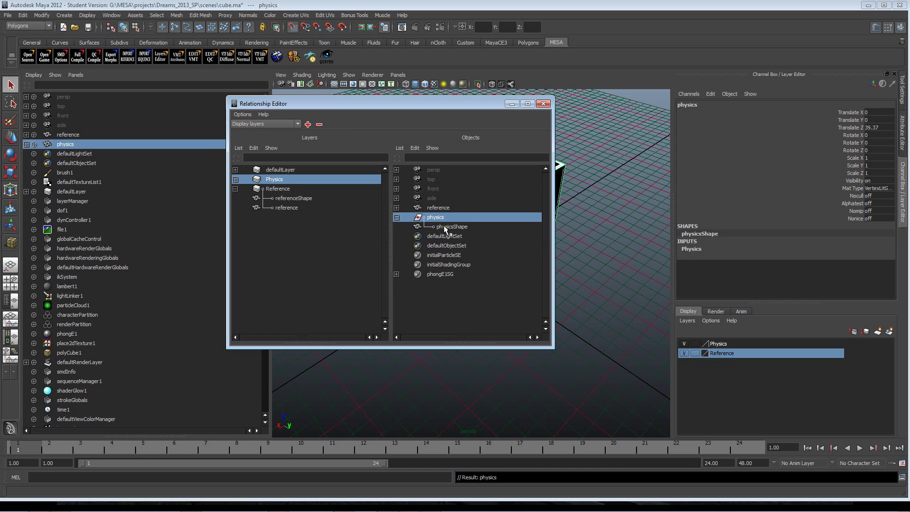
pyautogui.click(446, 227)
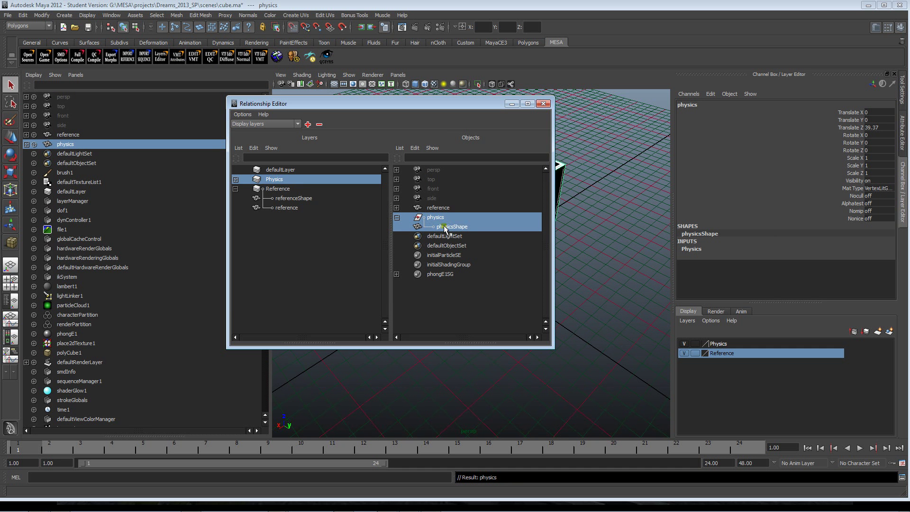
pyautogui.click(542, 103)
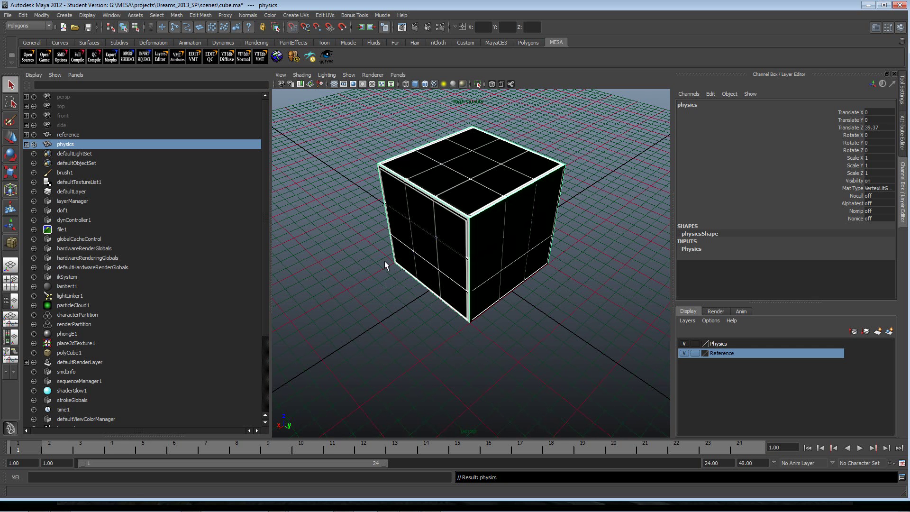
# Save the scene over cube.ma, confirming the replacement and the Student Version notice
pyautogui.click(8, 15)
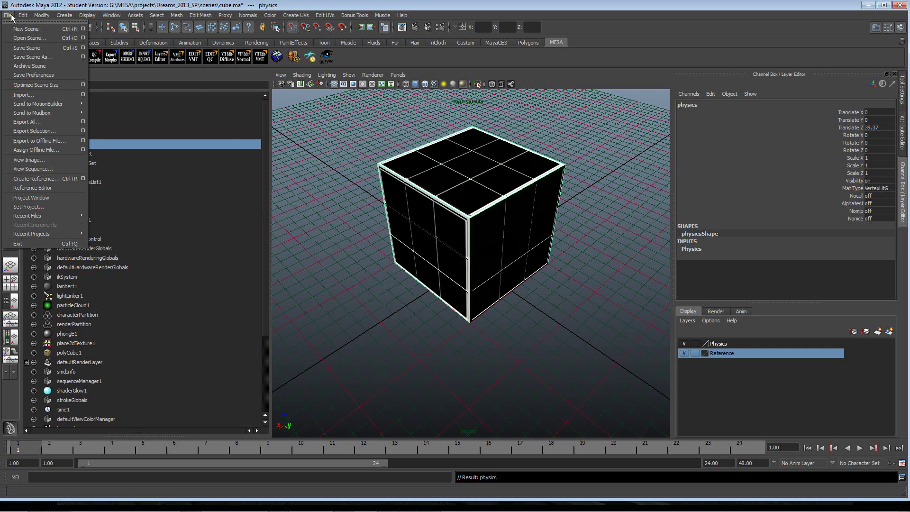
pyautogui.click(21, 57)
pyautogui.click(249, 206)
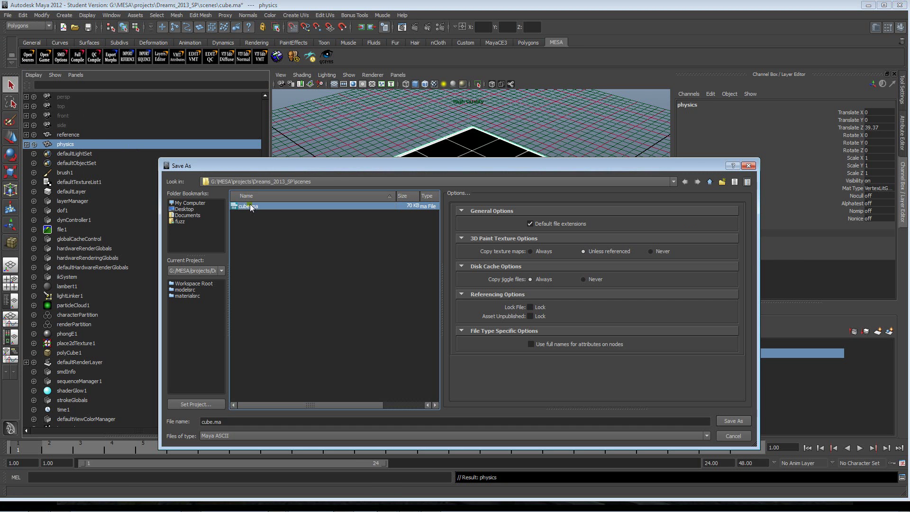
pyautogui.click(737, 421)
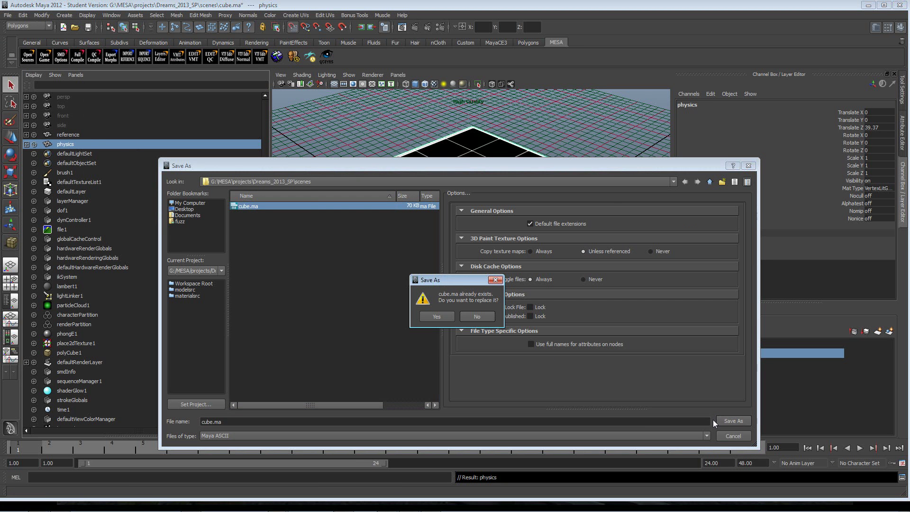
pyautogui.click(436, 316)
pyautogui.click(435, 266)
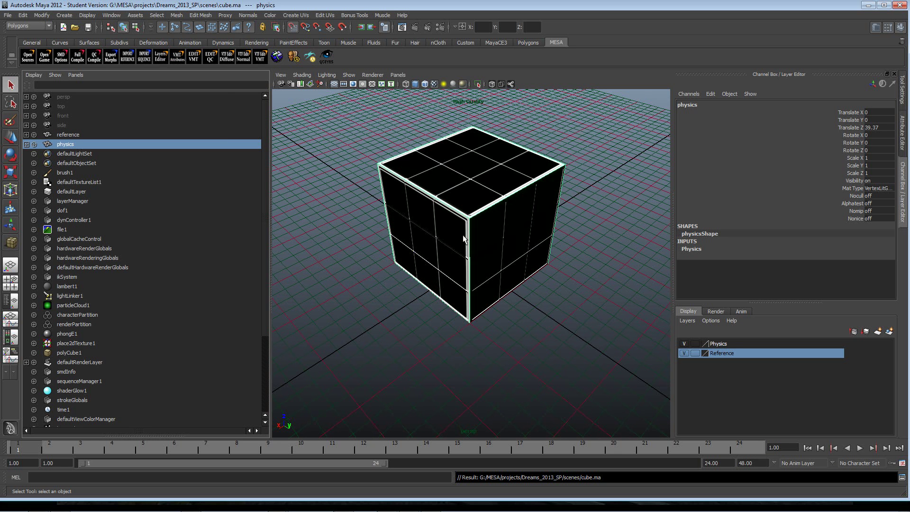
# Open MESA's SMD Options exporter window and move it up and to the left
pyautogui.click(64, 59)
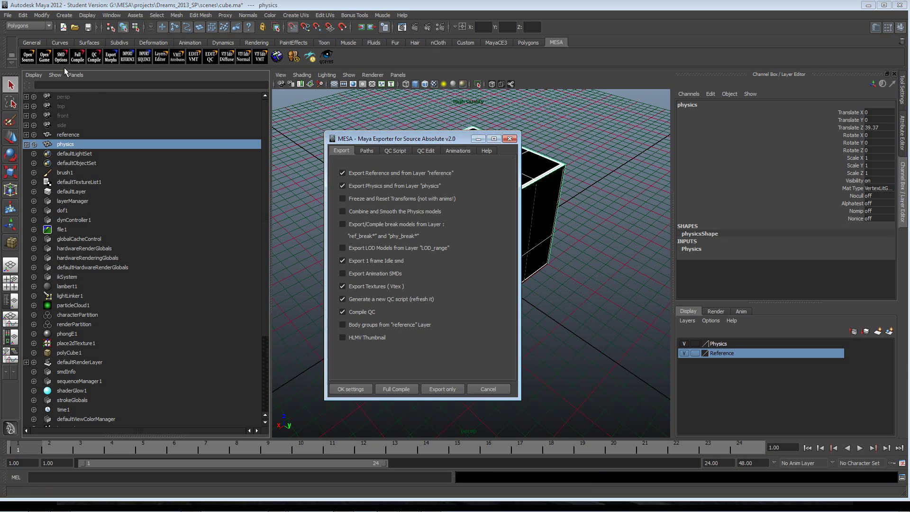
pyautogui.moveTo(377, 138); pyautogui.dragTo(276, 126)
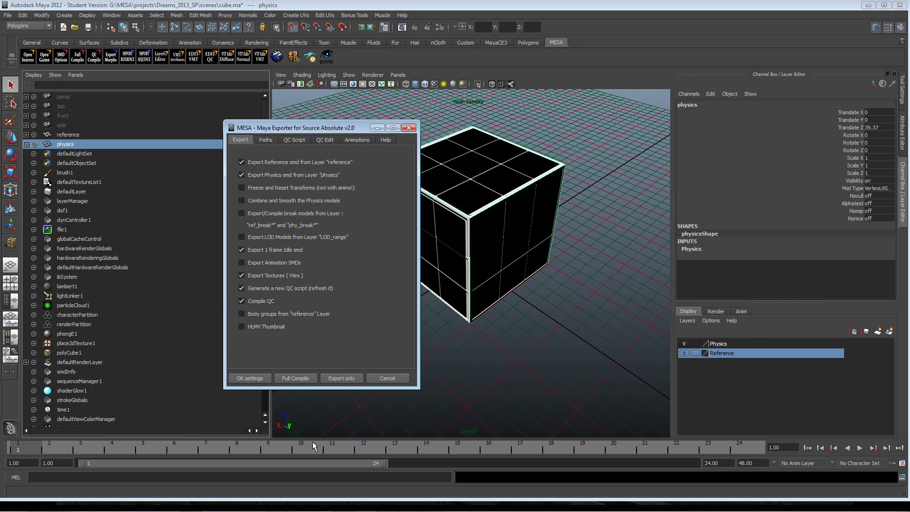
pyautogui.moveTo(320, 505)
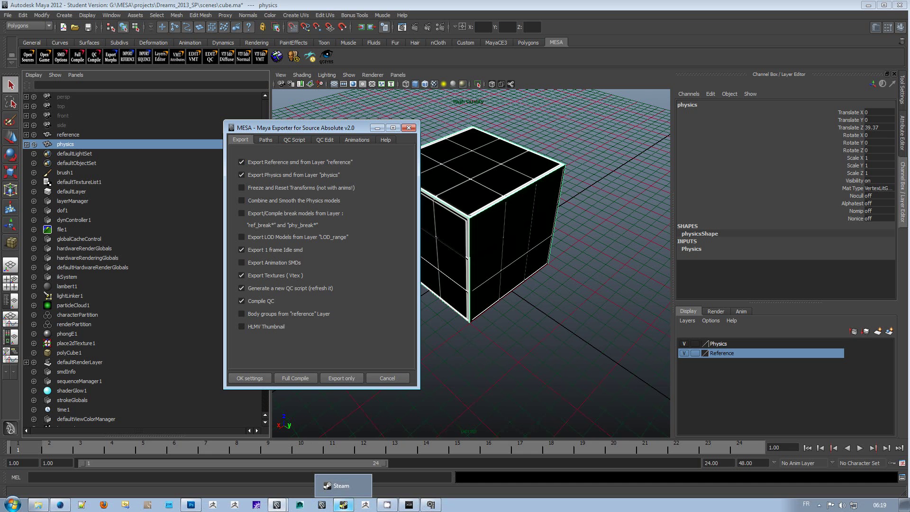
pyautogui.click(343, 504)
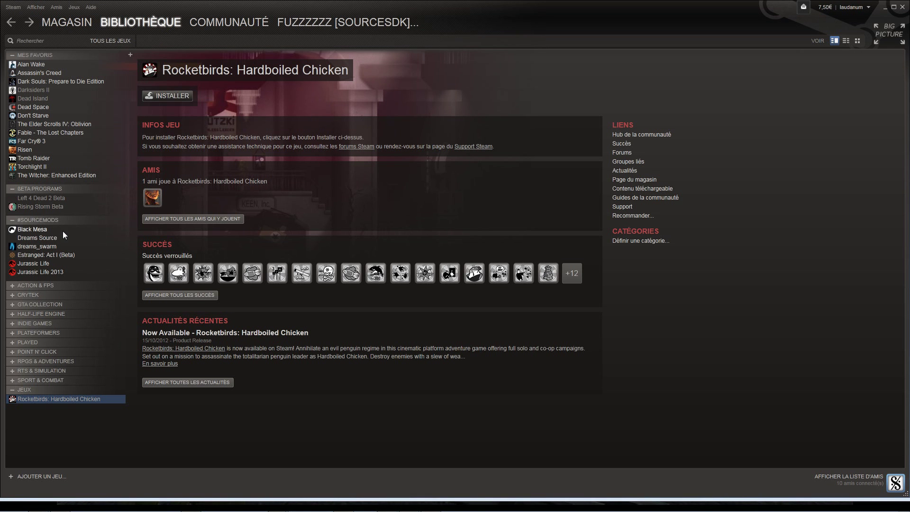
pyautogui.moveTo(200, 24)
pyautogui.hotkey('alt', 'Tab')
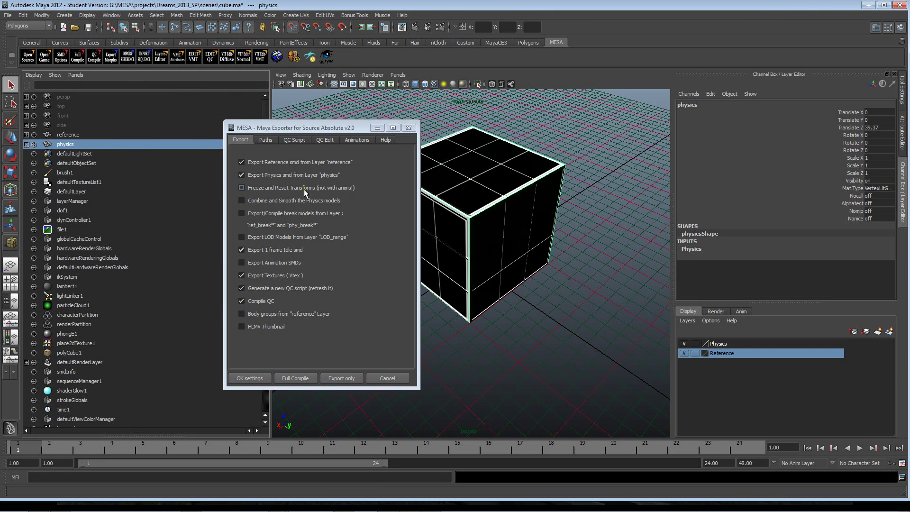
# Shift the MESA exporter window slightly left and open the Modify menu for Freeze Transformations
pyautogui.click(289, 130)
pyautogui.moveTo(289, 127); pyautogui.dragTo(262, 131)
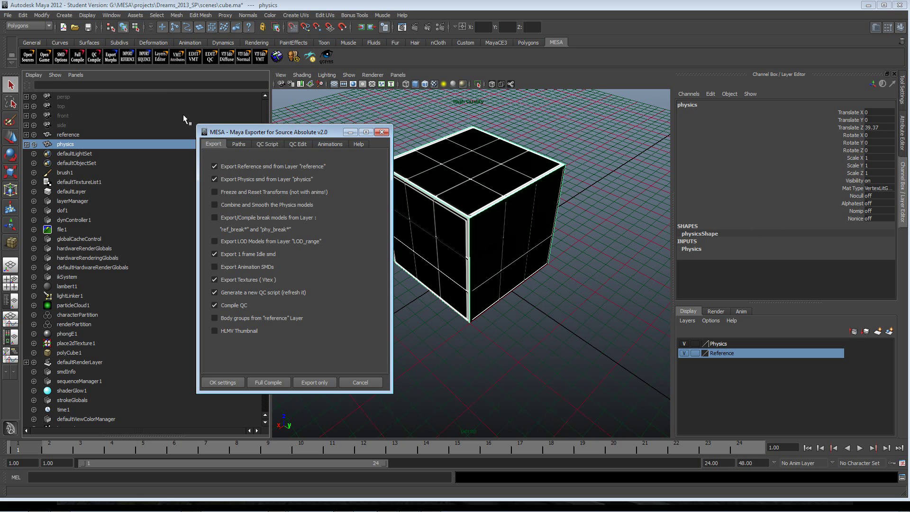
pyautogui.click(45, 15)
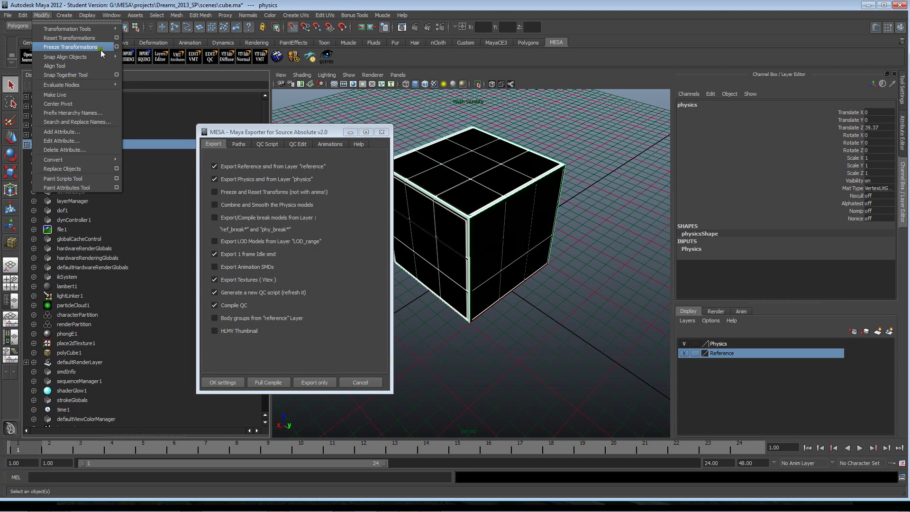
# Tick Freeze and Reset Transforms and HLMV Thumbnail in the MESA Export options
pyautogui.click(217, 191)
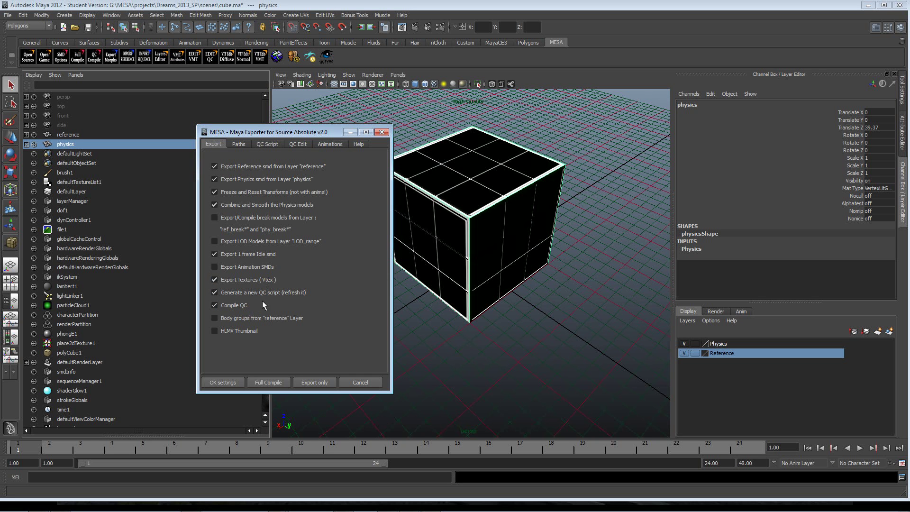
pyautogui.click(246, 330)
# Generate MESA's paths and confirm the SMD/QC path reads modelsrc/cube.smd
pyautogui.click(239, 145)
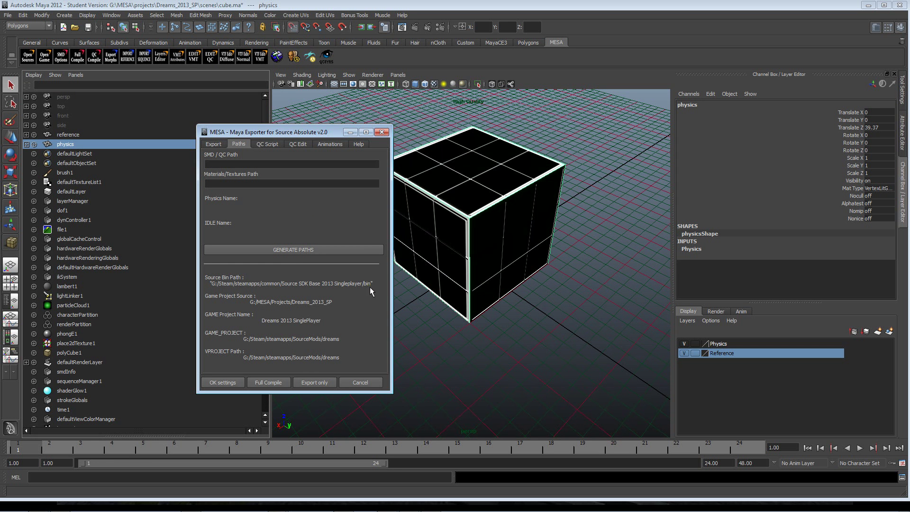
pyautogui.click(296, 249)
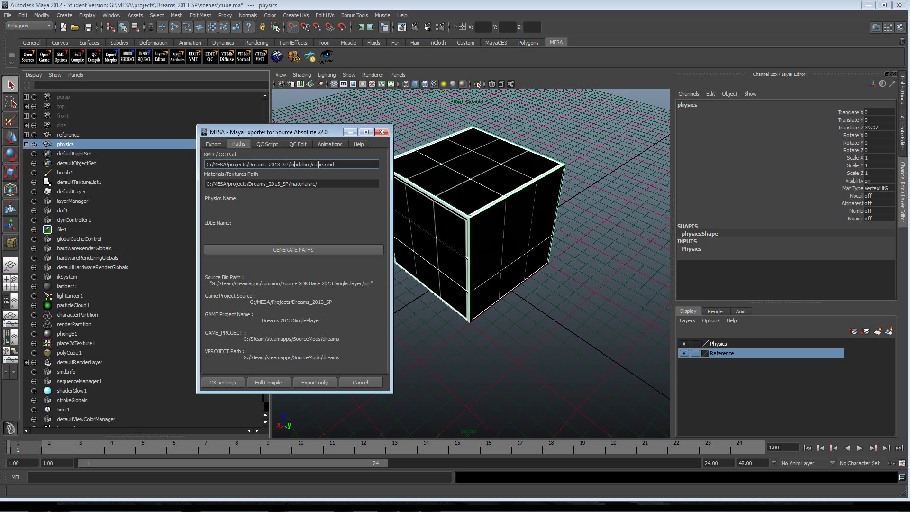
pyautogui.moveTo(323, 164)
pyautogui.mouseDown()
pyautogui.moveTo(311, 164)
pyautogui.moveTo(335, 164)
pyautogui.mouseUp()
pyautogui.press('End')
# Confirm the materials path reads materialsrc/ and bring up the Script Editor
pyautogui.moveTo(324, 184); pyautogui.dragTo(219, 183)
pyautogui.click(309, 183)
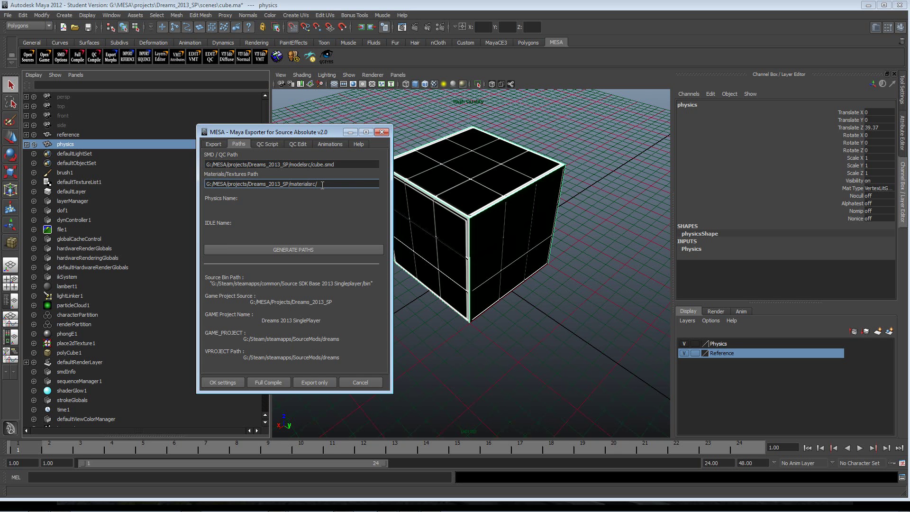
pyautogui.hotkey('shift', 'Left')
pyautogui.hotkey('shift', 'Left')
pyautogui.hotkey('shift', 'Left')
pyautogui.hotkey('shift', 'Left')
pyautogui.hotkey('shift', 'Left')
pyautogui.hotkey('shift', 'Left')
pyautogui.hotkey('shift', 'Left')
pyautogui.hotkey('shift', 'Left')
pyautogui.hotkey('shift', 'Left')
pyautogui.hotkey('shift', 'Left')
pyautogui.hotkey('shift', 'Left')
pyautogui.hotkey('shift', 'Left')
pyautogui.press('Right')
pyautogui.click(901, 478)
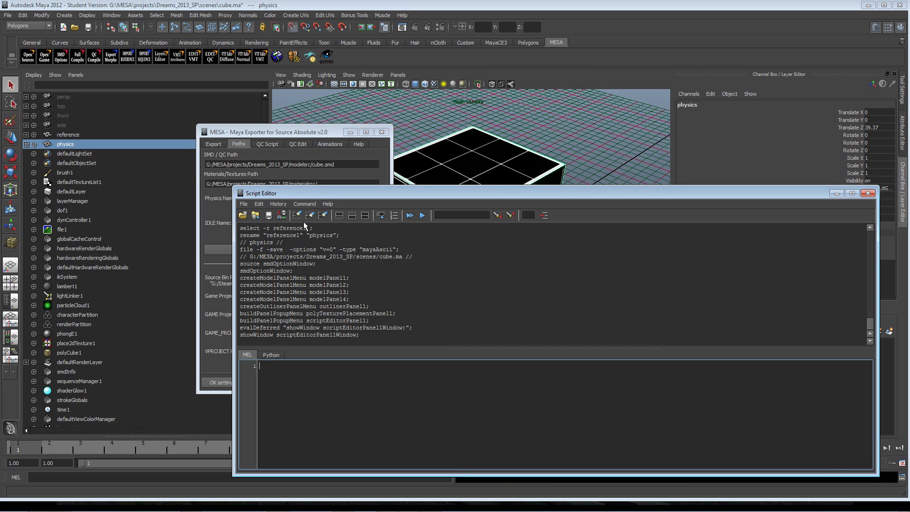
# Clear the Script Editor history, resize it tall on the right, and accept the MESA path settings
pyautogui.click(322, 216)
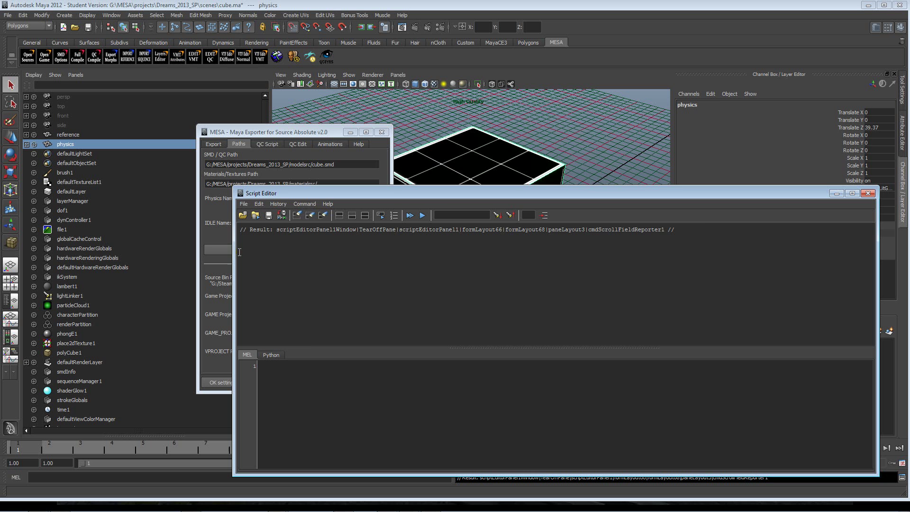
pyautogui.moveTo(232, 257); pyautogui.dragTo(548, 288)
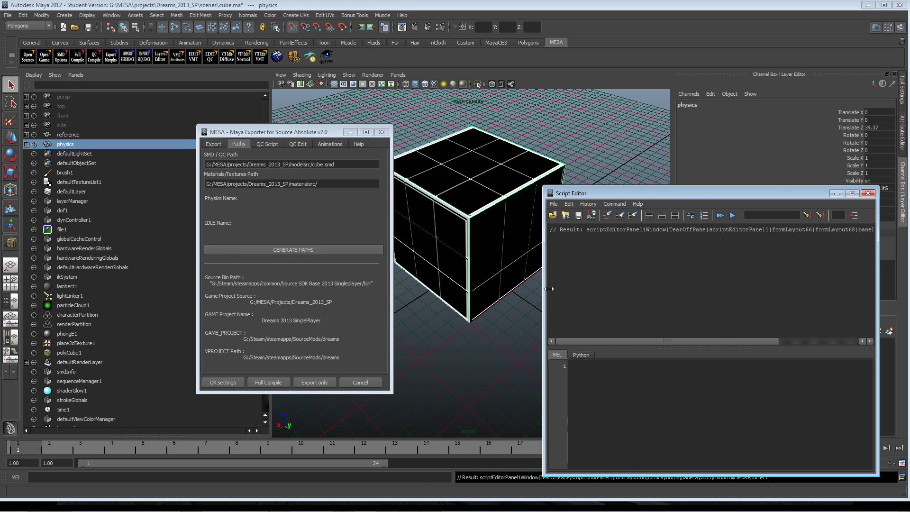
pyautogui.moveTo(717, 187); pyautogui.dragTo(720, 83)
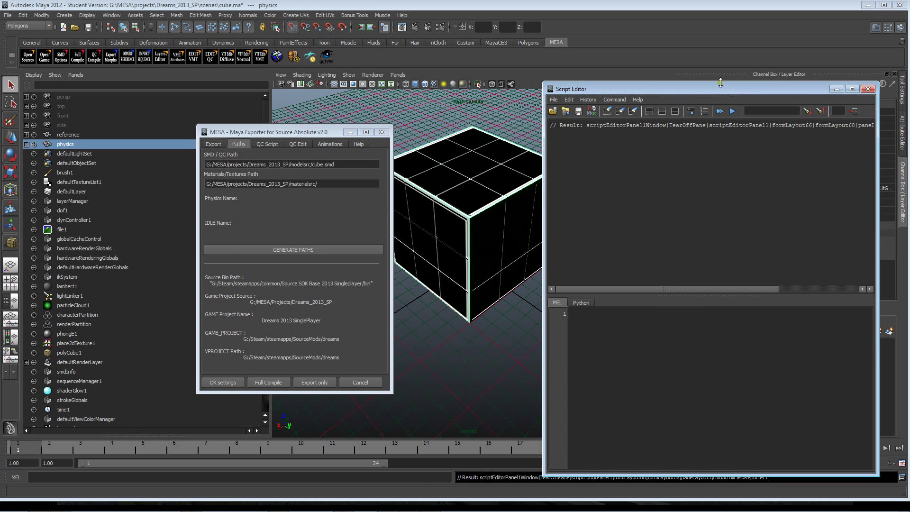
pyautogui.moveTo(312, 133); pyautogui.dragTo(201, 164)
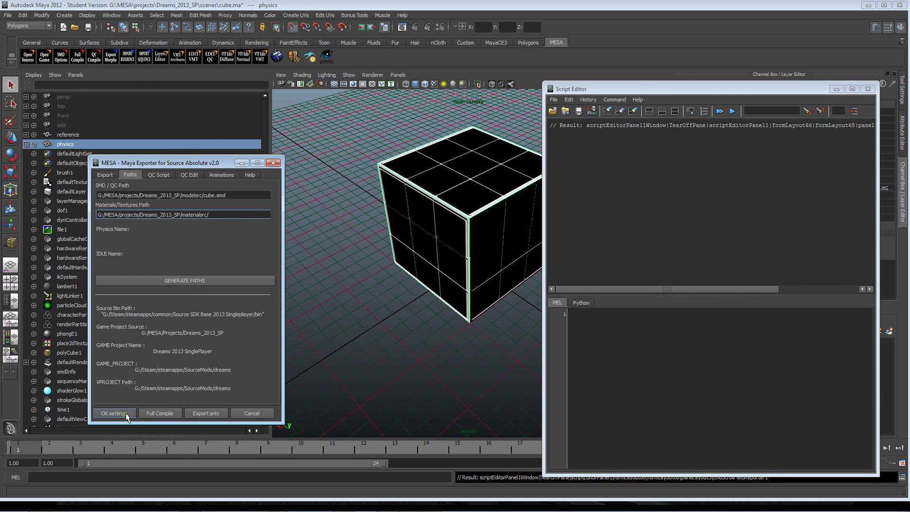
pyautogui.click(114, 413)
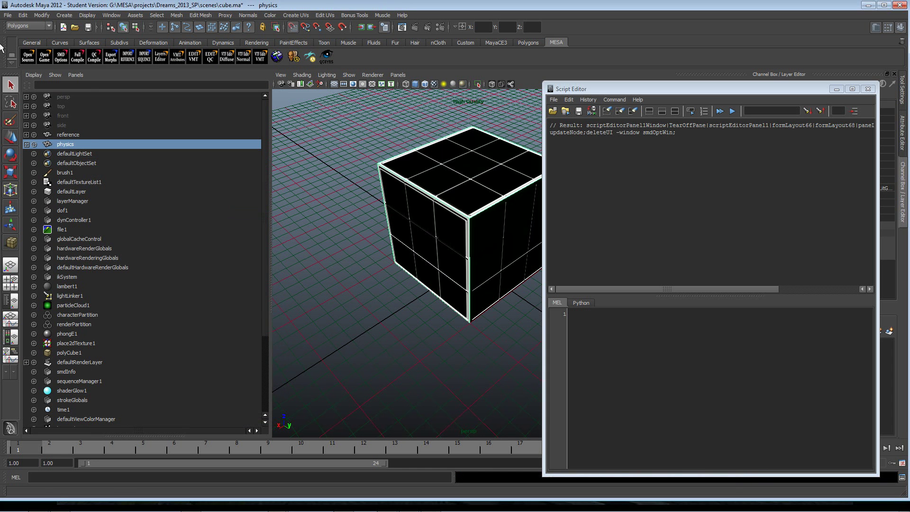
# Overwrite cube.ma with Save Scene As, then clear and minimize the Script Editor
pyautogui.click(8, 15)
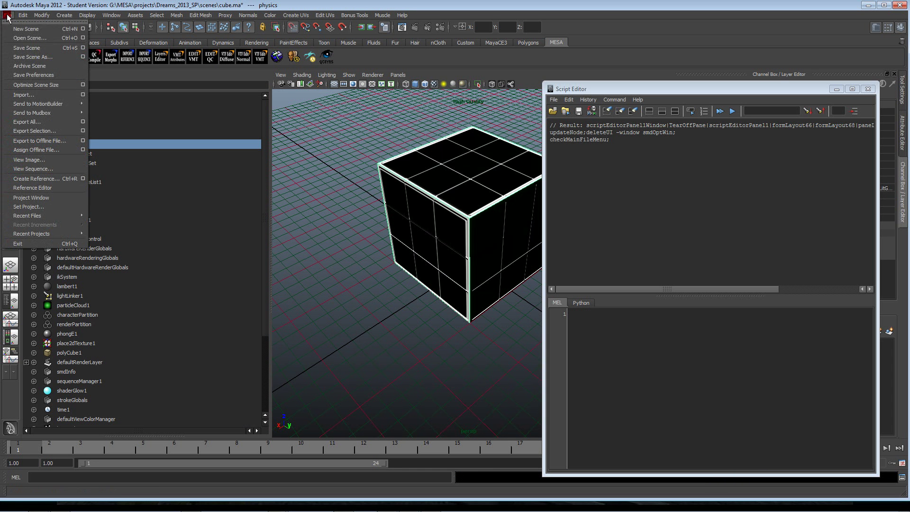
pyautogui.click(34, 58)
pyautogui.click(244, 206)
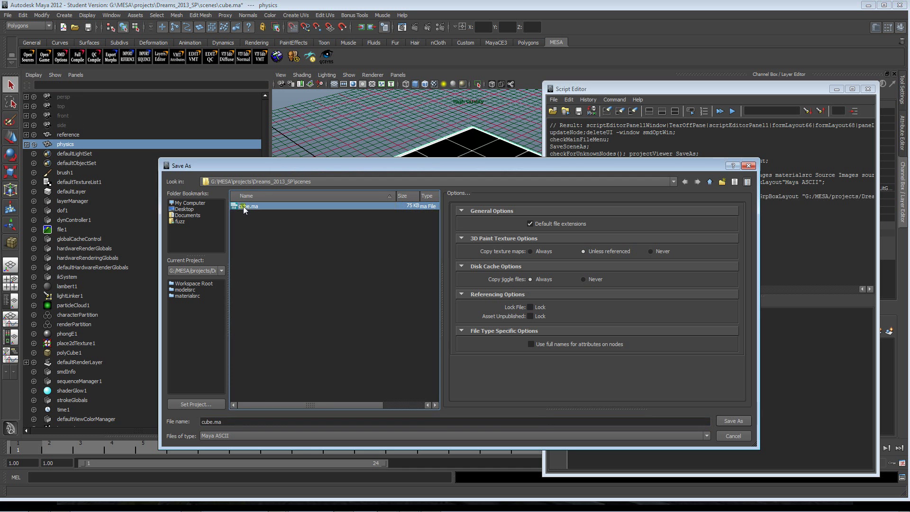
pyautogui.click(724, 421)
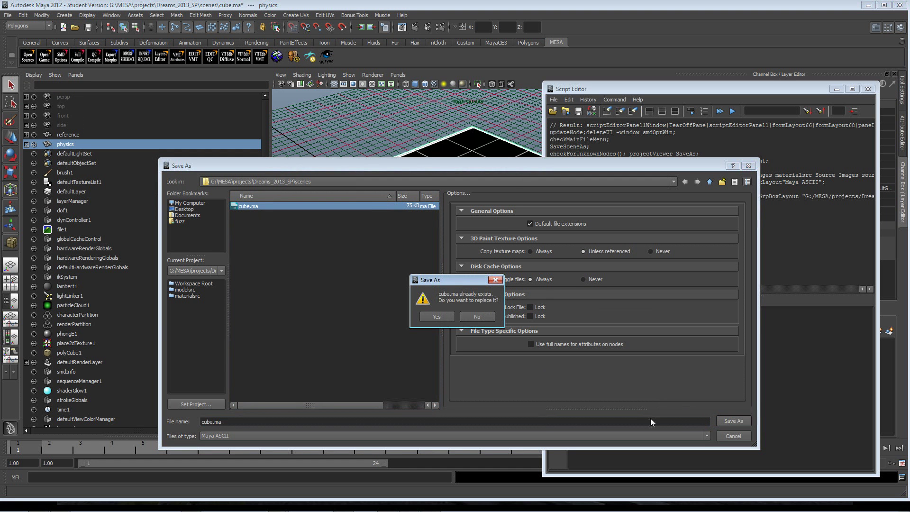
pyautogui.click(436, 316)
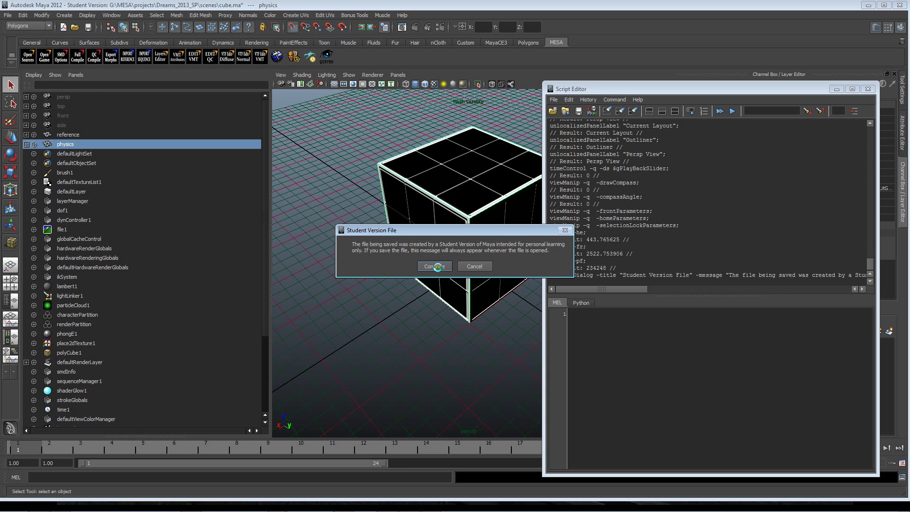
pyautogui.click(434, 267)
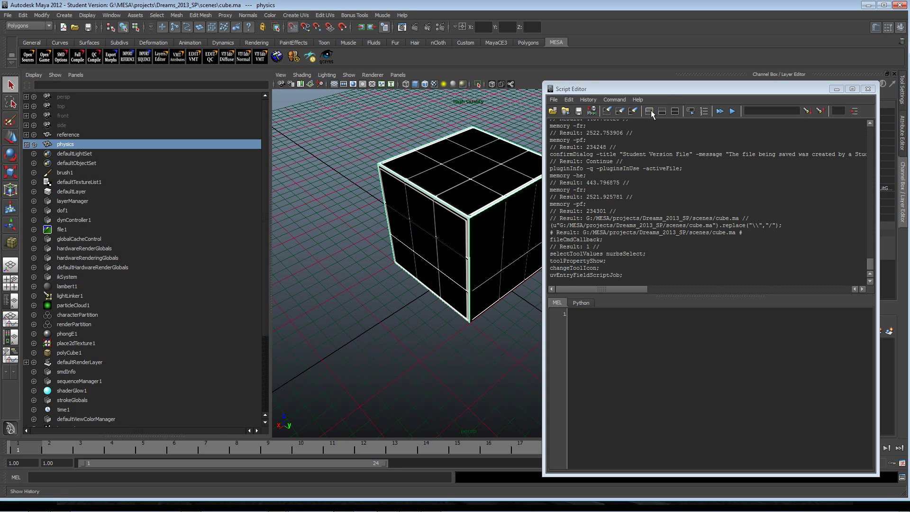
pyautogui.click(629, 113)
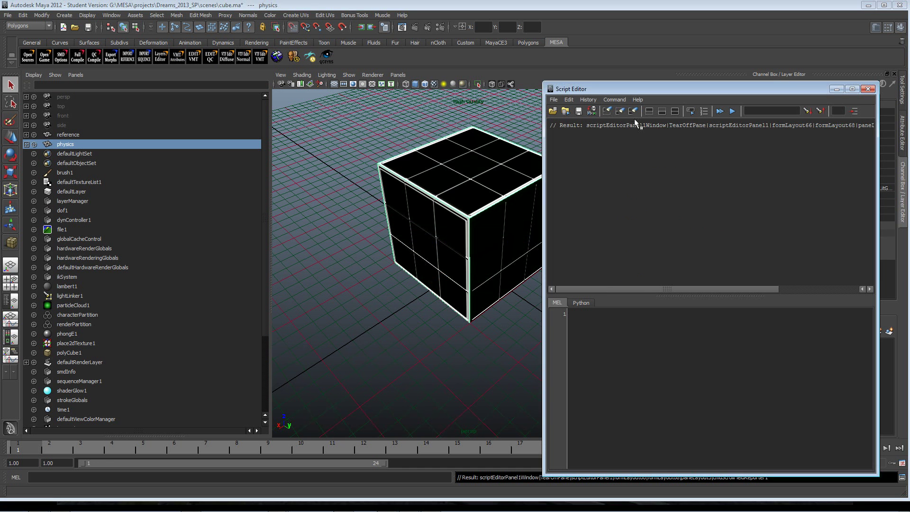
pyautogui.click(836, 89)
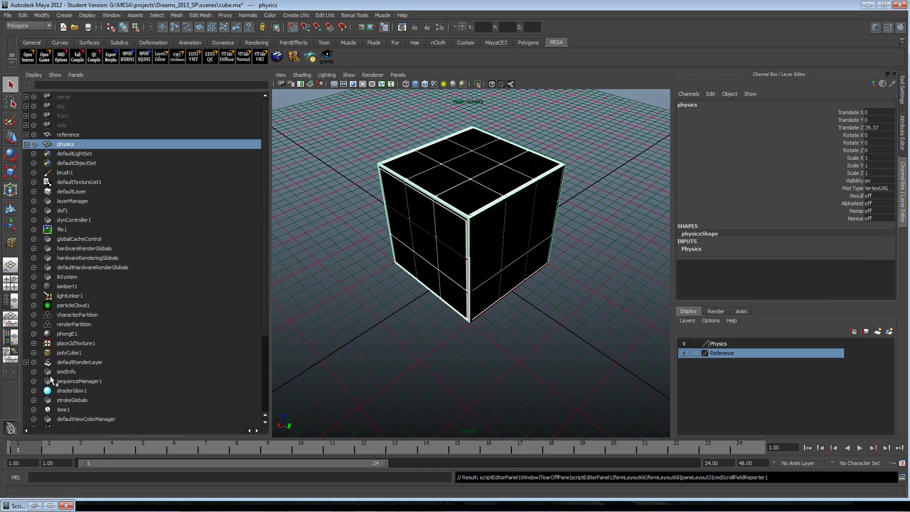
pyautogui.click(66, 372)
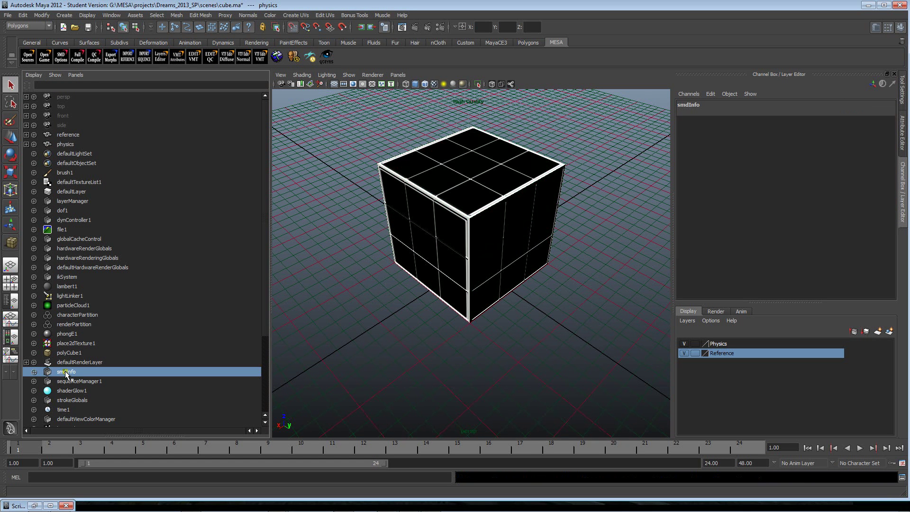
pyautogui.click(901, 142)
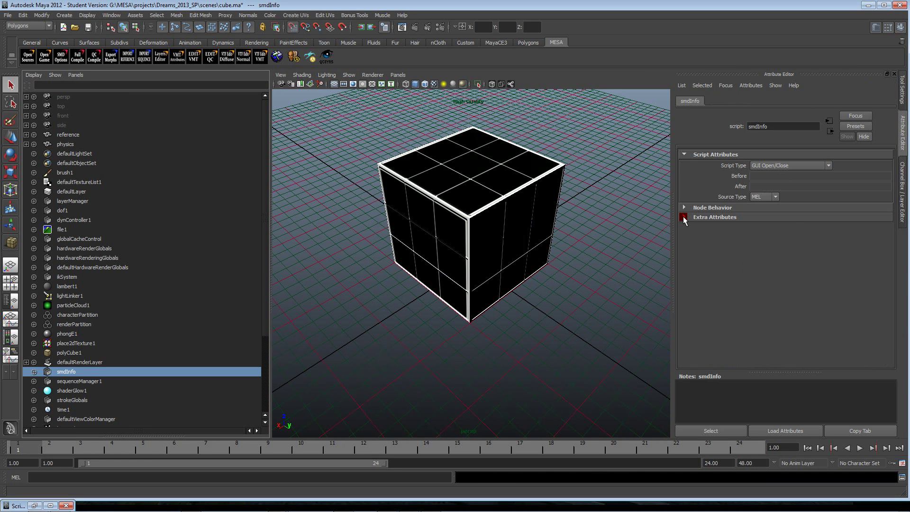
pyautogui.click(684, 218)
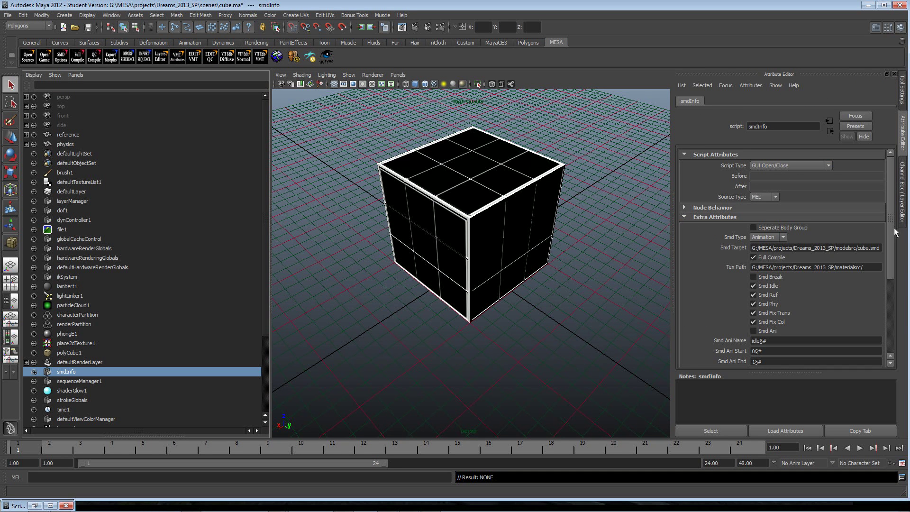
pyautogui.moveTo(893, 240); pyautogui.dragTo(894, 327)
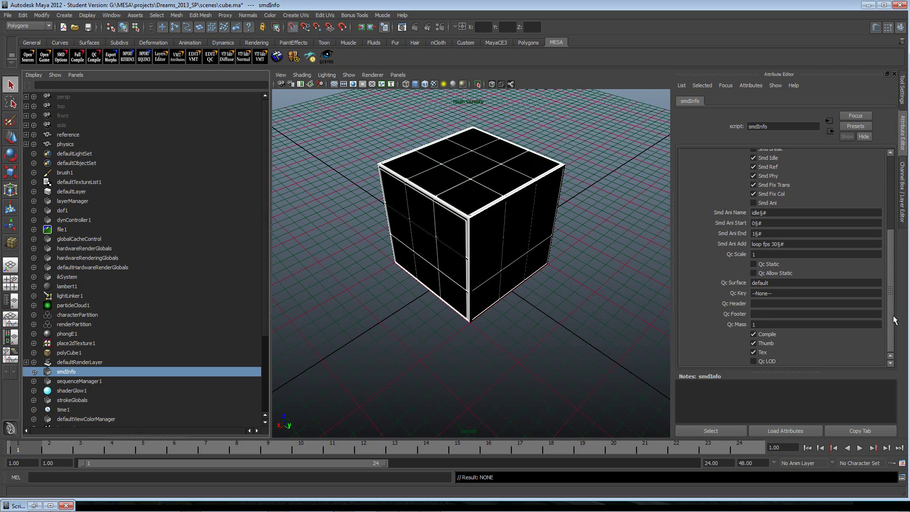
pyautogui.moveTo(893, 318); pyautogui.dragTo(902, 261)
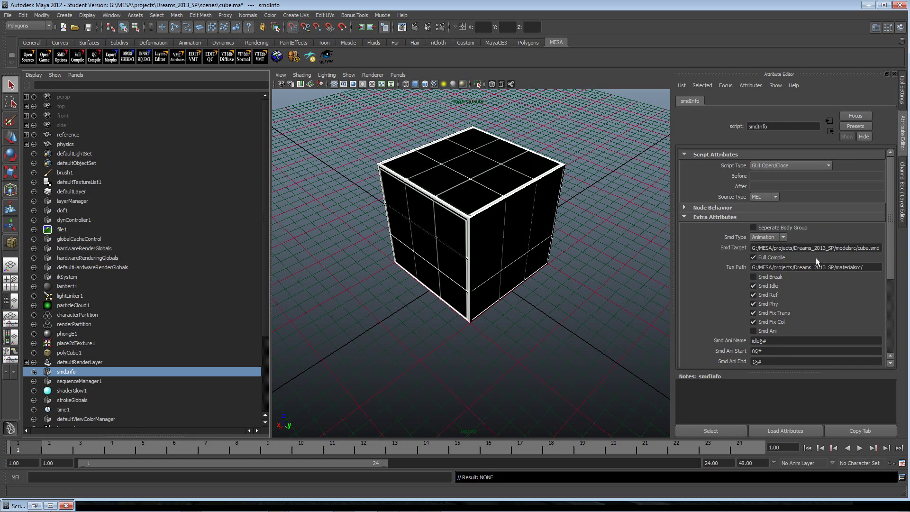
pyautogui.click(685, 217)
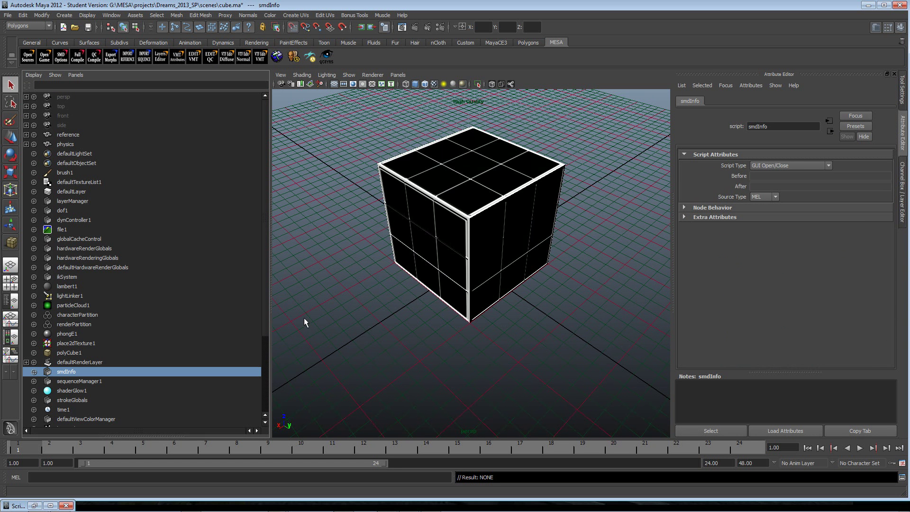
# Restore and clear the Script Editor, then run a MESA Full Compile of the cube
pyautogui.click(61, 57)
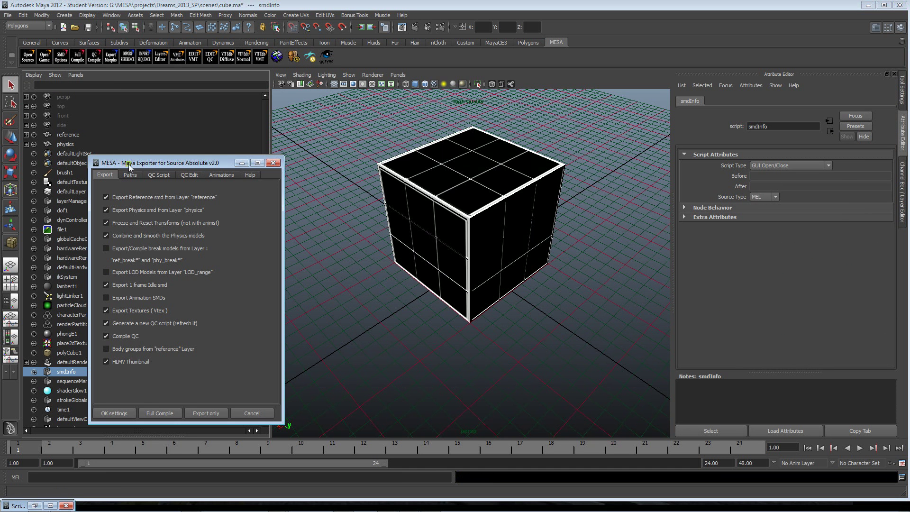
pyautogui.moveTo(128, 163); pyautogui.dragTo(224, 142)
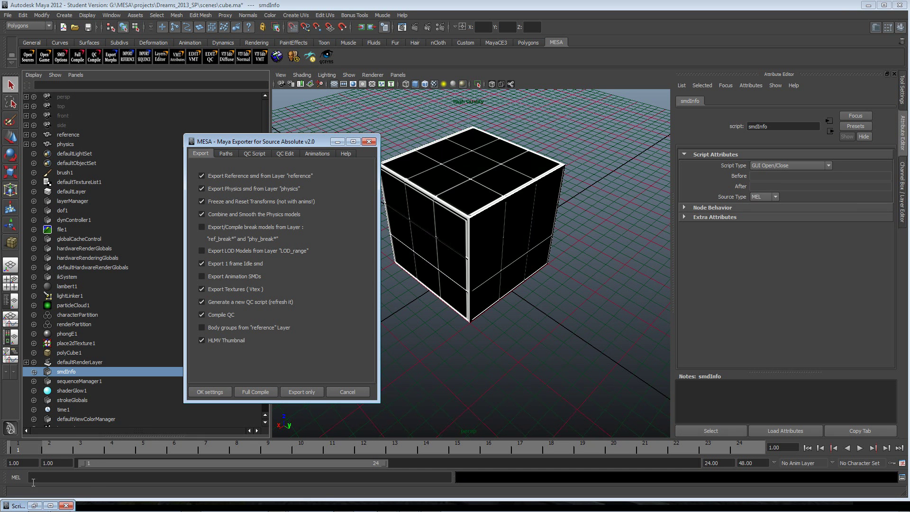
pyautogui.click(11, 506)
pyautogui.click(30, 379)
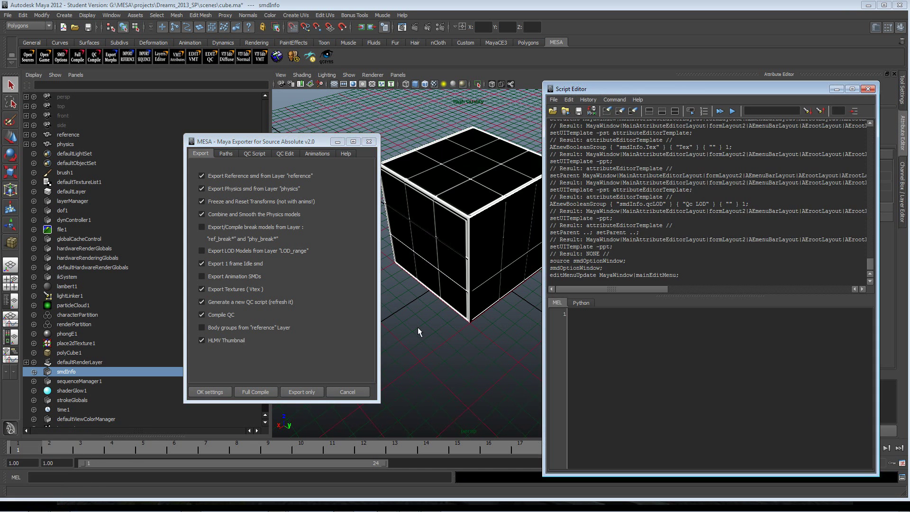
pyautogui.click(633, 110)
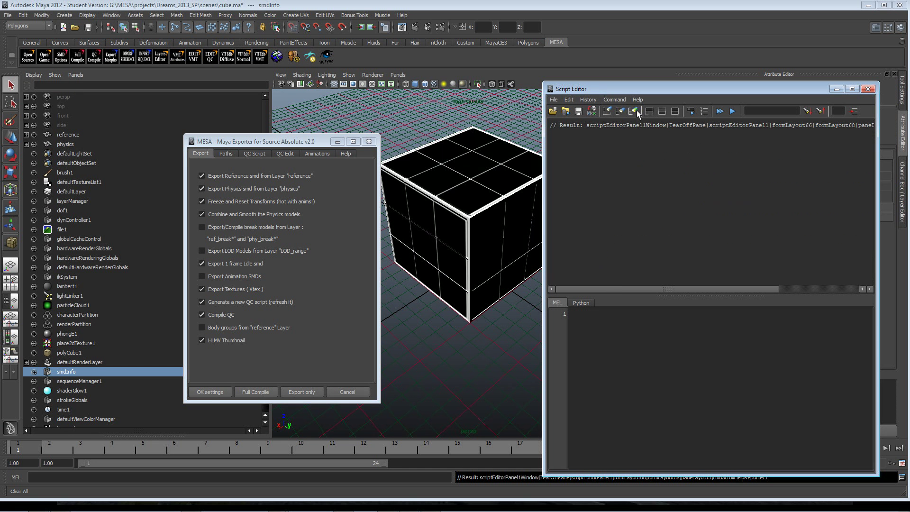
pyautogui.click(271, 393)
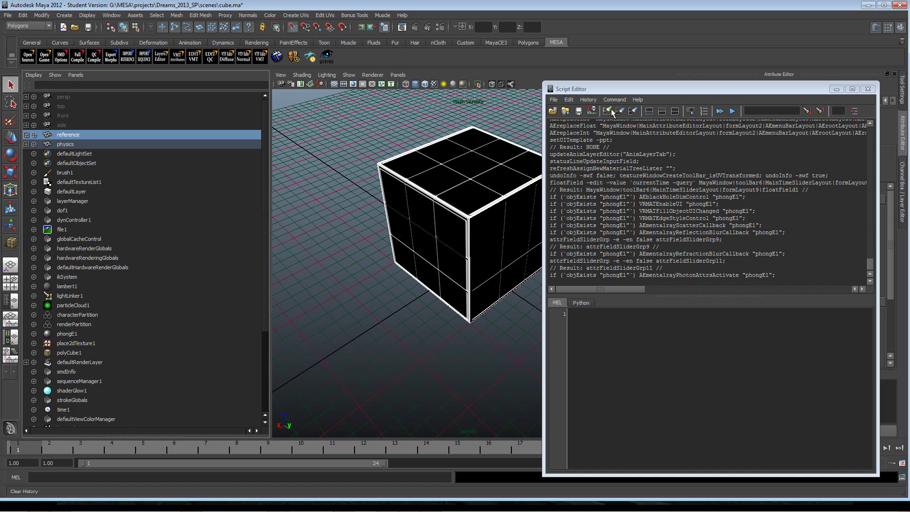
# Turn on Echo All Commands in the Script Editor and clear its history
pyautogui.click(588, 100)
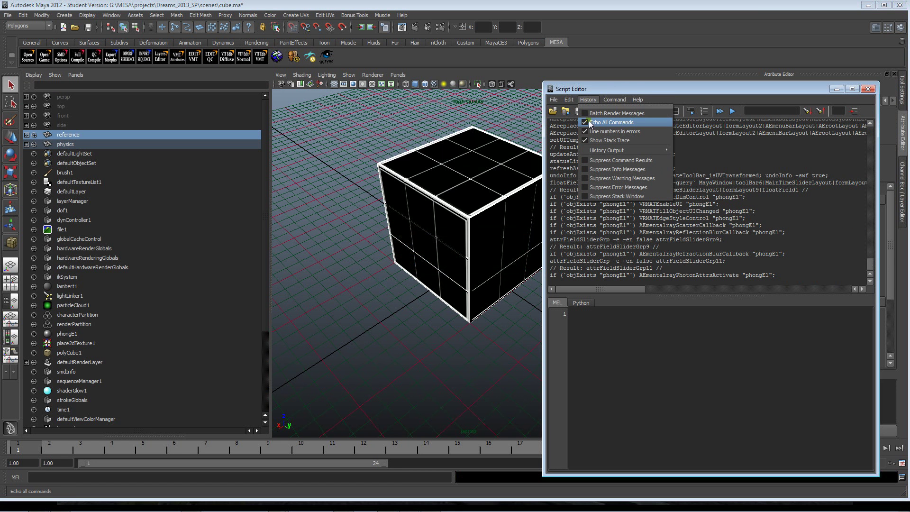
pyautogui.click(589, 122)
pyautogui.click(632, 113)
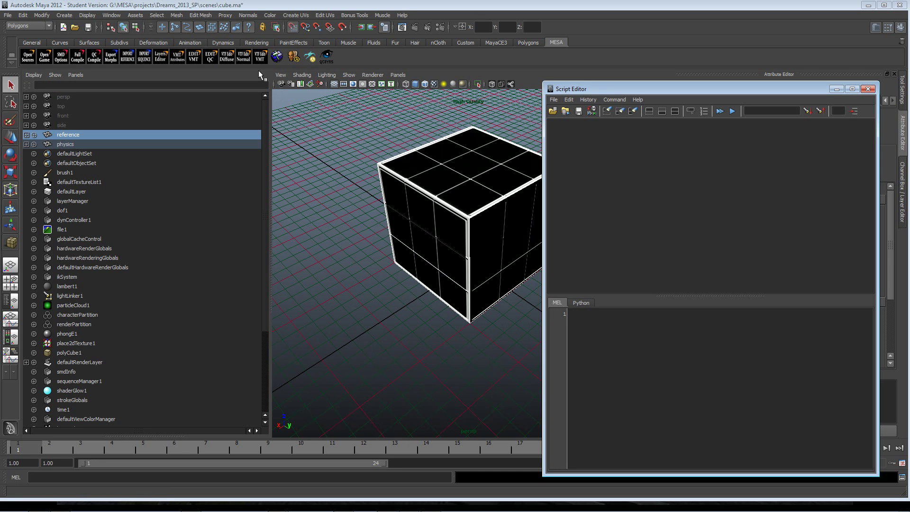
# Run a fresh Full Compile of the cube and enlarge the Script Editor to read the log
pyautogui.click(61, 60)
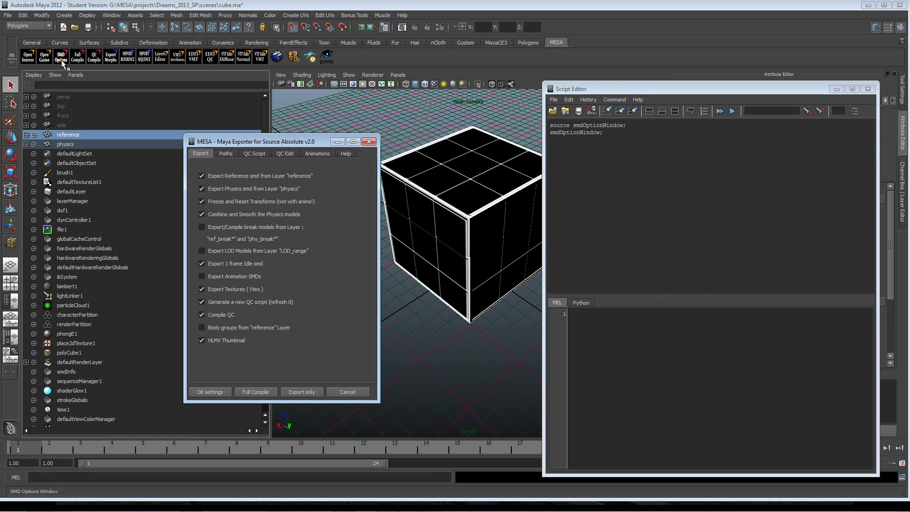
pyautogui.click(369, 143)
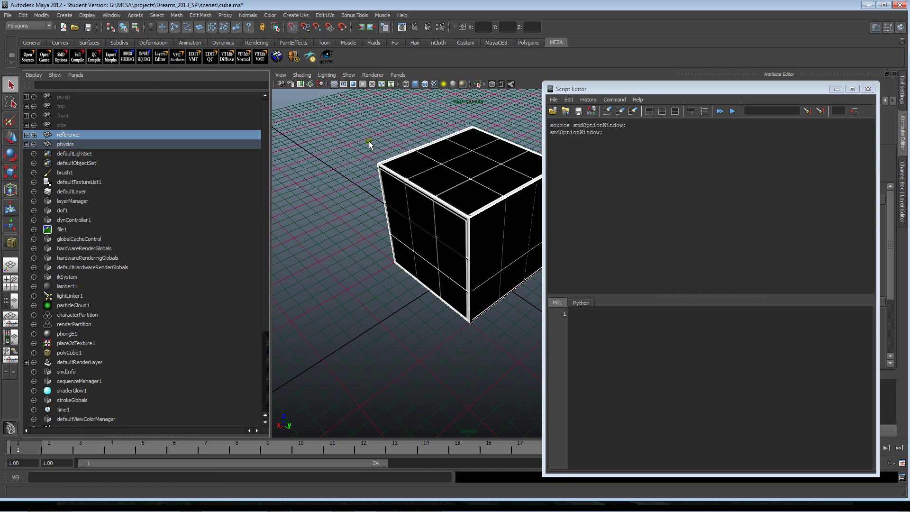
pyautogui.click(77, 58)
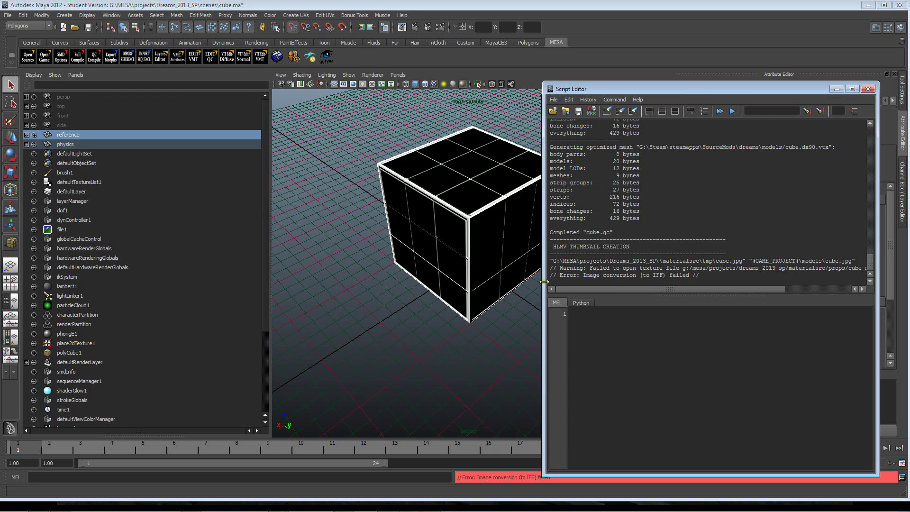
pyautogui.moveTo(544, 282); pyautogui.dragTo(434, 283)
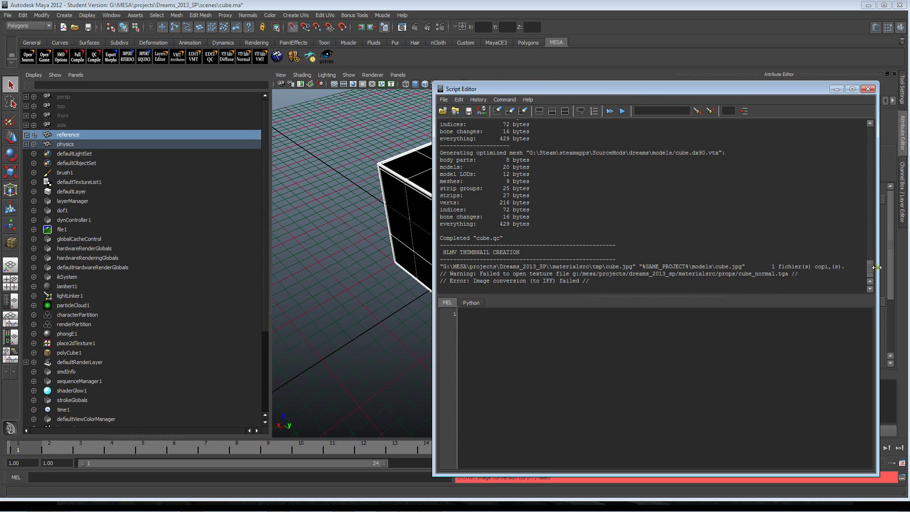
pyautogui.moveTo(869, 269); pyautogui.dragTo(871, 135)
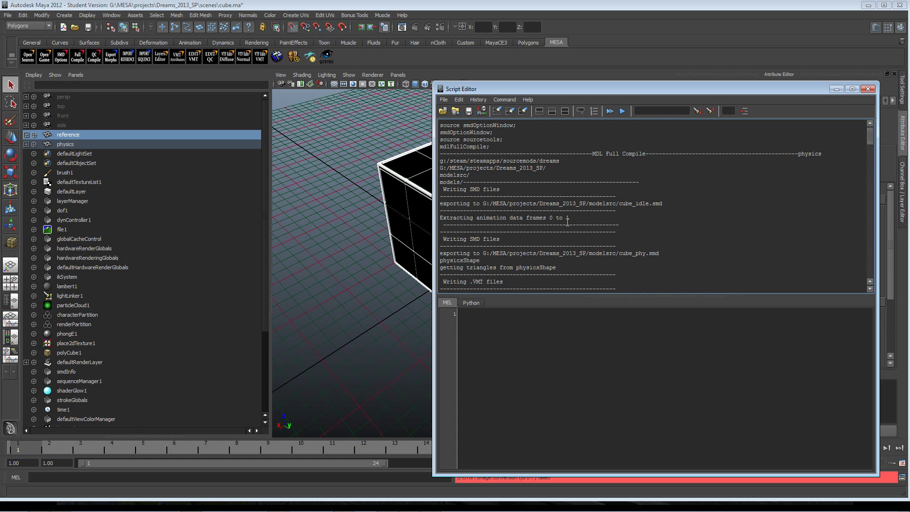
# Delete DELETE-ME.txt from modelsrc, leaving the exported cube SMD files
pyautogui.click(29, 58)
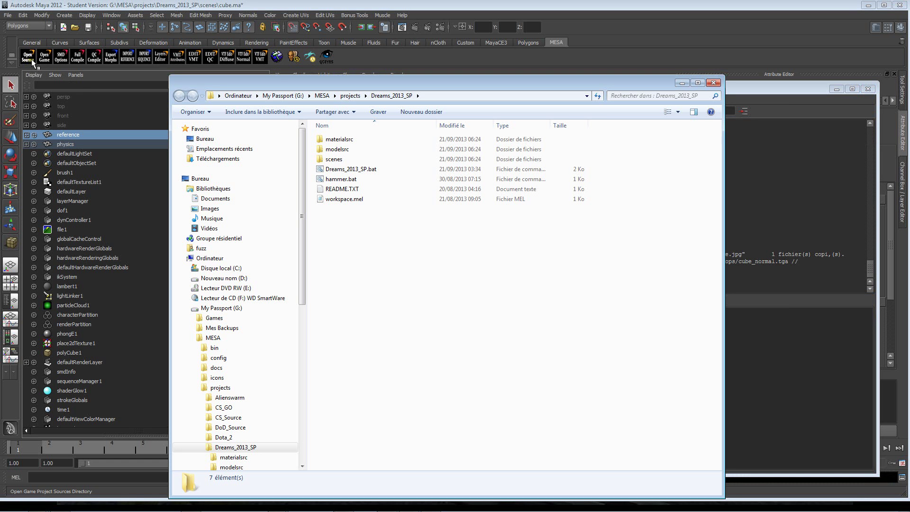
pyautogui.doubleClick(341, 150)
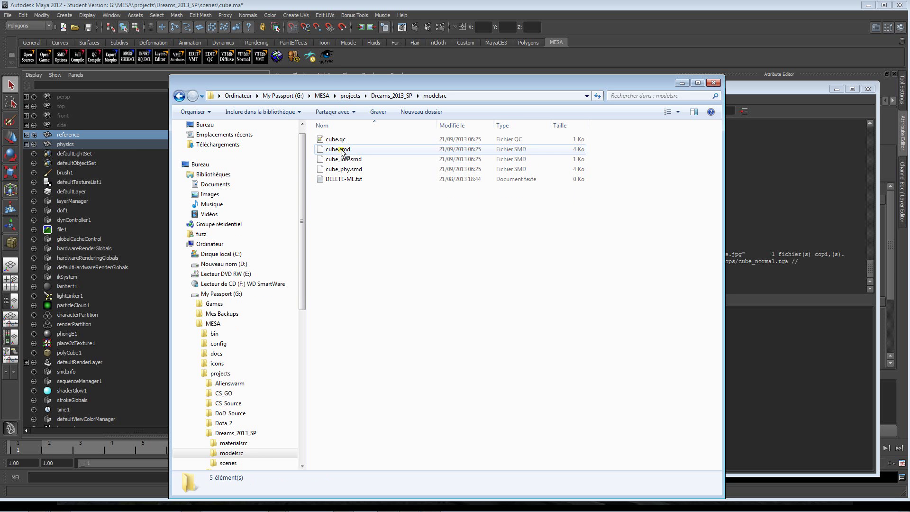
pyautogui.moveTo(369, 197); pyautogui.dragTo(356, 178)
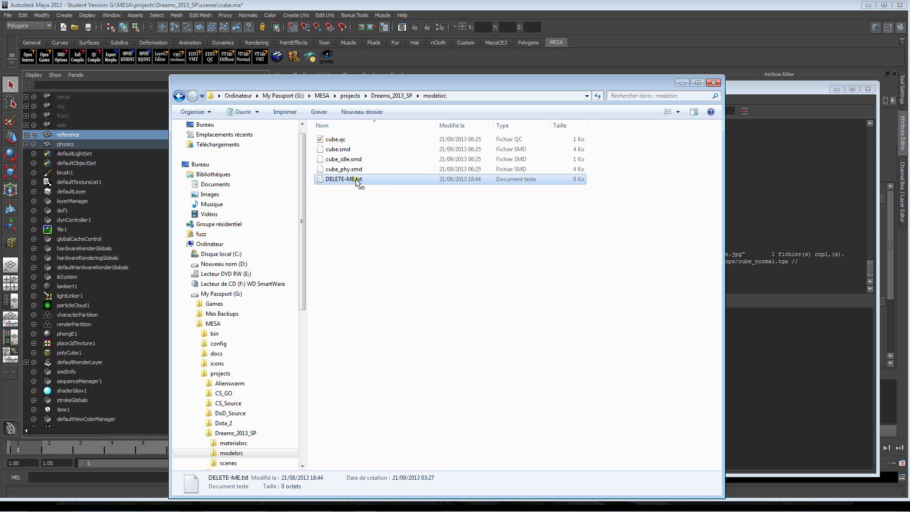
pyautogui.press('Delete')
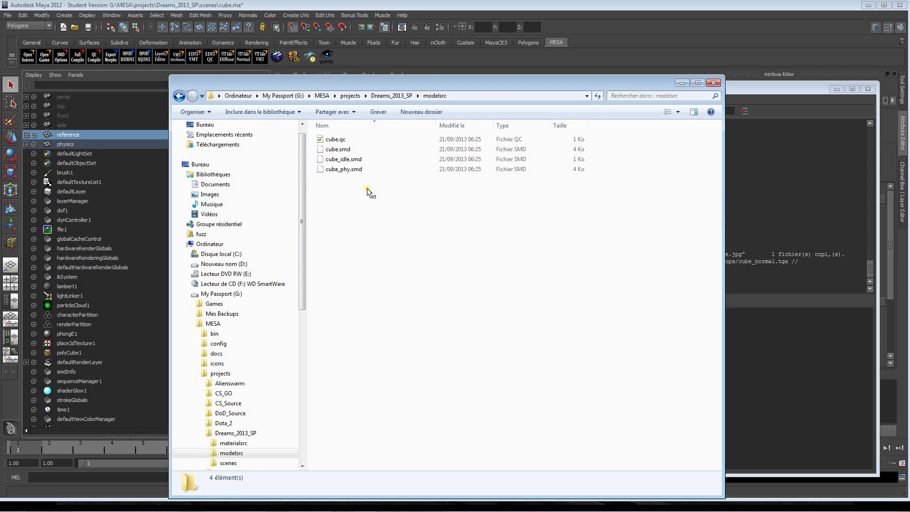
pyautogui.moveTo(367, 189); pyautogui.dragTo(332, 180)
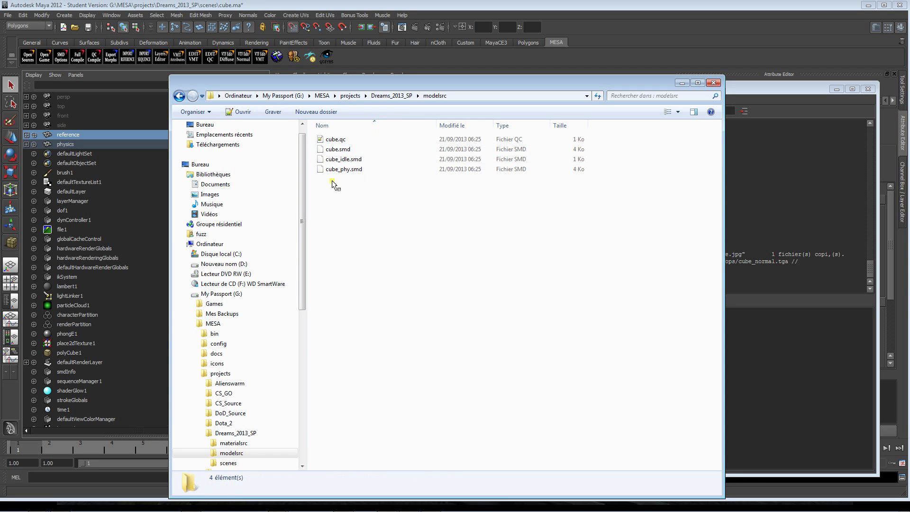
pyautogui.click(682, 83)
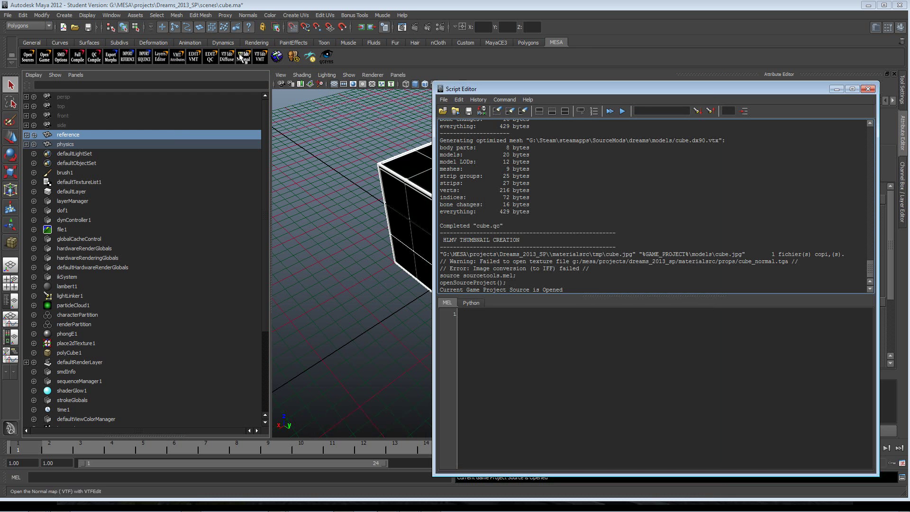
# Check the compiled cube files in Dreams\models, then put Explorer away
pyautogui.click(46, 59)
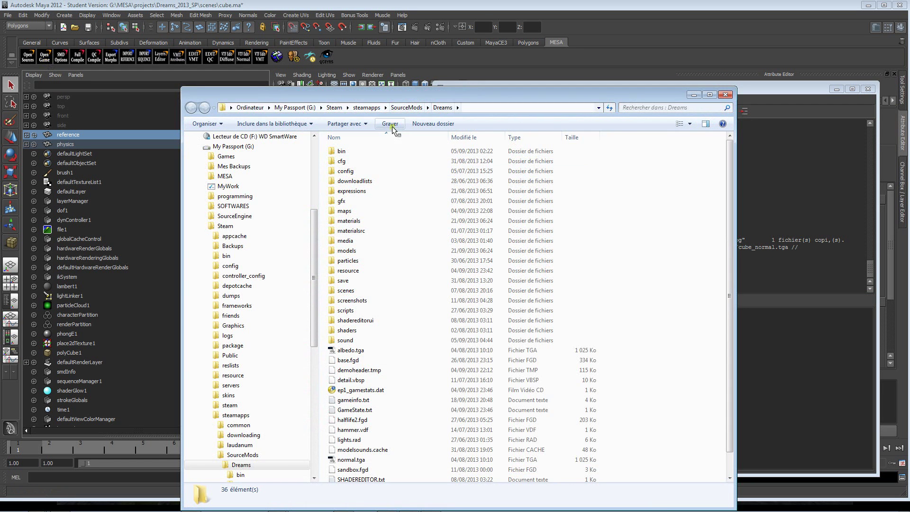
pyautogui.doubleClick(346, 251)
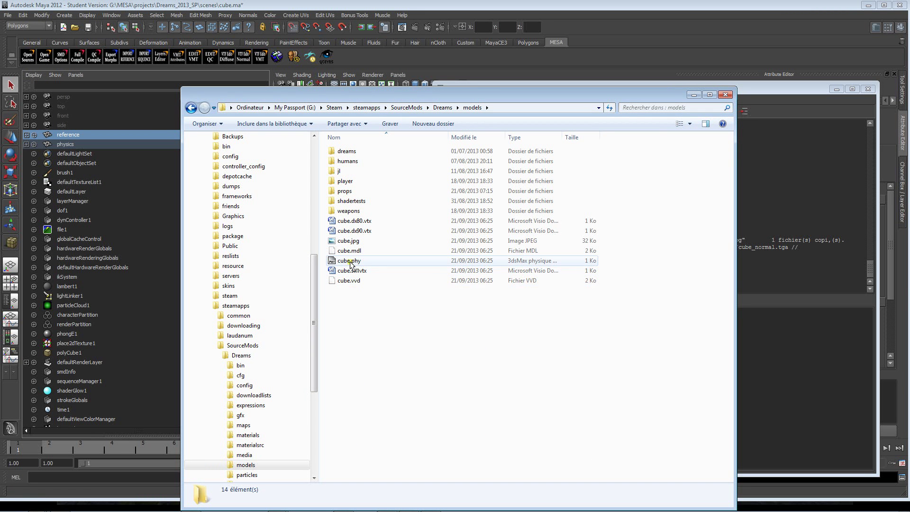
pyautogui.click(695, 94)
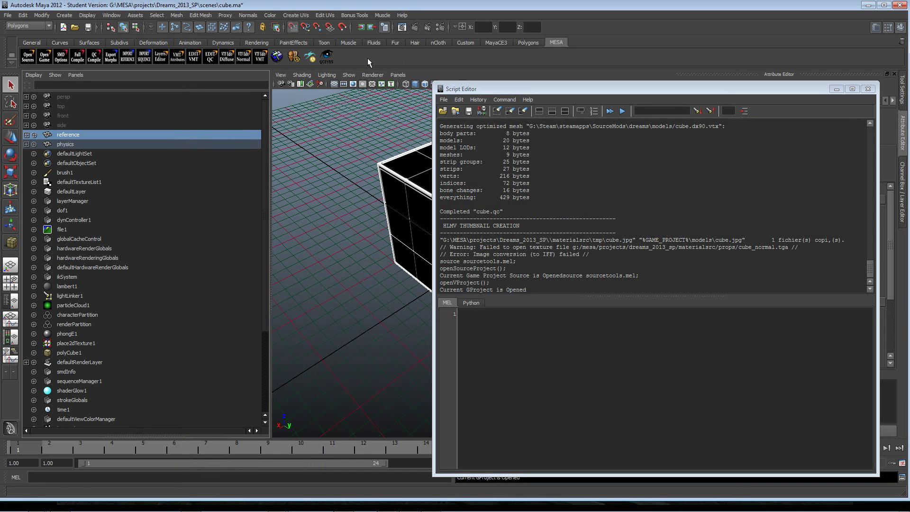
# Load cube.mdl in HLMV with a ground plane and normal mapping enabled
pyautogui.click(312, 59)
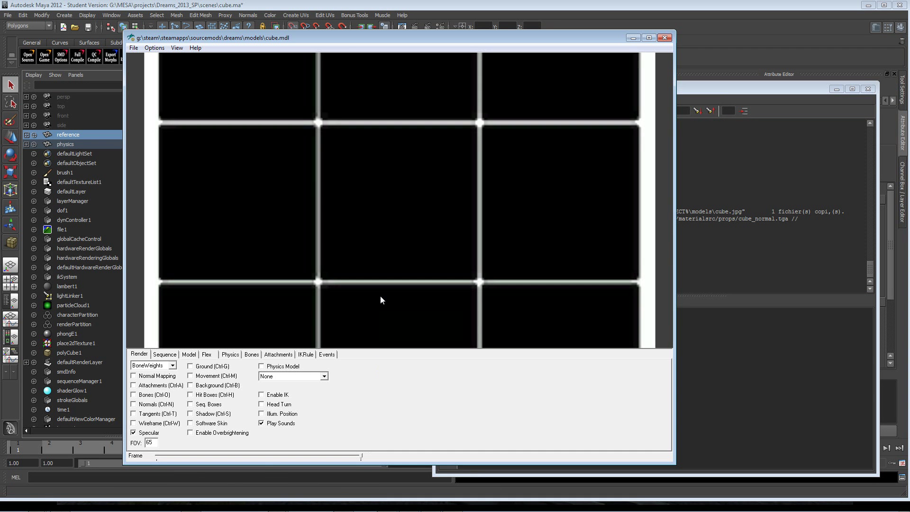
pyautogui.scroll(-5, 390, 224)
pyautogui.moveTo(408, 231); pyautogui.dragTo(382, 251)
pyautogui.click(212, 366)
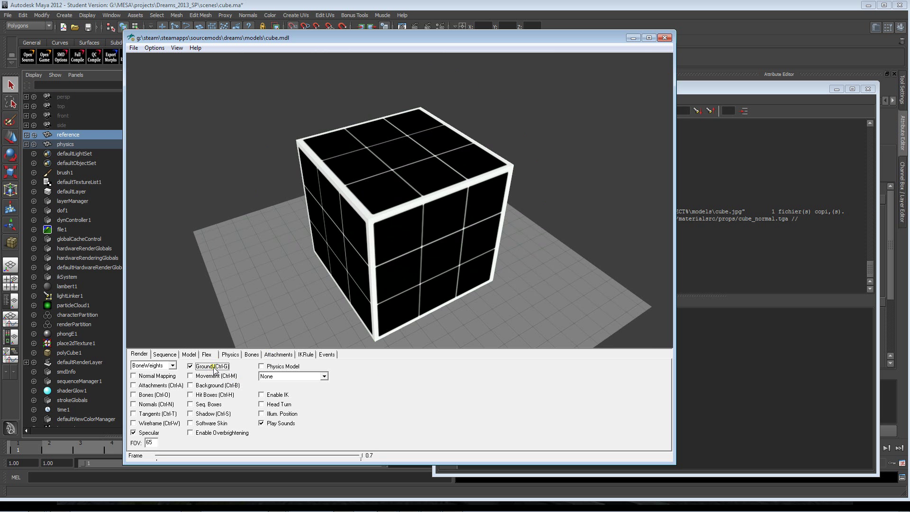
pyautogui.click(145, 376)
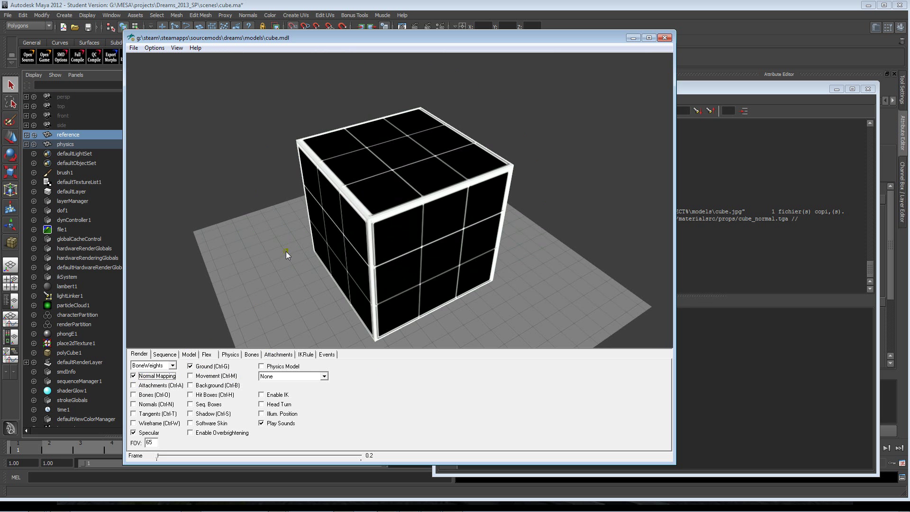
pyautogui.moveTo(283, 250)
pyautogui.keyDown('ctrl'); pyautogui.mouseDown()
pyautogui.moveTo(274, 155)
pyautogui.moveTo(273, 214)
pyautogui.moveTo(260, 211)
pyautogui.mouseUp(); pyautogui.keyUp('ctrl')
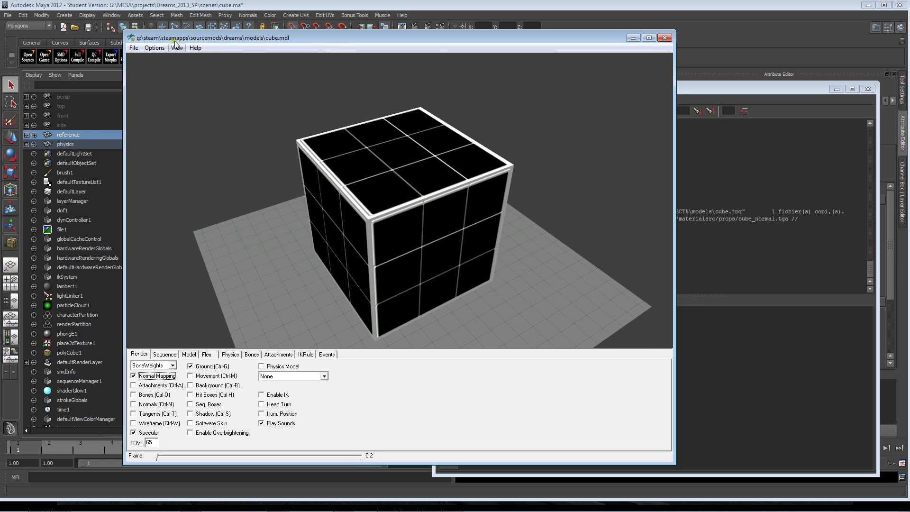
# Set the viewer background colour to black
pyautogui.click(155, 50)
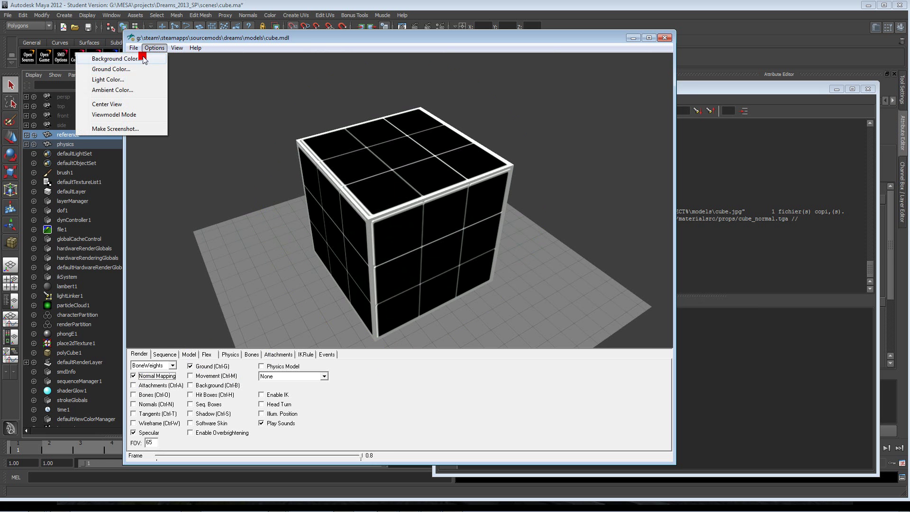
pyautogui.click(145, 58)
pyautogui.moveTo(322, 142); pyautogui.dragTo(325, 158)
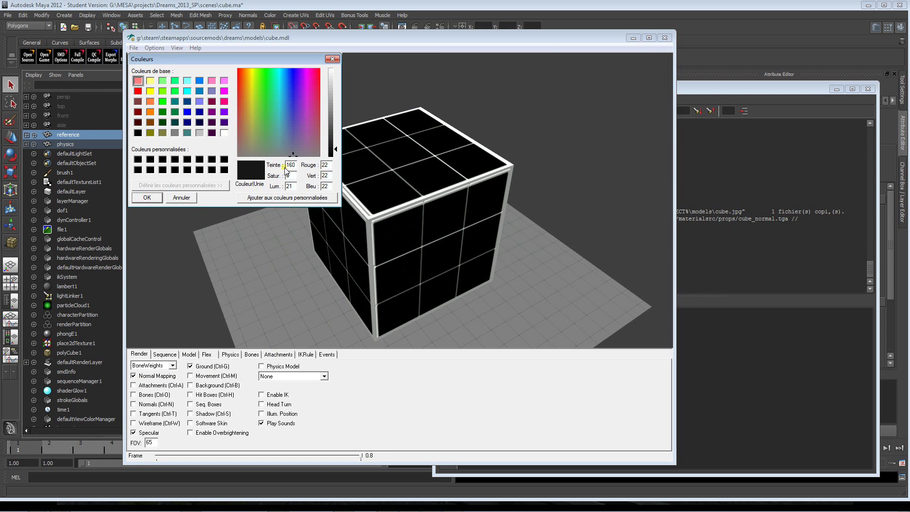
pyautogui.click(147, 197)
# Set the light colour to black, then rotate the cube and move the light across it
pyautogui.click(151, 48)
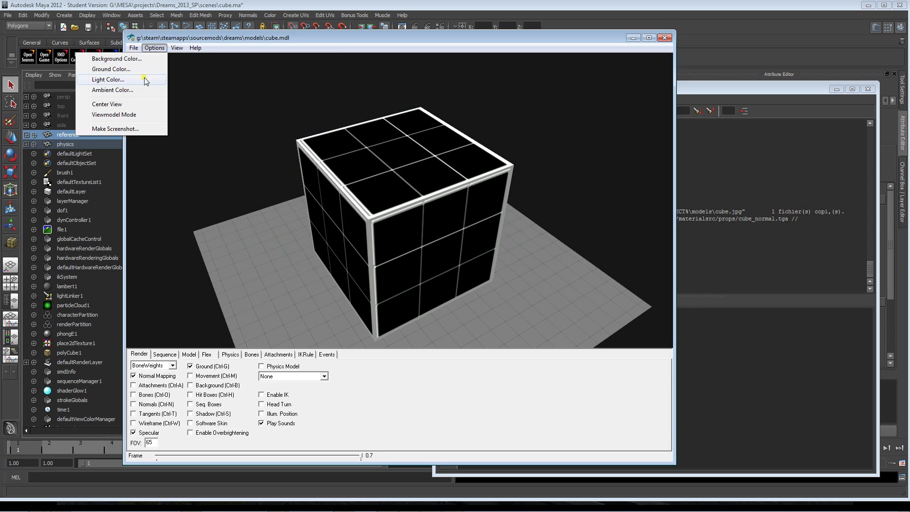
pyautogui.click(141, 90)
pyautogui.moveTo(334, 155); pyautogui.dragTo(334, 158)
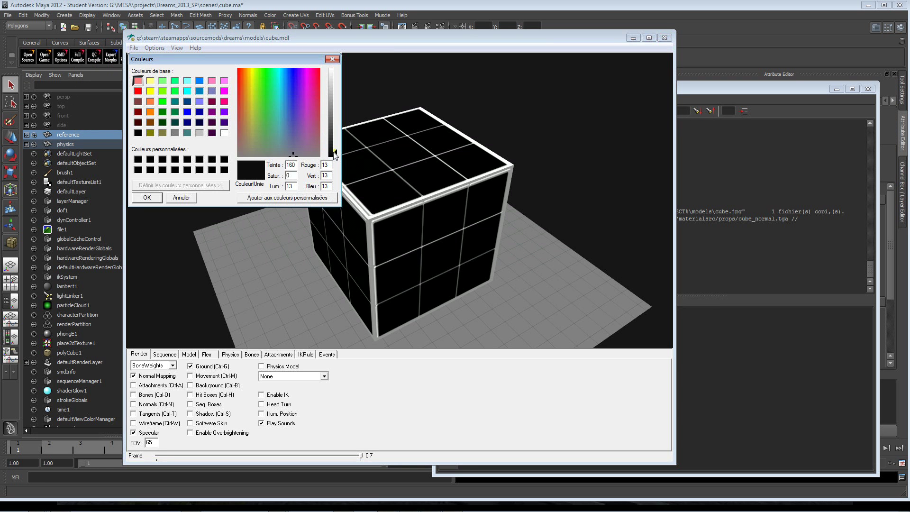
pyautogui.click(147, 197)
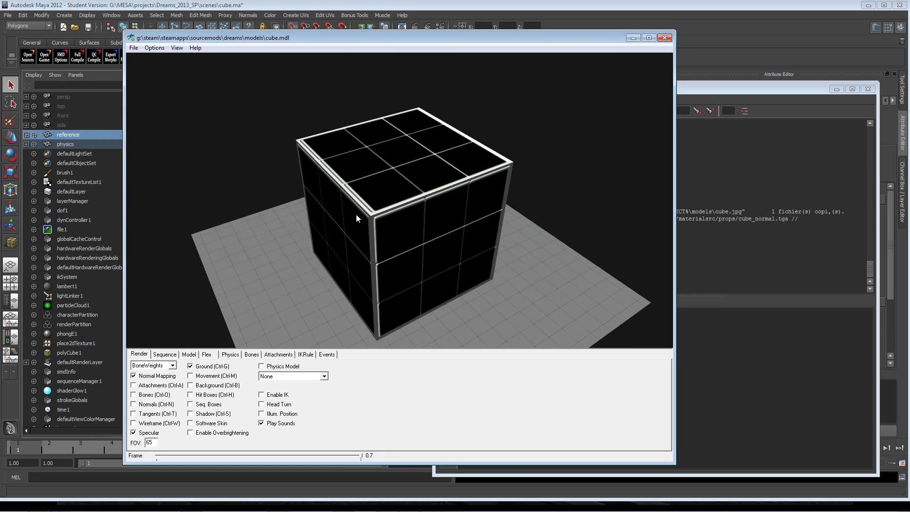
pyautogui.moveTo(357, 214); pyautogui.dragTo(435, 99)
pyautogui.moveTo(450, 142); pyautogui.dragTo(415, 262)
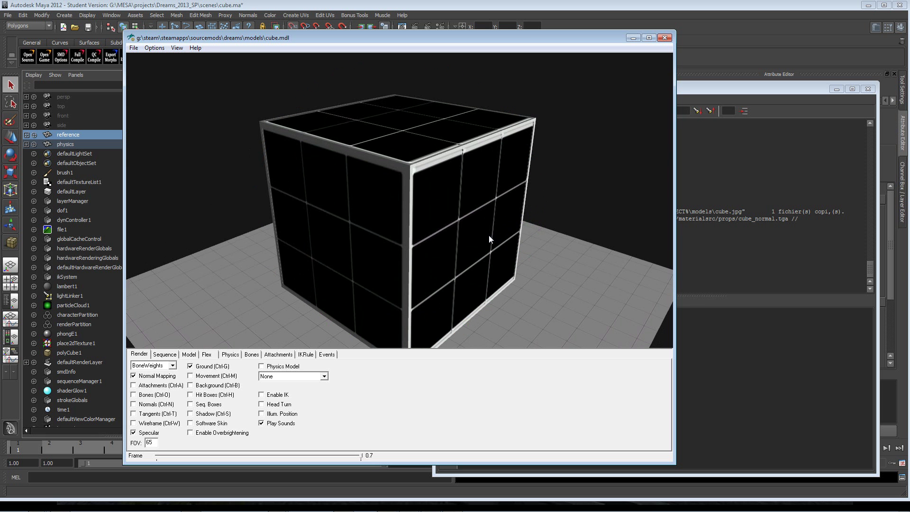
# Overlay the cube_phy physics model, inspect it from several angles, and close HLMV
pyautogui.click(300, 365)
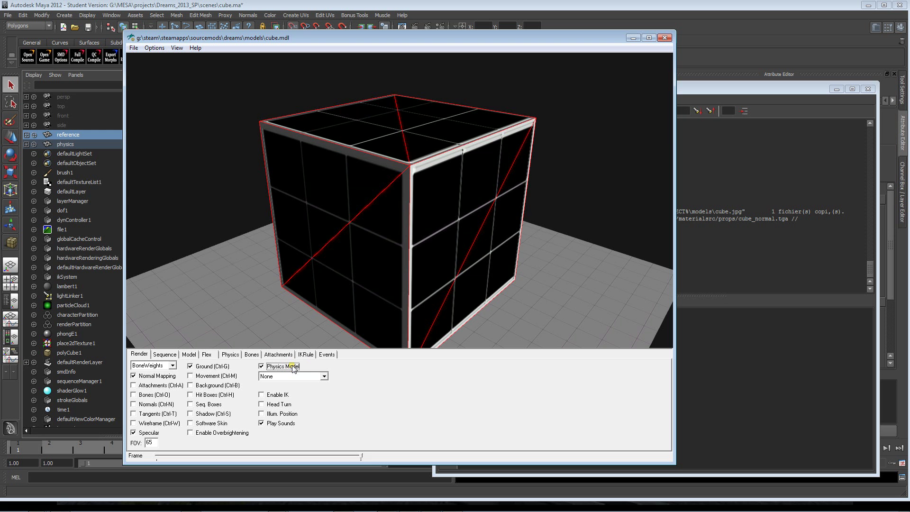
pyautogui.click(325, 376)
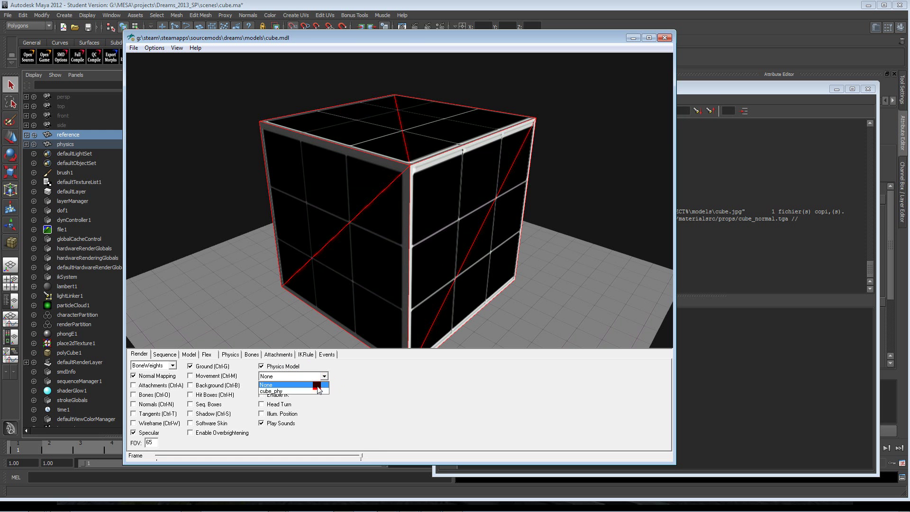
pyautogui.click(317, 390)
pyautogui.moveTo(426, 204); pyautogui.dragTo(424, 243, button='right')
pyautogui.moveTo(424, 244)
pyautogui.mouseDown()
pyautogui.moveTo(378, 239)
pyautogui.moveTo(424, 238)
pyautogui.mouseUp()
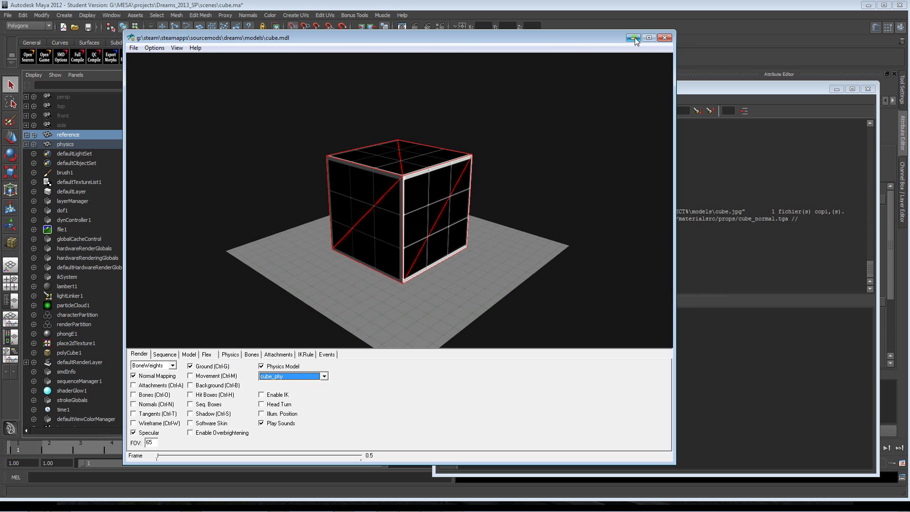
pyautogui.moveTo(429, 178); pyautogui.dragTo(359, 227)
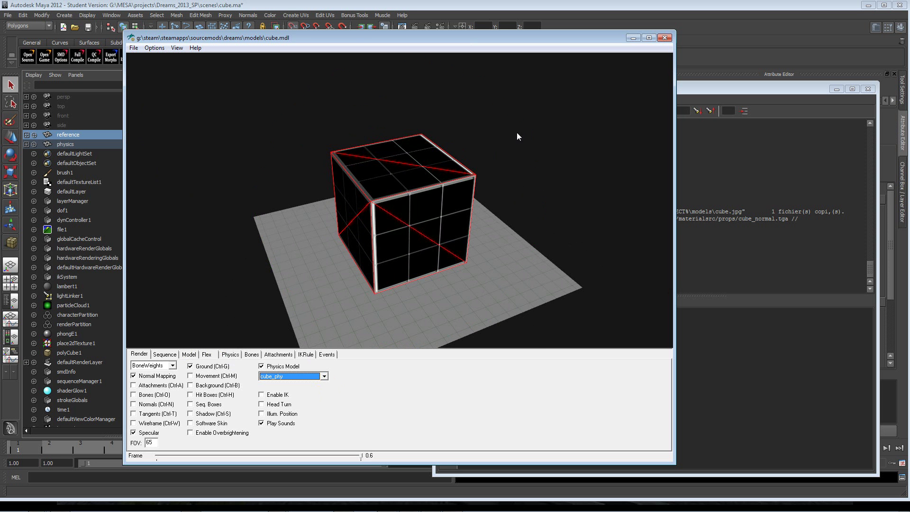
pyautogui.click(664, 38)
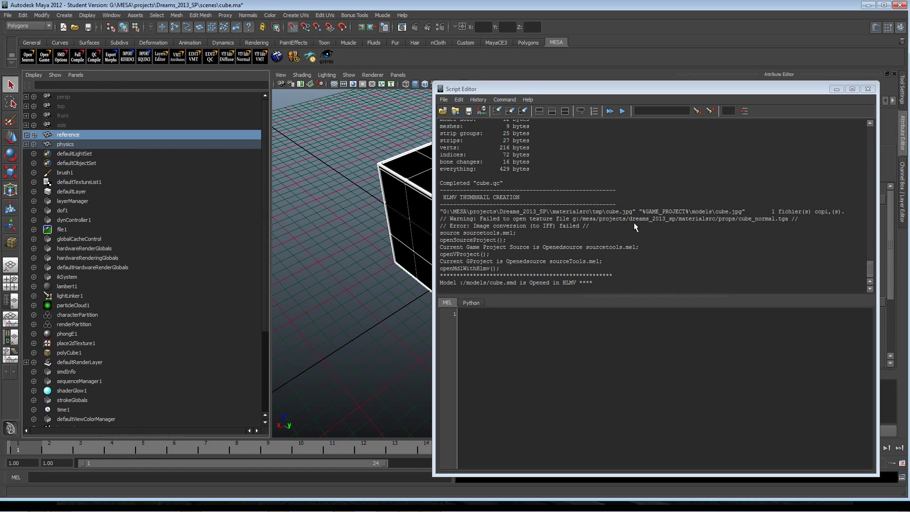
# Highlight the IFF conversion error line, then reopen cube.mdl in Half-Life Model Viewer from the MESA shelf
pyautogui.moveTo(593, 226); pyautogui.dragTo(442, 225)
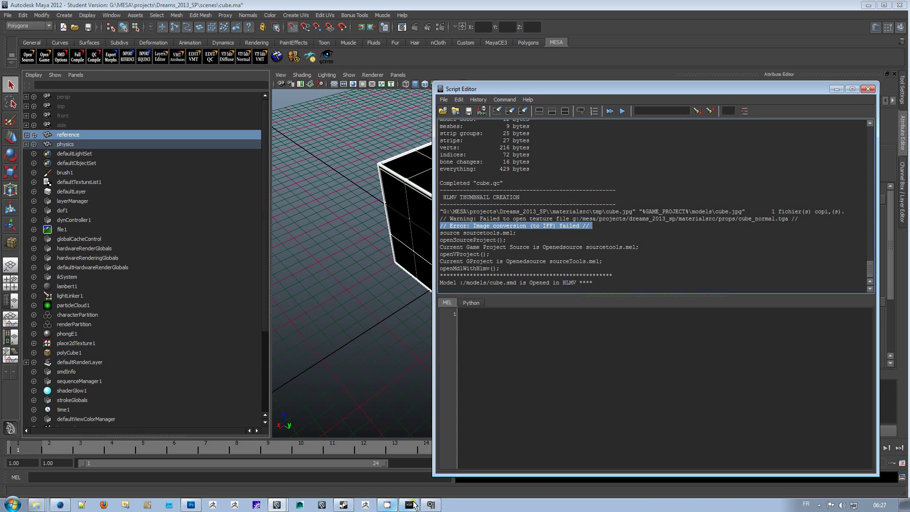
pyautogui.click(311, 56)
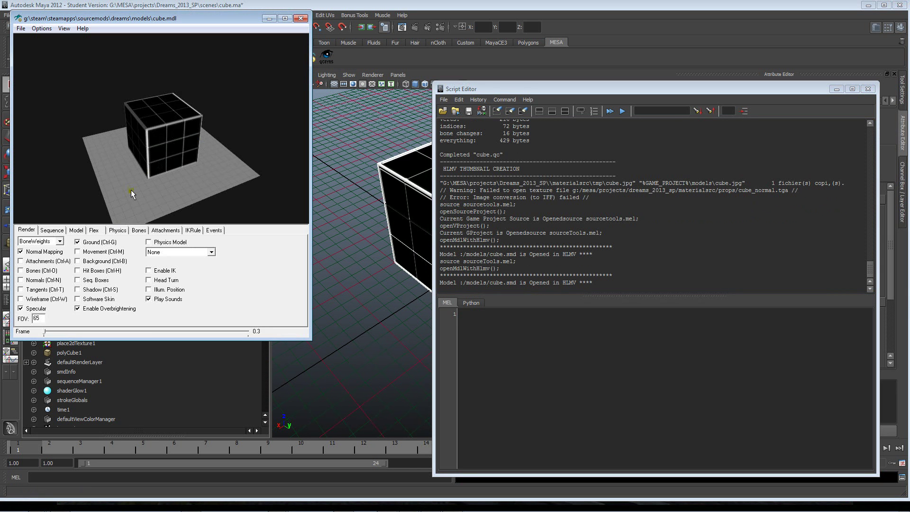
# Load the cube model from the dreams folder of the Steam game files via Load Model
pyautogui.click(22, 28)
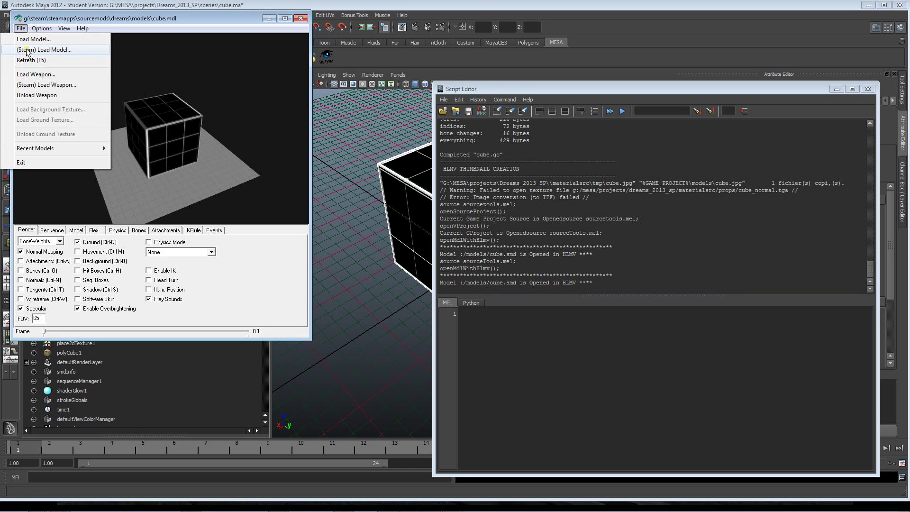
pyautogui.click(27, 50)
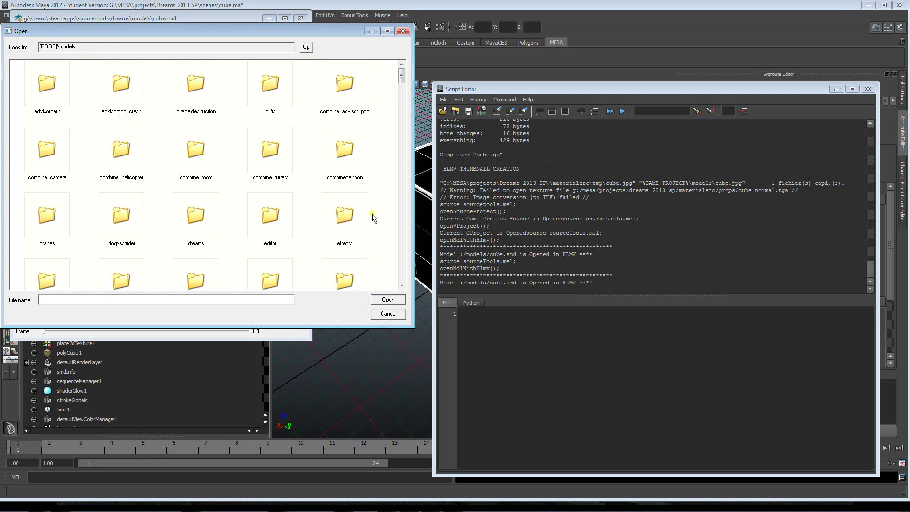
pyautogui.moveTo(401, 79); pyautogui.dragTo(401, 84)
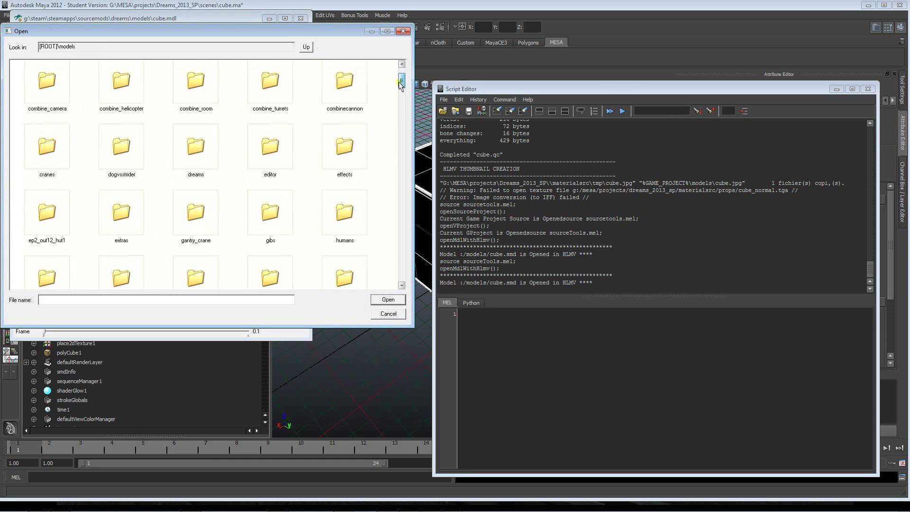
pyautogui.click(193, 153)
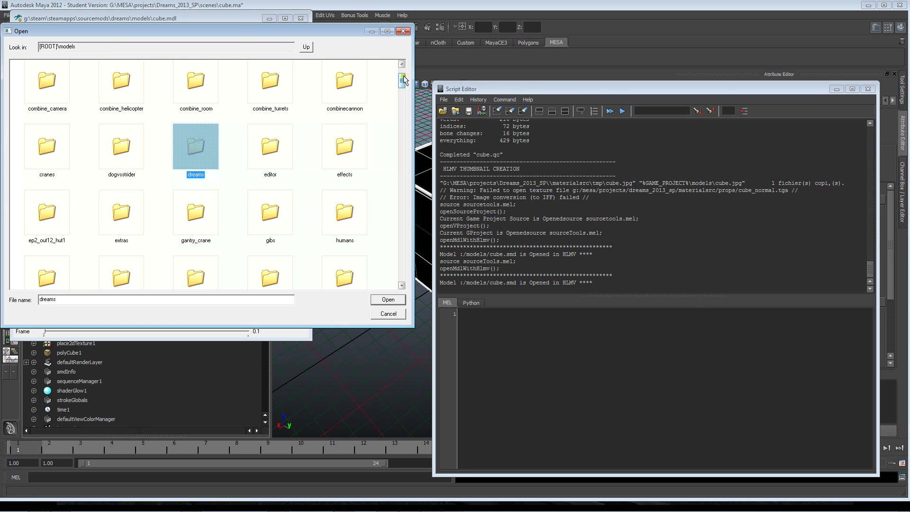
pyautogui.moveTo(401, 80); pyautogui.dragTo(400, 197)
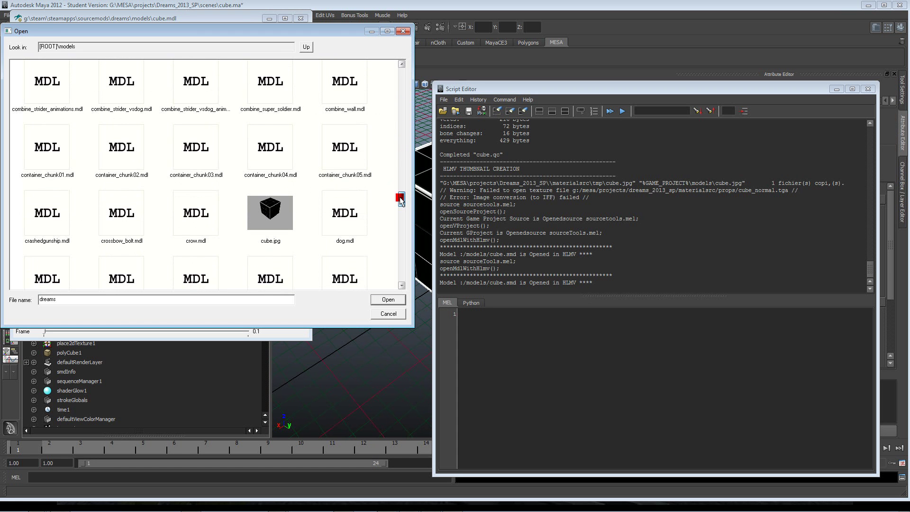
pyautogui.click(270, 235)
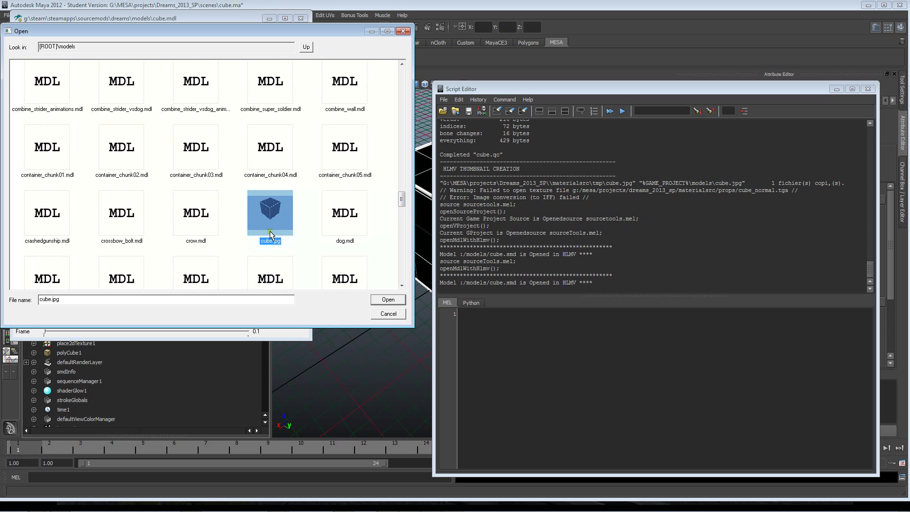
pyautogui.press('Right')
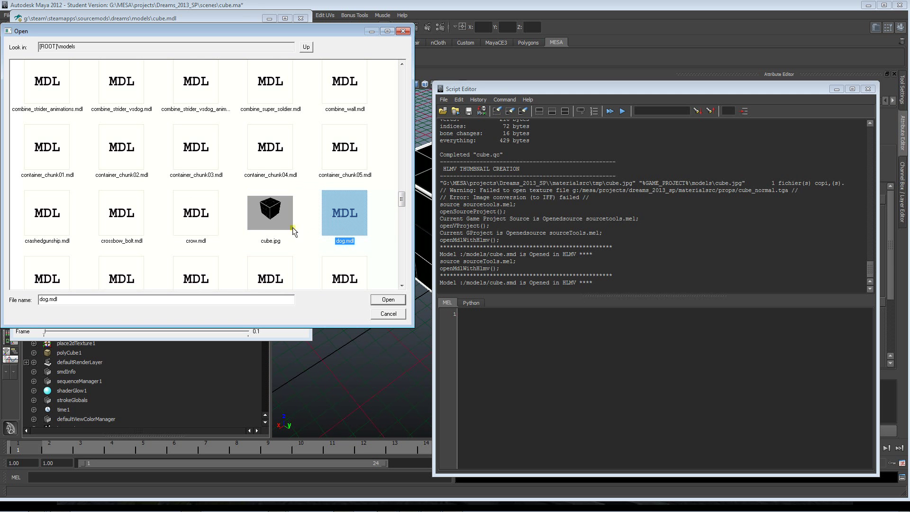
pyautogui.click(188, 233)
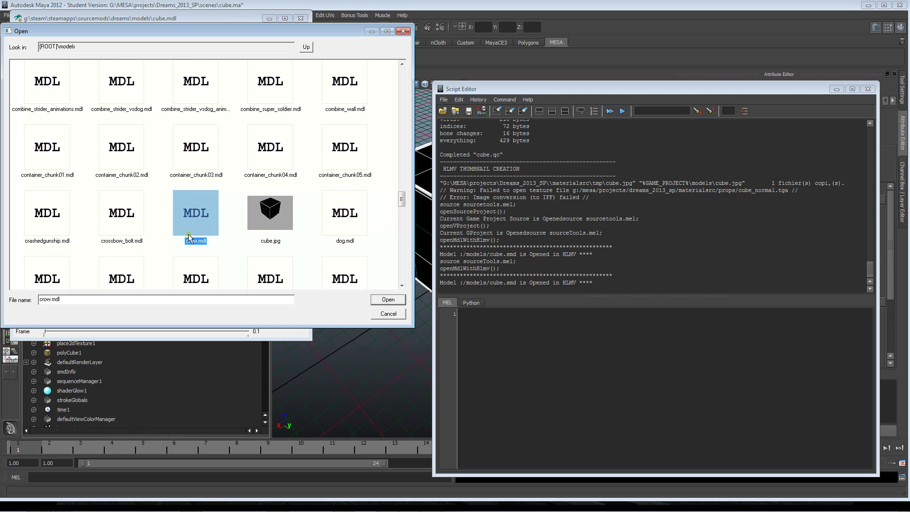
pyautogui.click(322, 234)
pyautogui.click(258, 232)
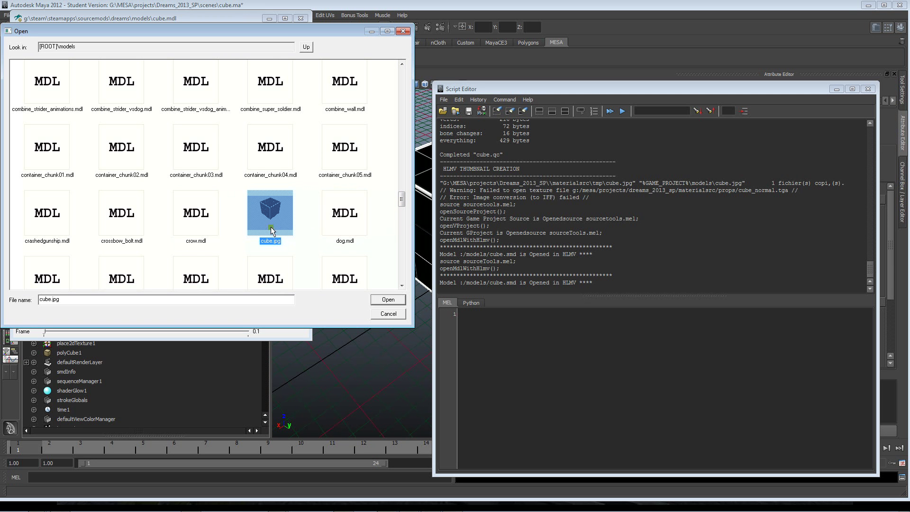
pyautogui.click(388, 301)
# Rotate the cube, show it on the ground plane, then close the viewer and Script Editor
pyautogui.moveTo(178, 175)
pyautogui.mouseDown()
pyautogui.moveTo(152, 156)
pyautogui.moveTo(141, 166)
pyautogui.moveTo(161, 181)
pyautogui.moveTo(175, 161)
pyautogui.mouseUp()
pyautogui.click(93, 244)
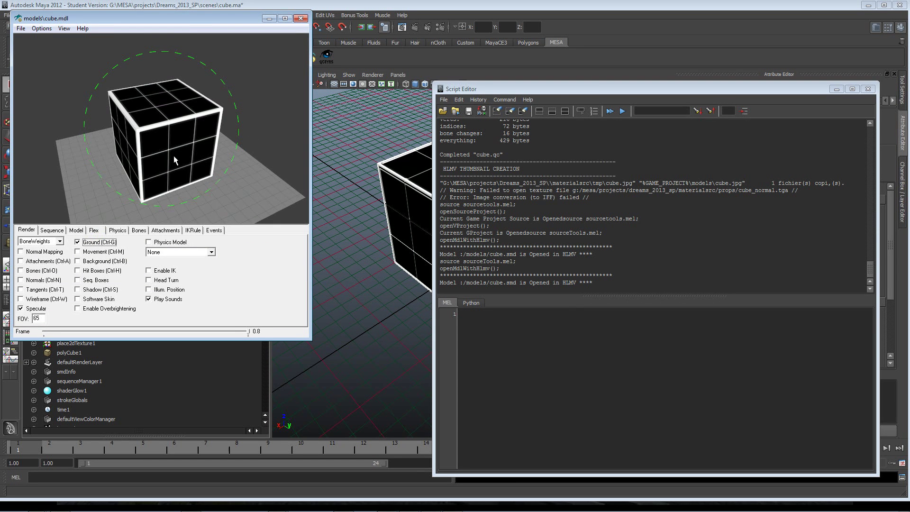
pyautogui.click(301, 18)
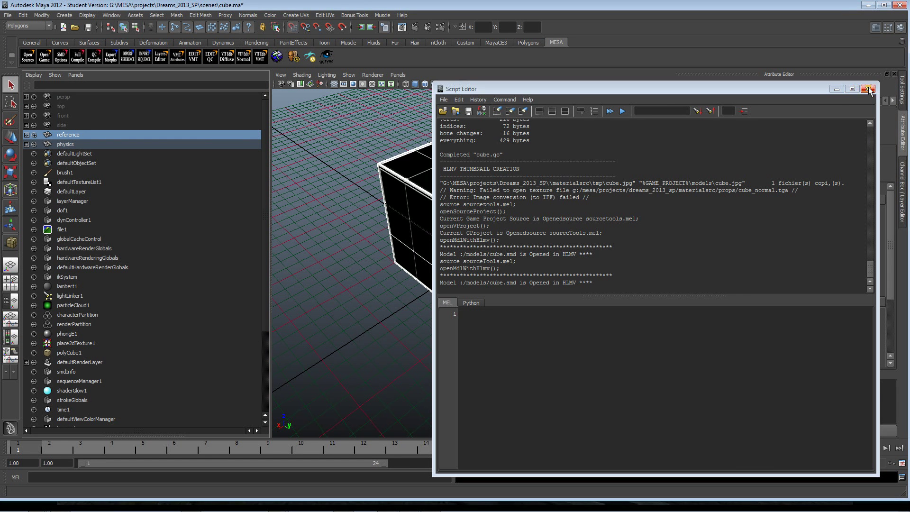
pyautogui.click(867, 90)
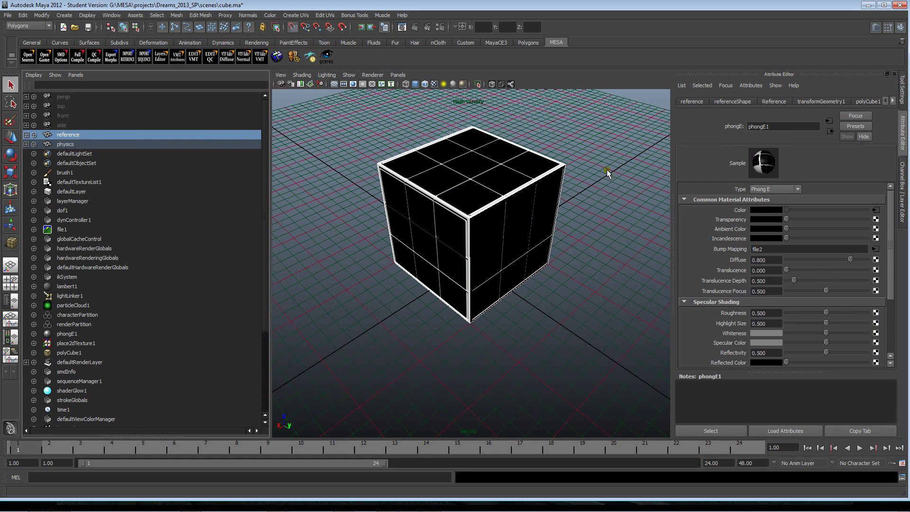